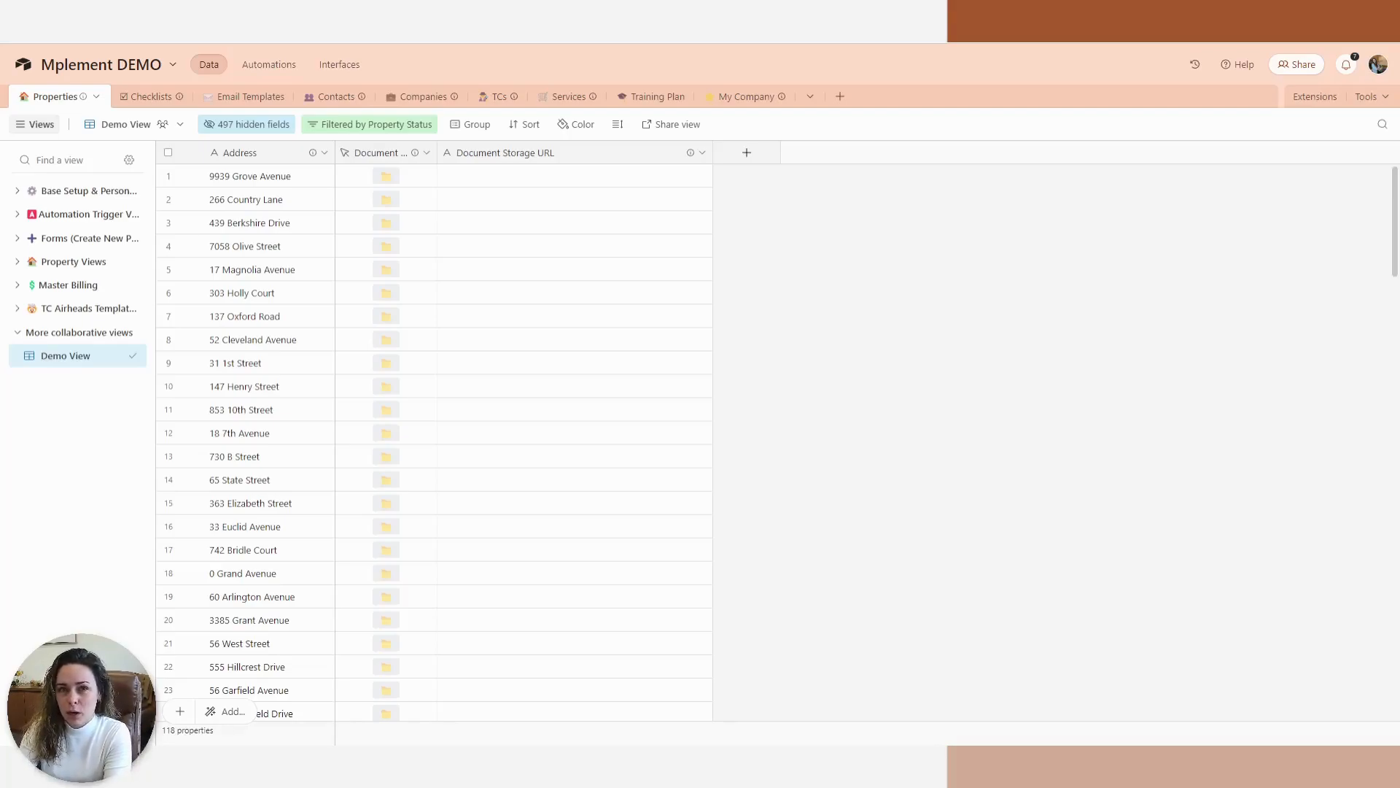
Create a new Airtable automation triggered when a record is created in the Properties table.
{"action": "left_click", "coordinate": [268, 64]}
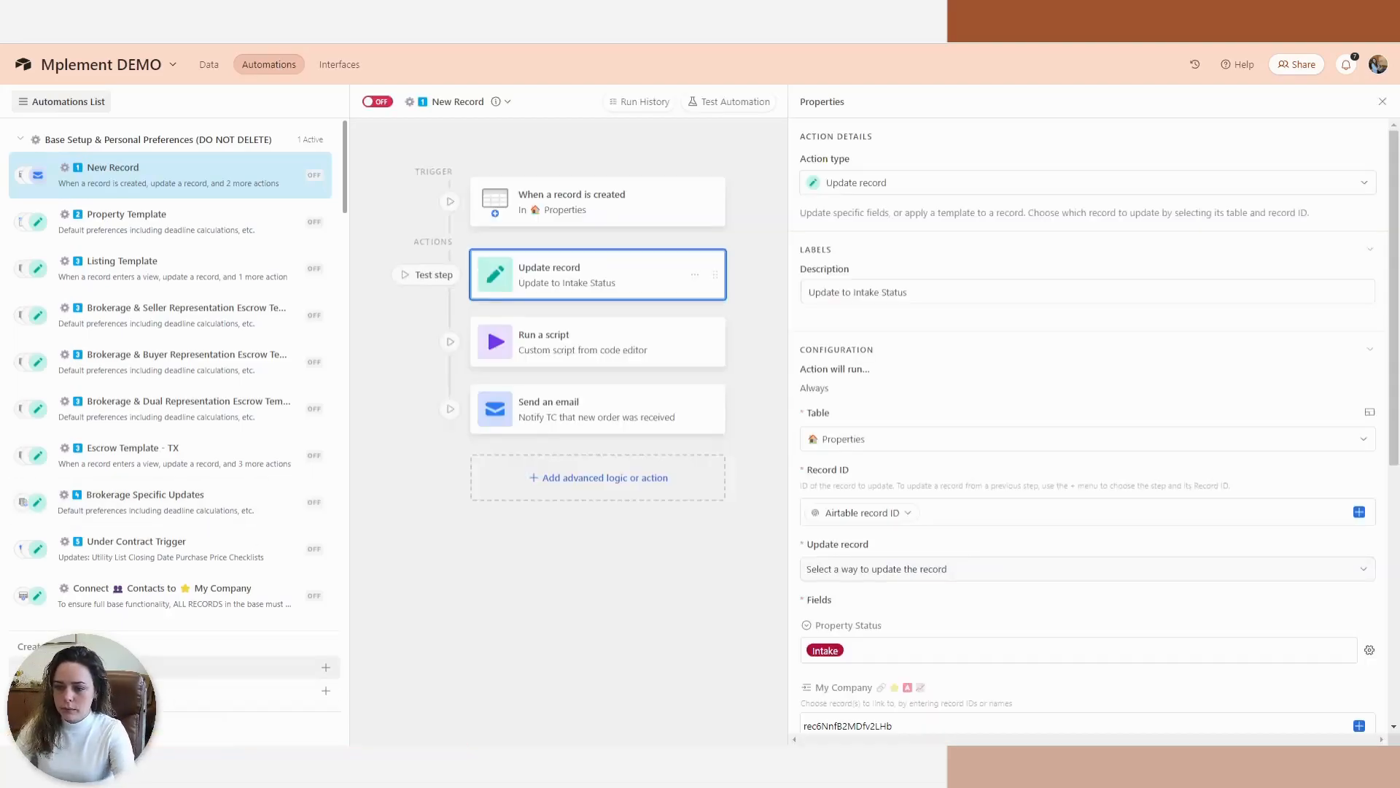
{"action": "left_click", "coordinate": [326, 666]}
{"action": "left_click", "coordinate": [945, 194]}
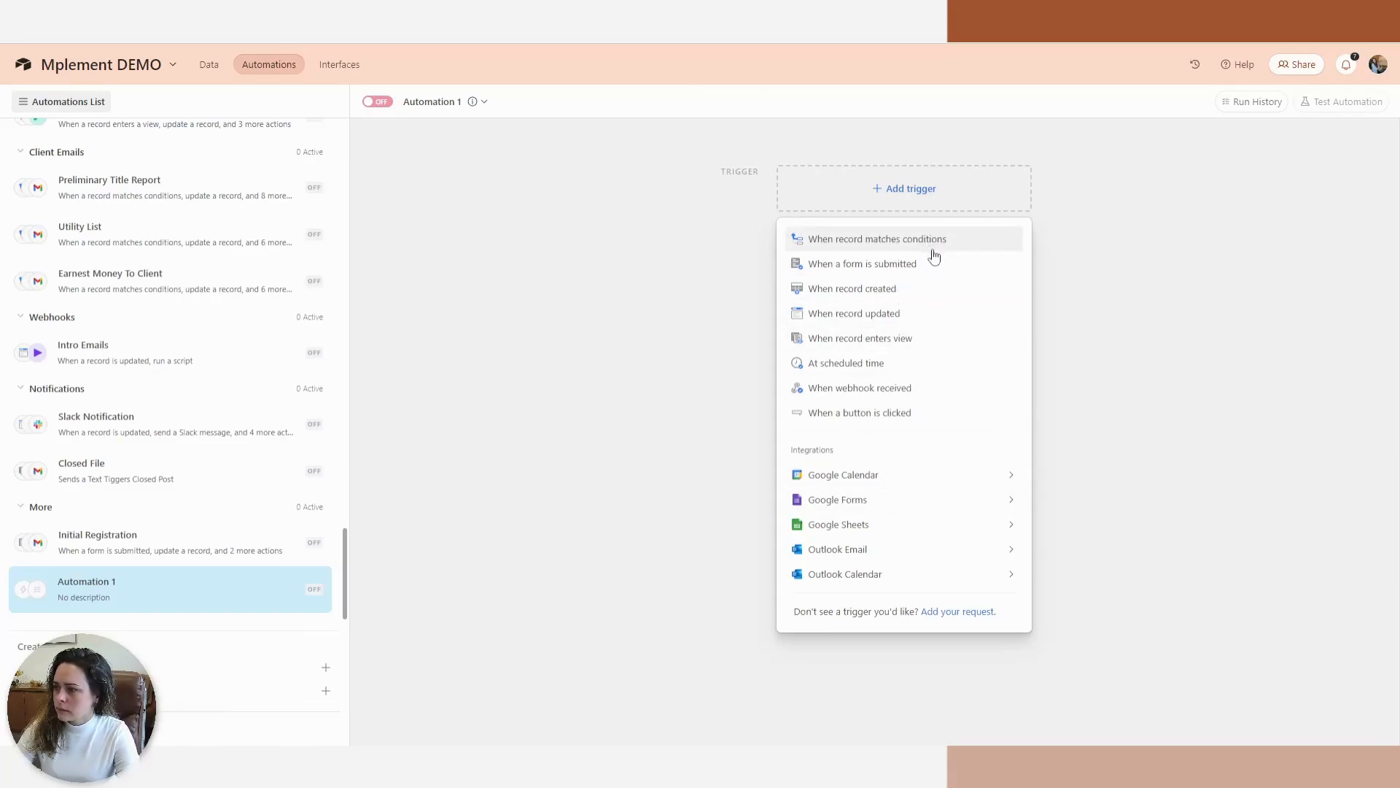
{"action": "left_click", "coordinate": [937, 289]}
{"action": "left_click", "coordinate": [898, 305]}
{"action": "left_click", "coordinate": [872, 340]}
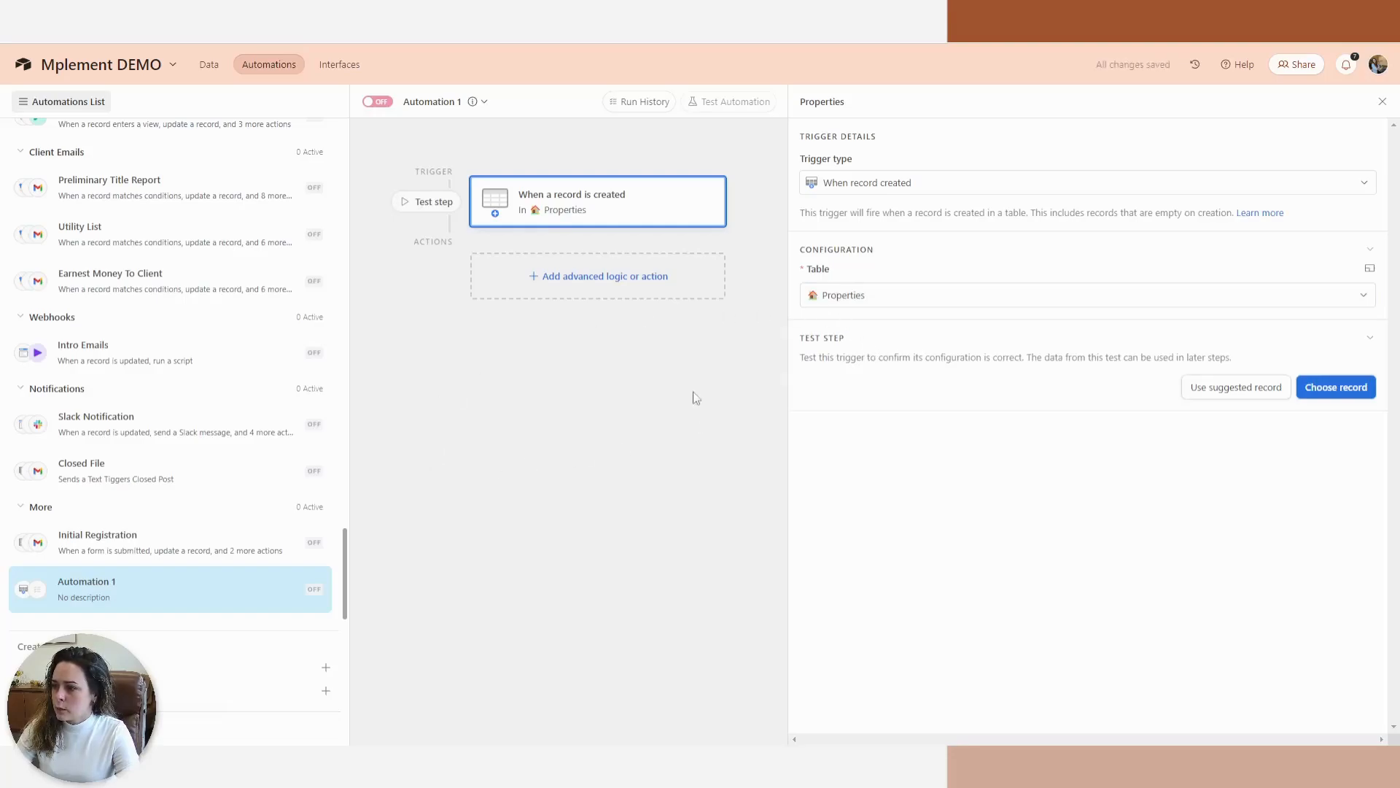
Add a Run script action to the automation and close its editor for now.
{"action": "left_click", "coordinate": [595, 281]}
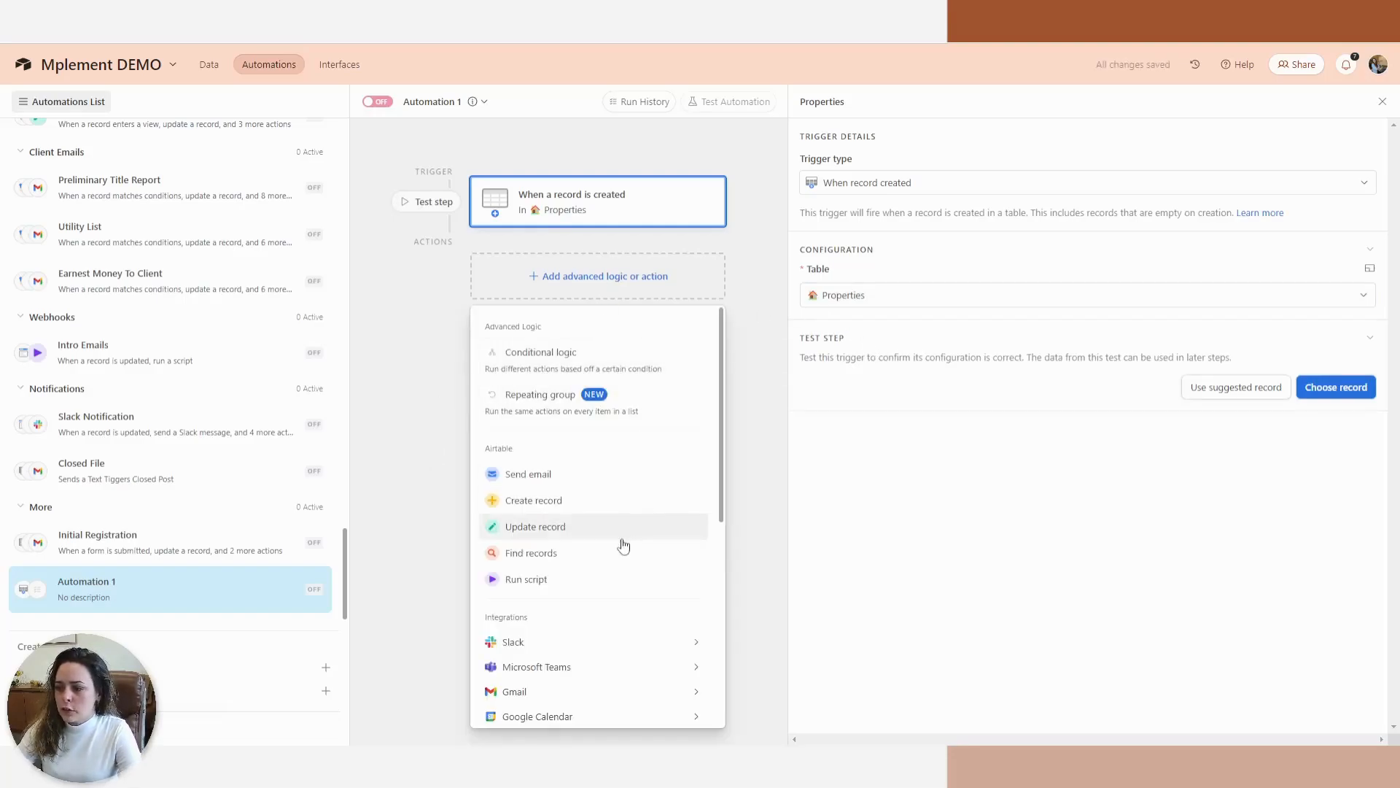
{"action": "left_click", "coordinate": [575, 584]}
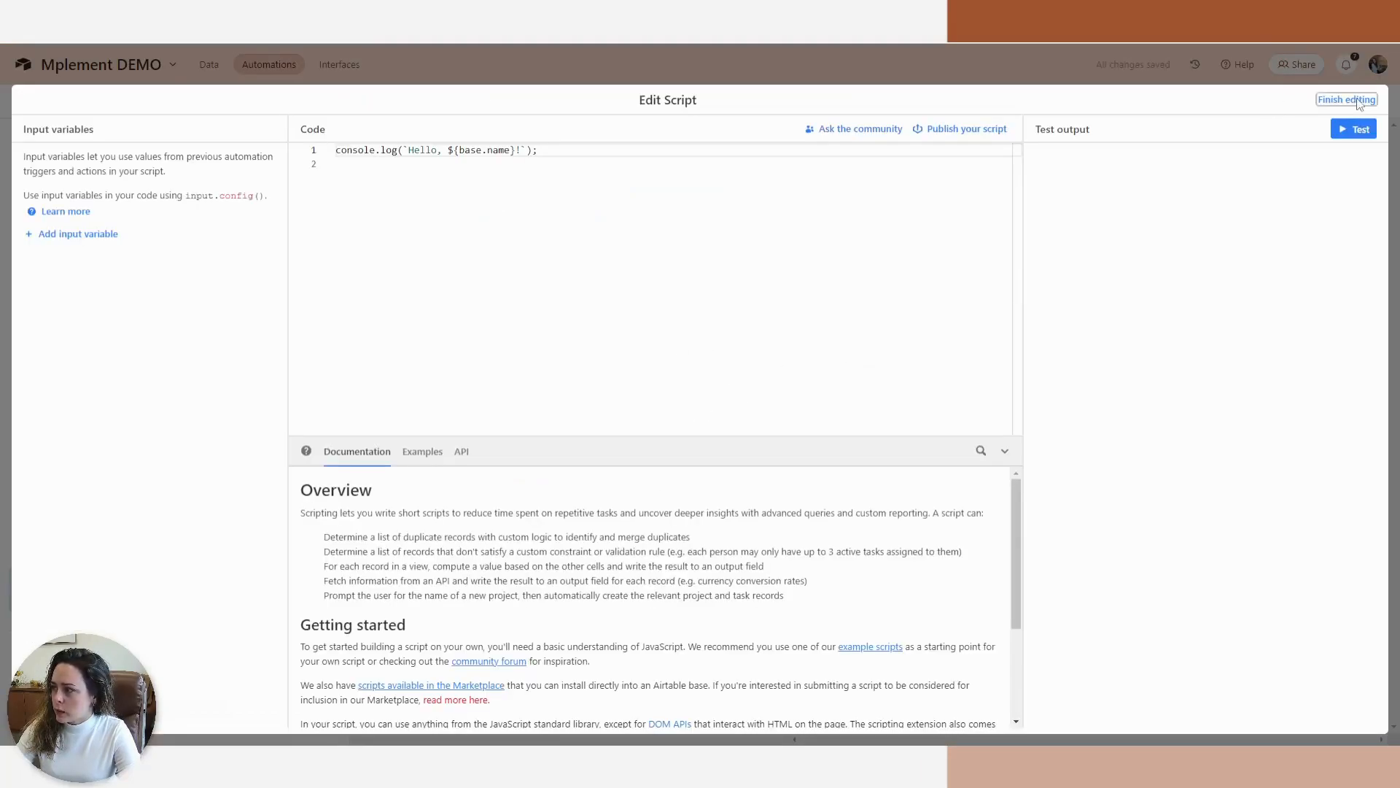
{"action": "left_click", "coordinate": [1358, 102]}
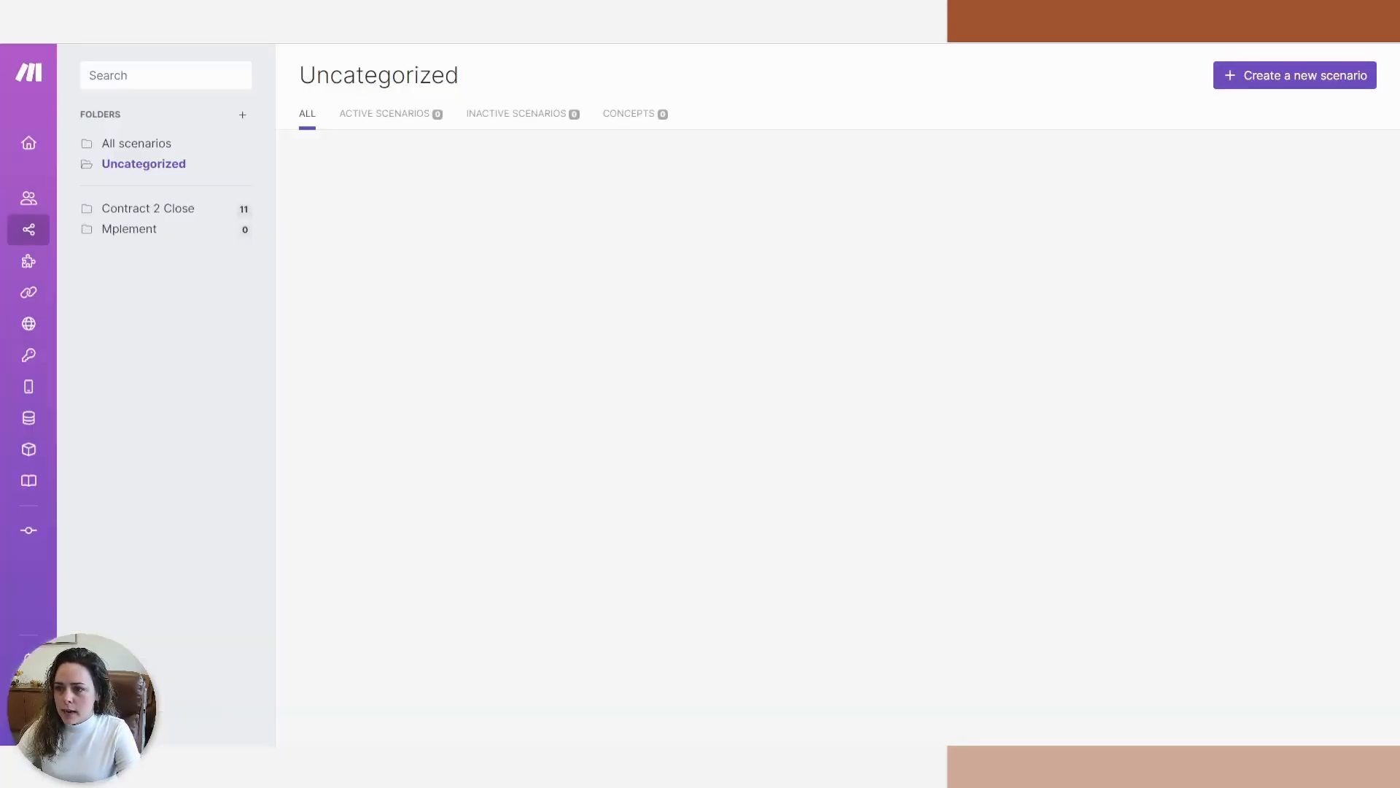
Start a new Make scenario whose trigger is a Webhooks custom webhook module.
{"action": "left_click", "coordinate": [1269, 82]}
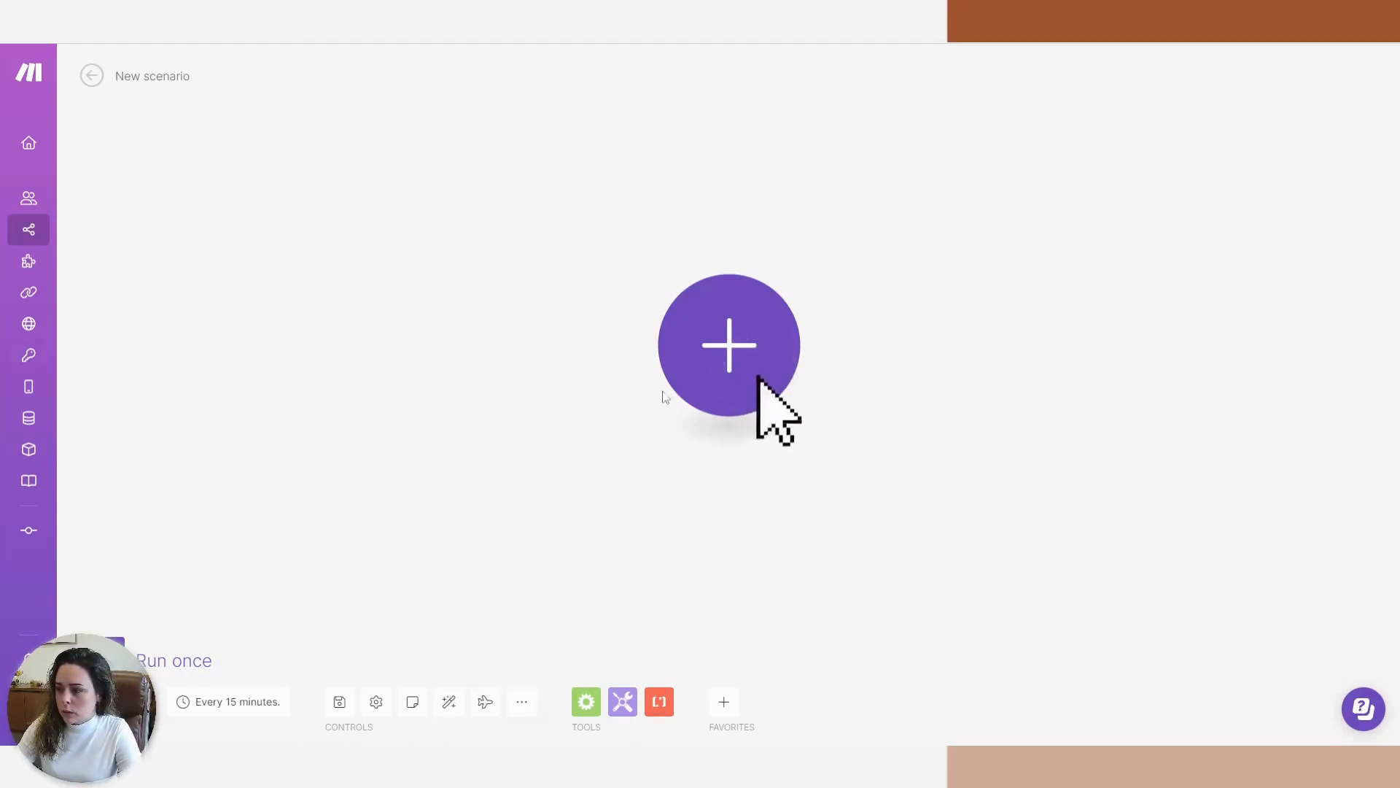
{"action": "left_click", "coordinate": [739, 307]}
{"action": "type", "text": "web"}
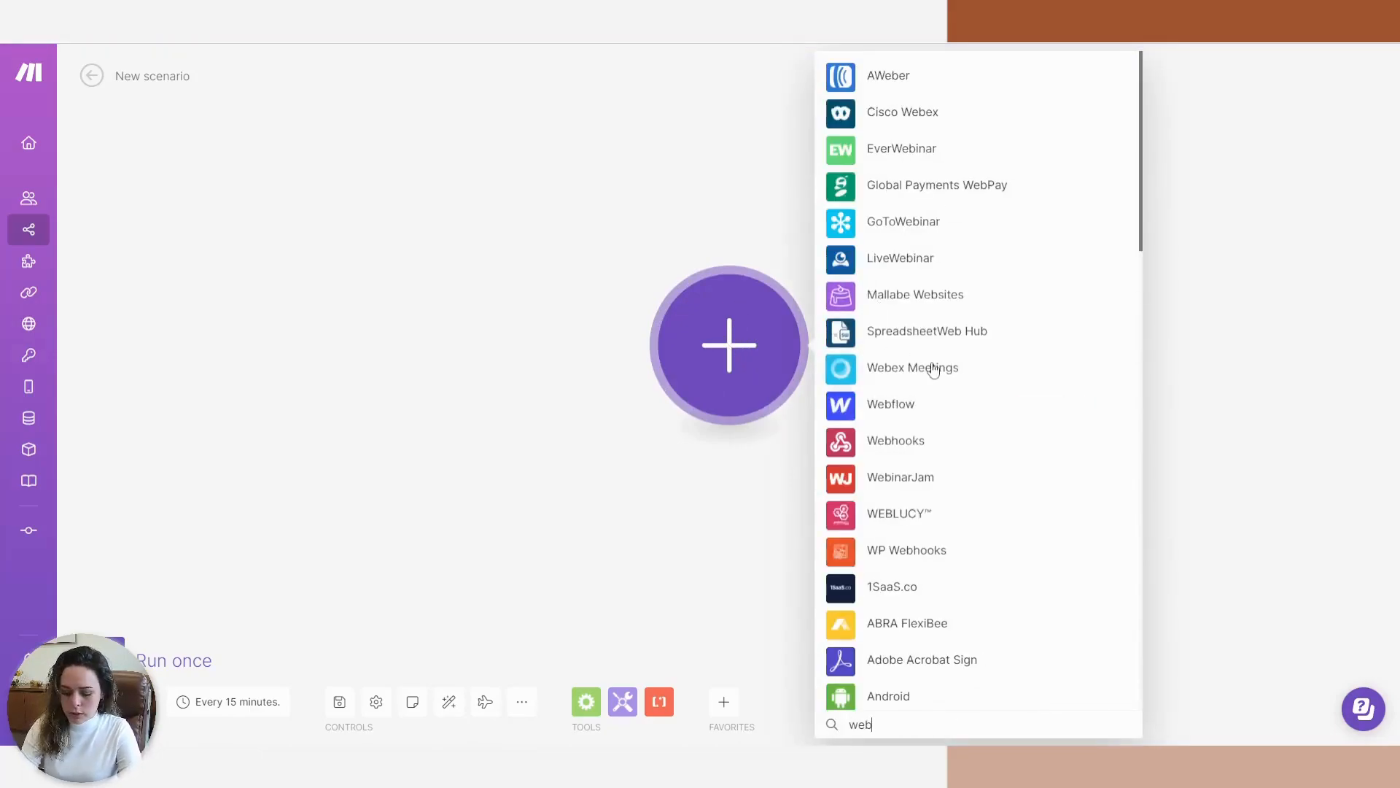
{"action": "type", "text": "ho"}
{"action": "left_click", "coordinate": [977, 84]}
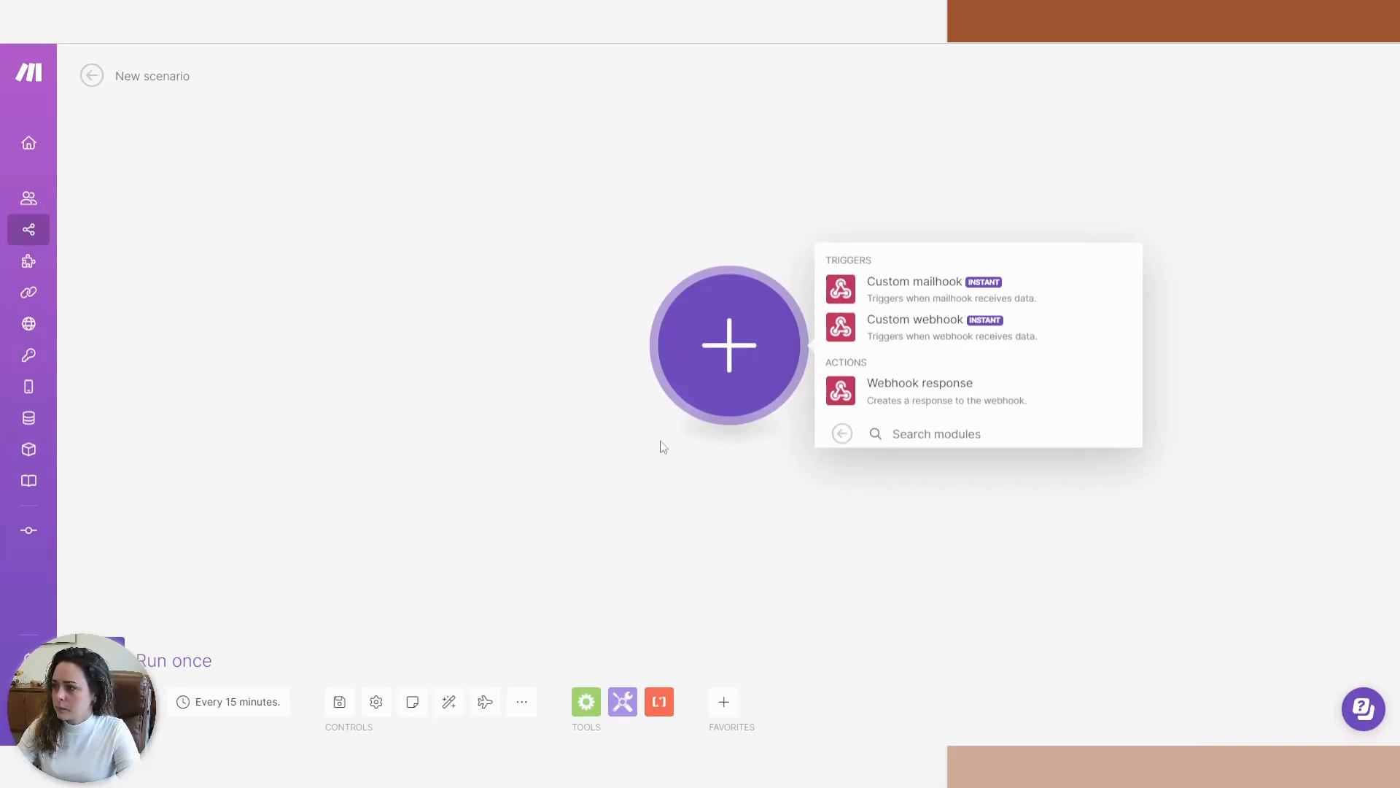
{"action": "left_click_drag", "start_coordinate": [719, 350], "coordinate": [204, 312]}
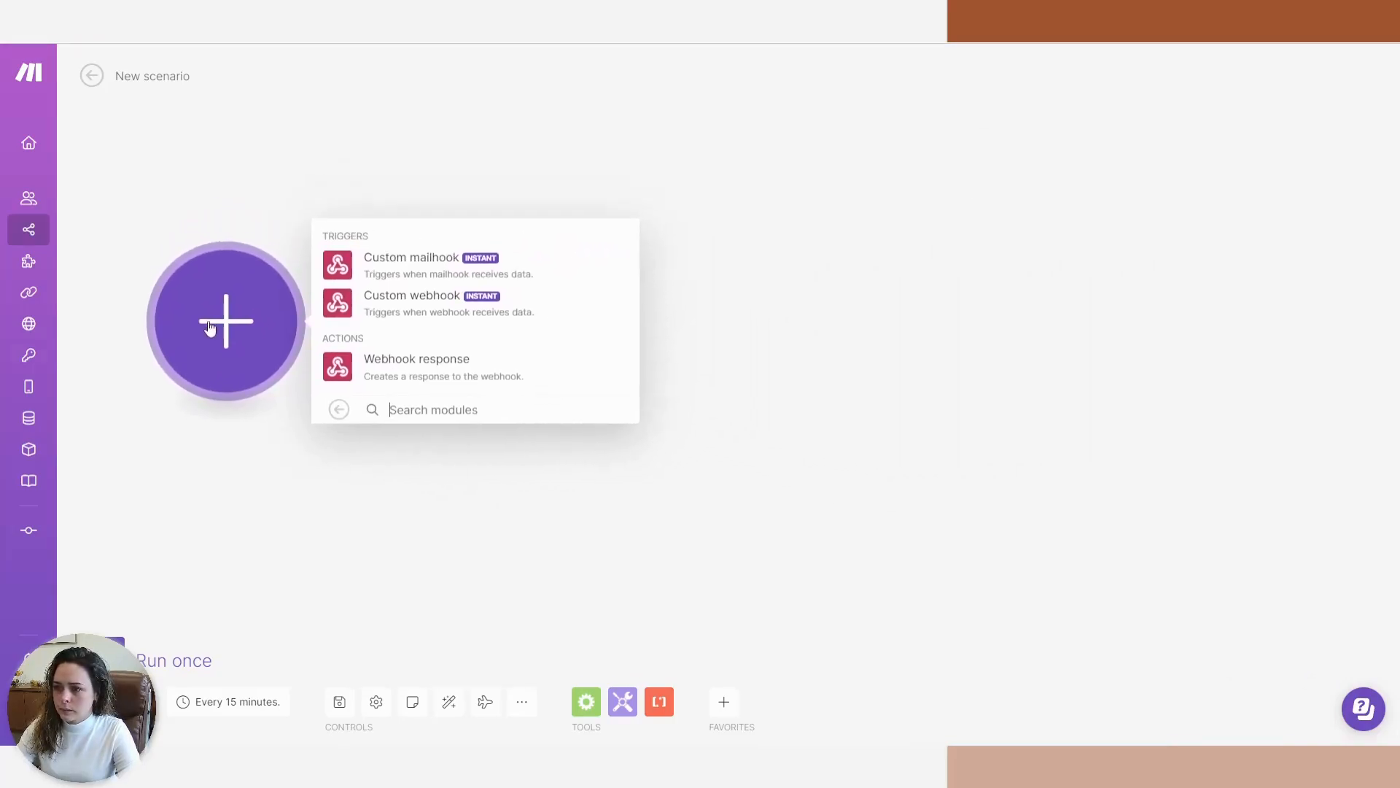
{"action": "left_click", "coordinate": [407, 307]}
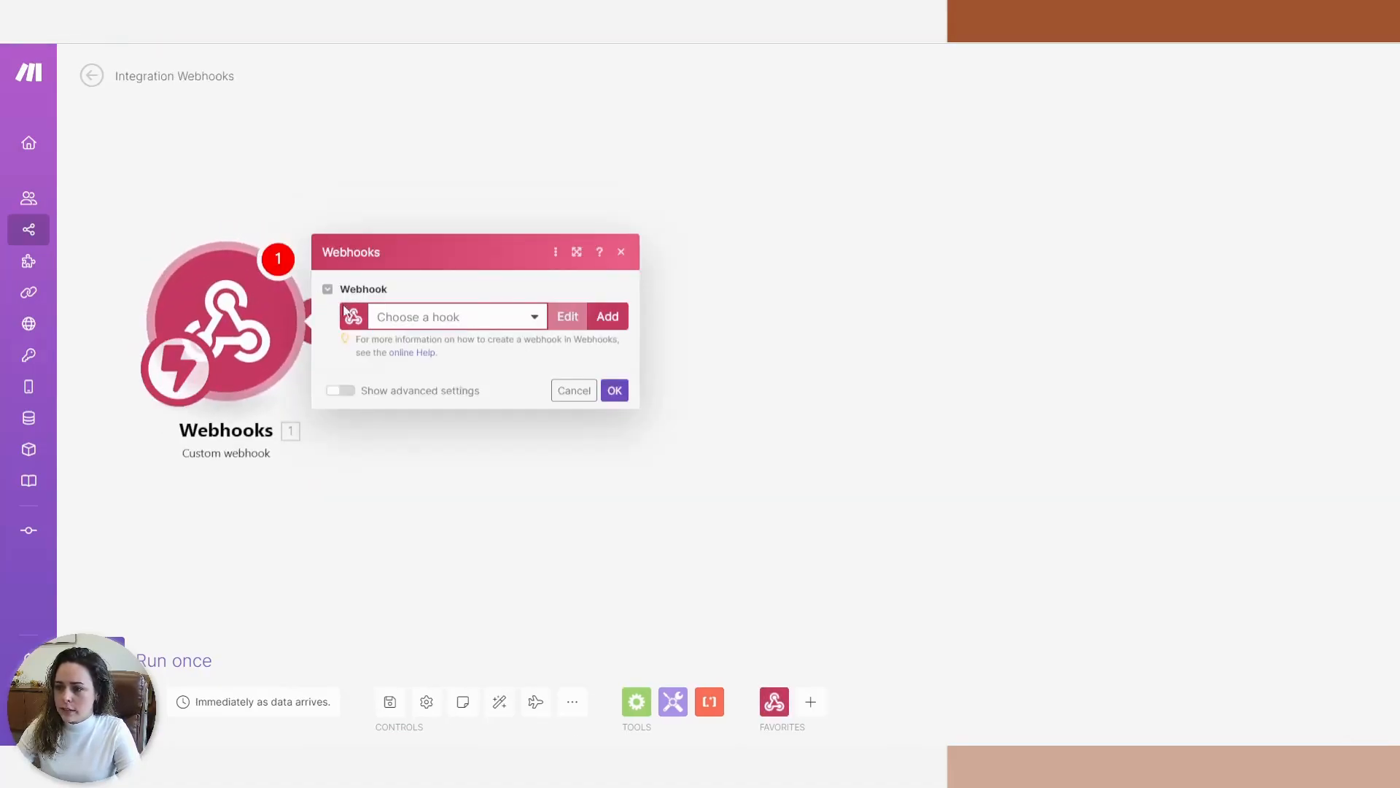
Create and save a new webhook named 'New Record Trigger'.
{"action": "left_click", "coordinate": [436, 317]}
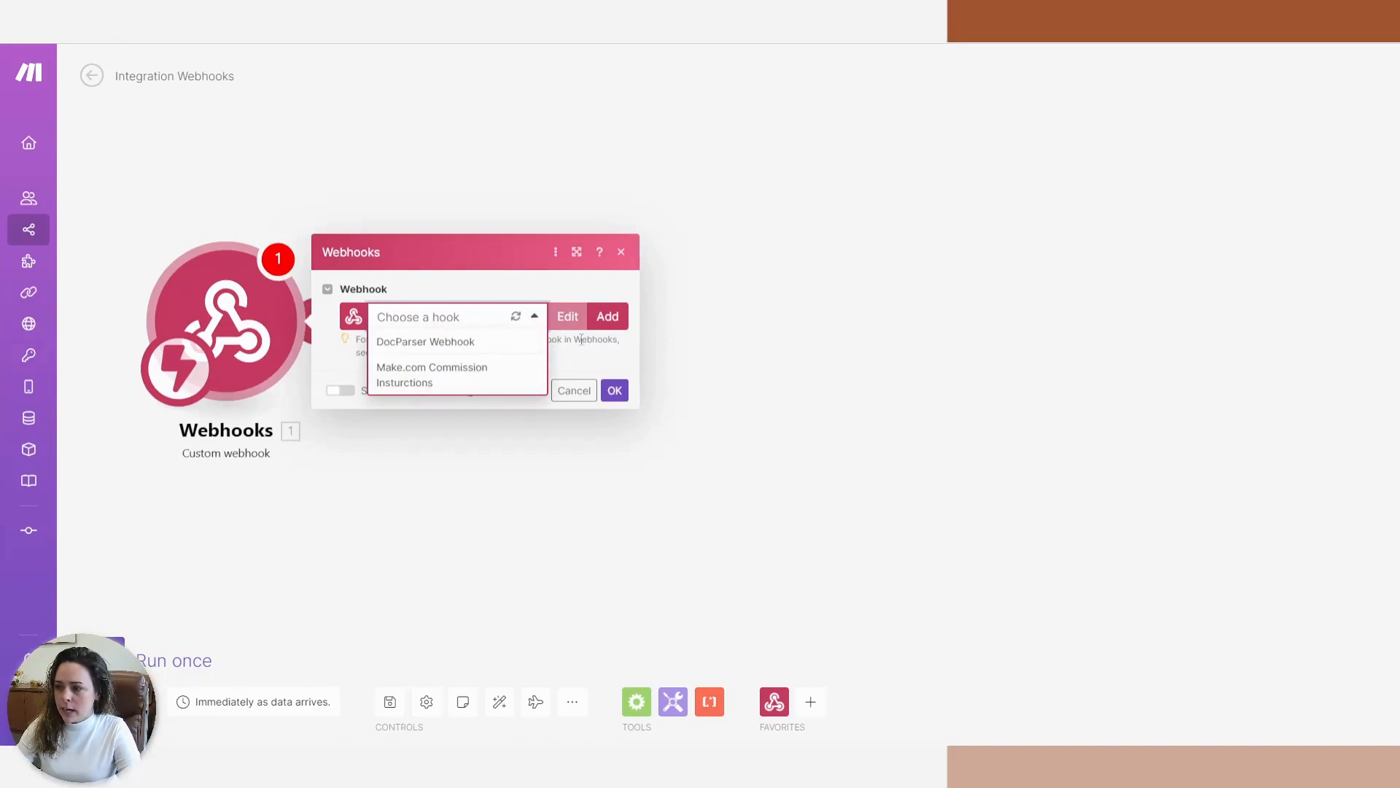
{"action": "left_click", "coordinate": [607, 316]}
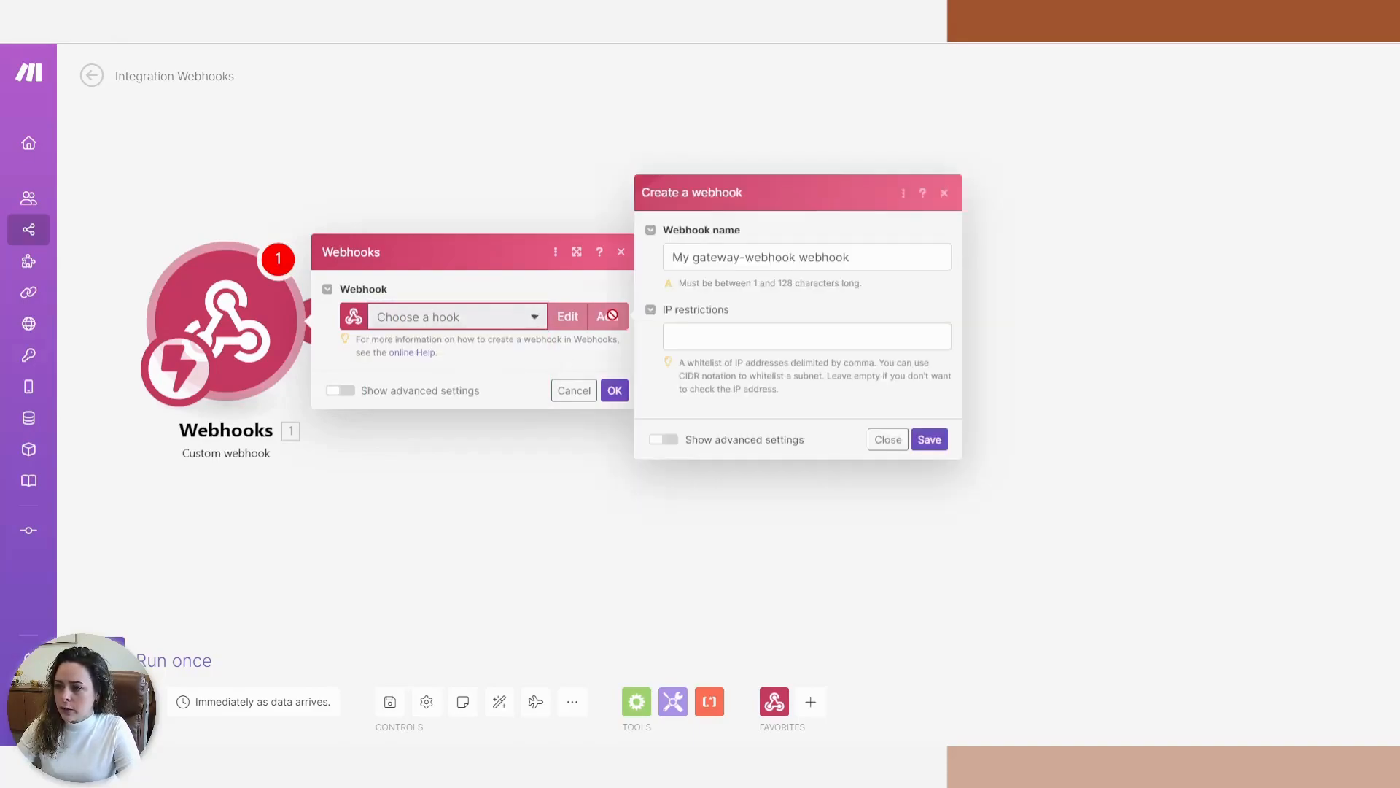
{"action": "triple_click", "coordinate": [721, 262]}
{"action": "type", "text": "New Record Trigger"}
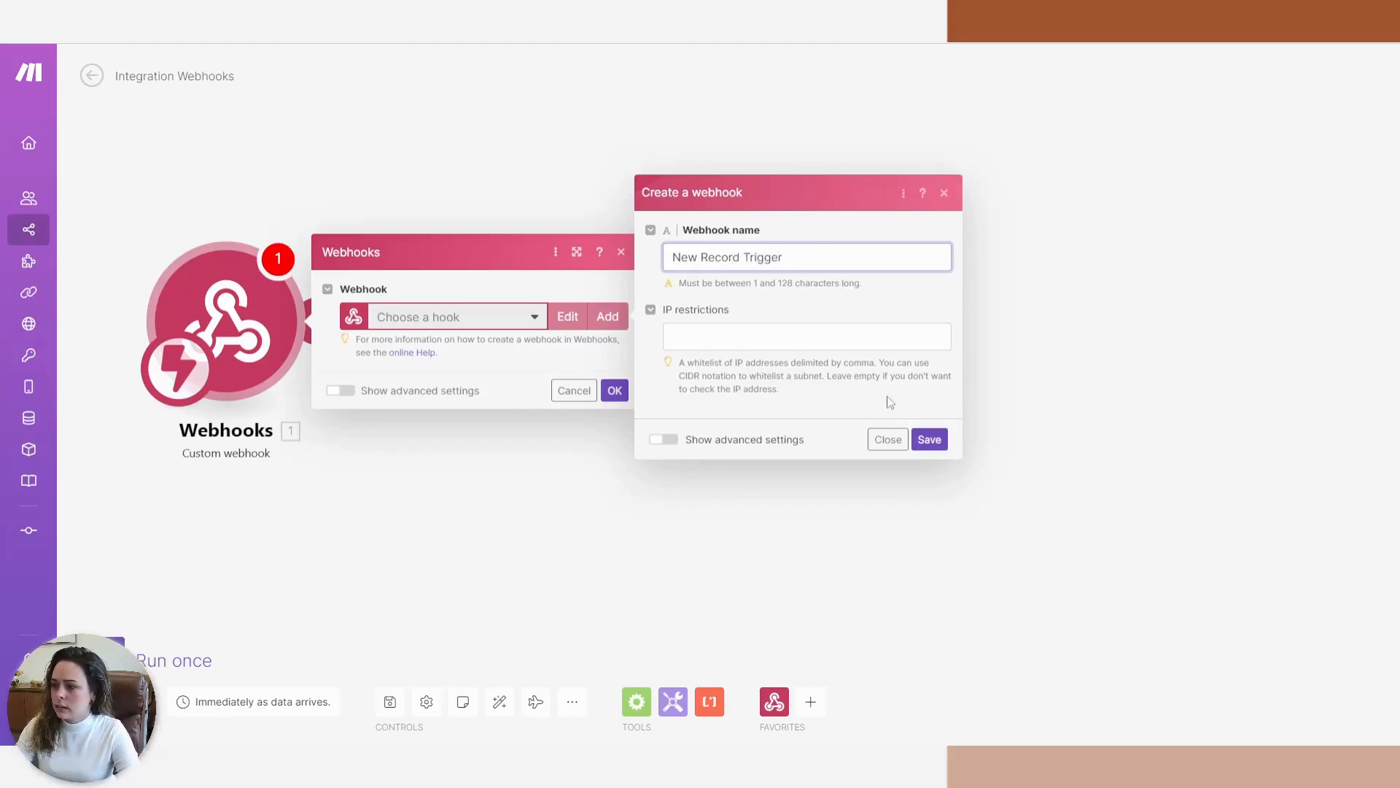
{"action": "left_click", "coordinate": [929, 439]}
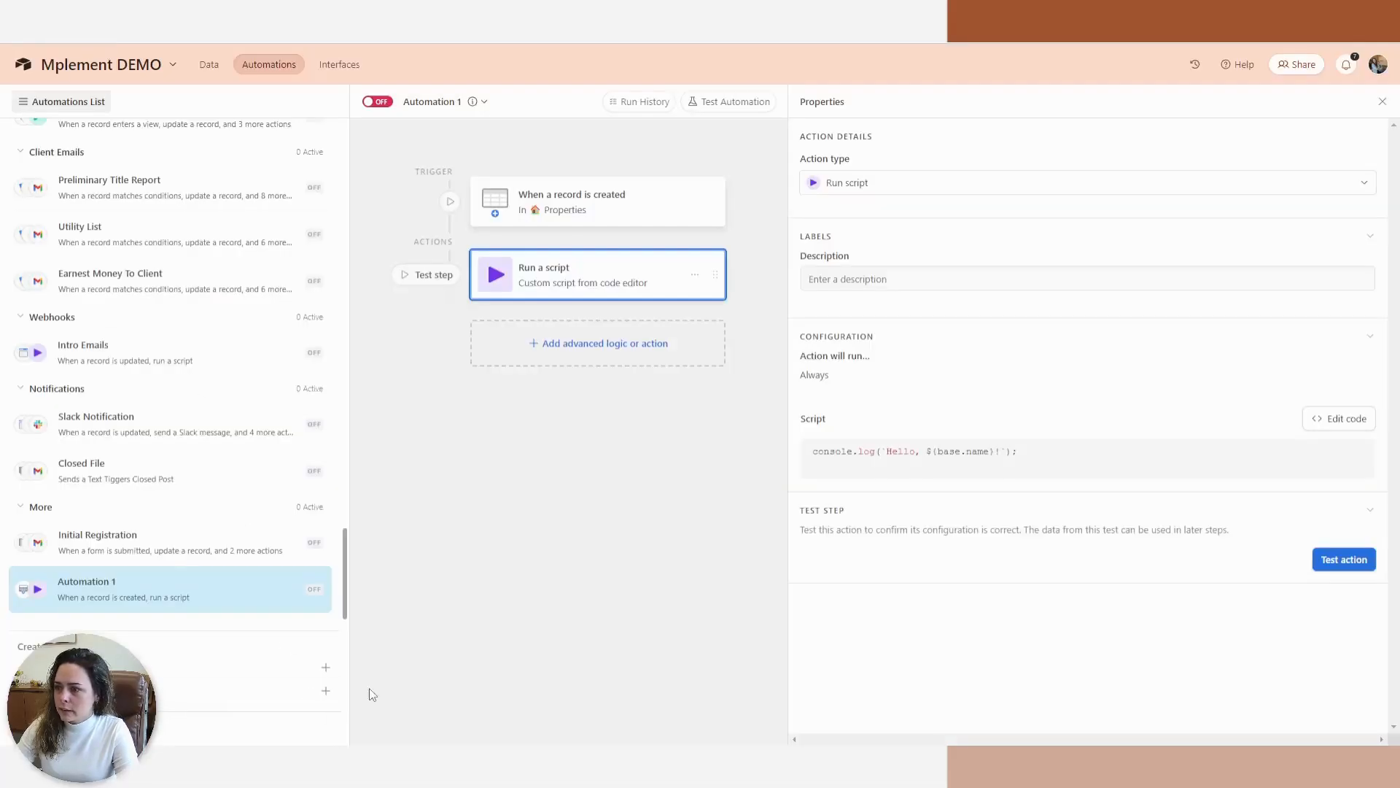
Replace the script with the fetch code and add input variable recordID set to Airtable record ID.
{"action": "left_click", "coordinate": [1330, 418]}
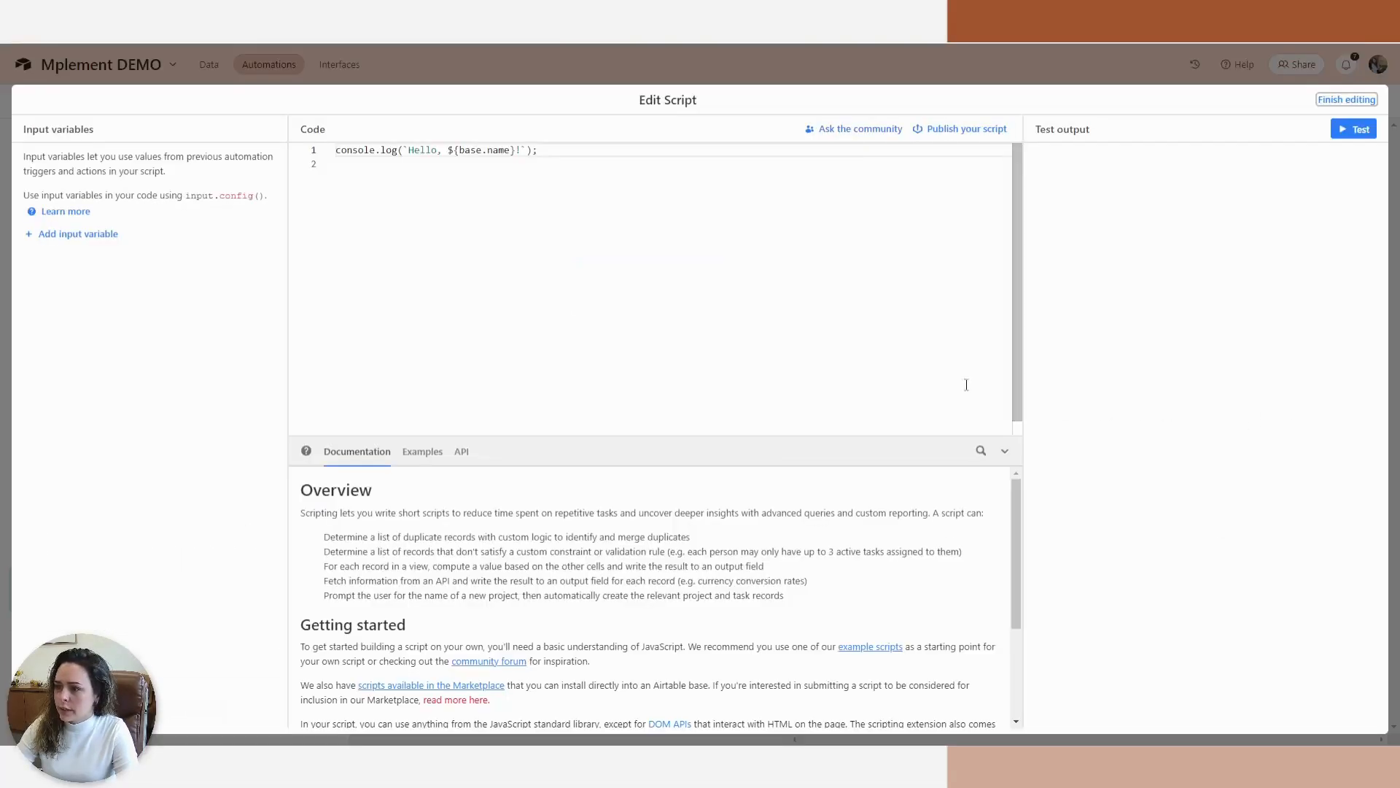
{"action": "key", "text": "ctrl+a"}
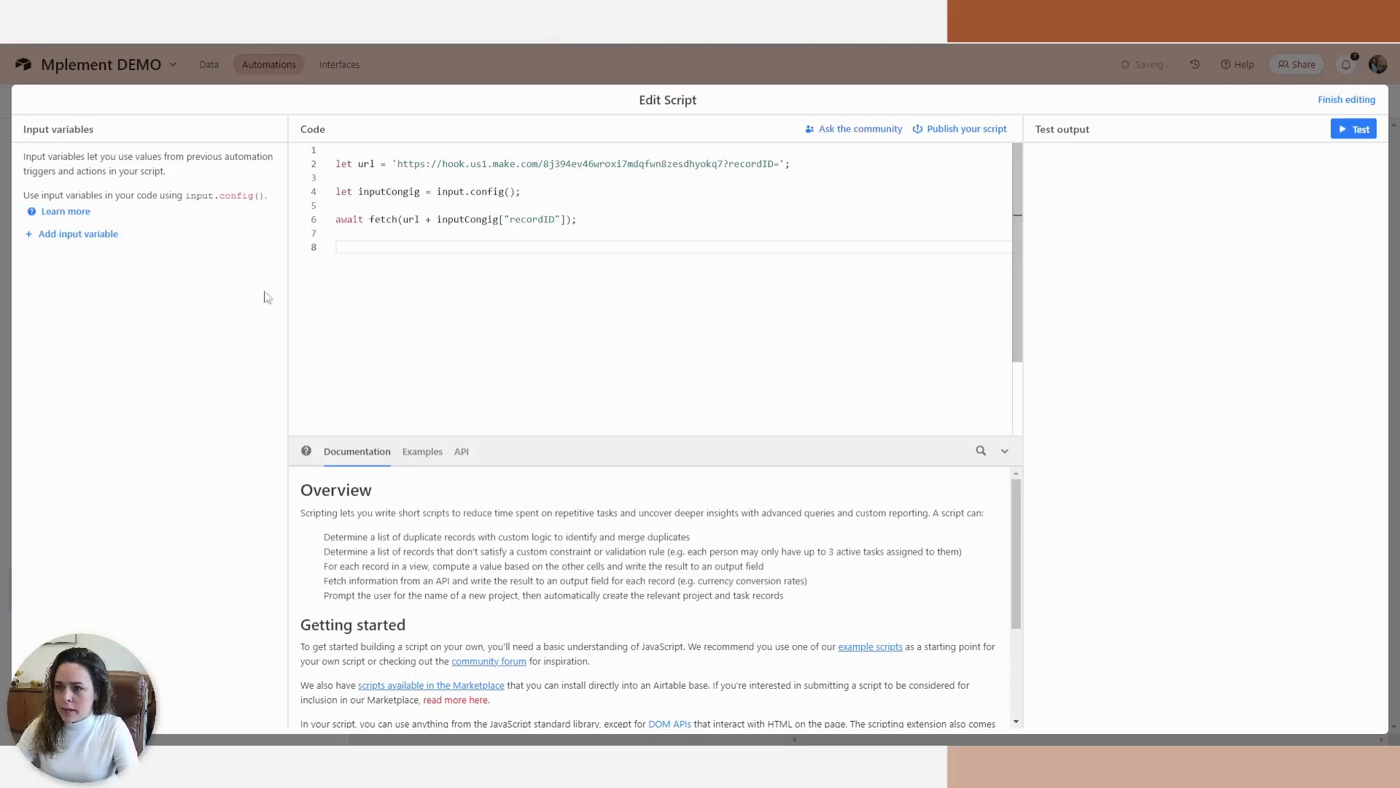
{"action": "left_click", "coordinate": [62, 234]}
{"action": "double_click", "coordinate": [549, 220]}
{"action": "left_click", "coordinate": [111, 269]}
{"action": "type", "text": "recordID"}
{"action": "left_click", "coordinate": [267, 330]}
{"action": "left_click", "coordinate": [259, 334]}
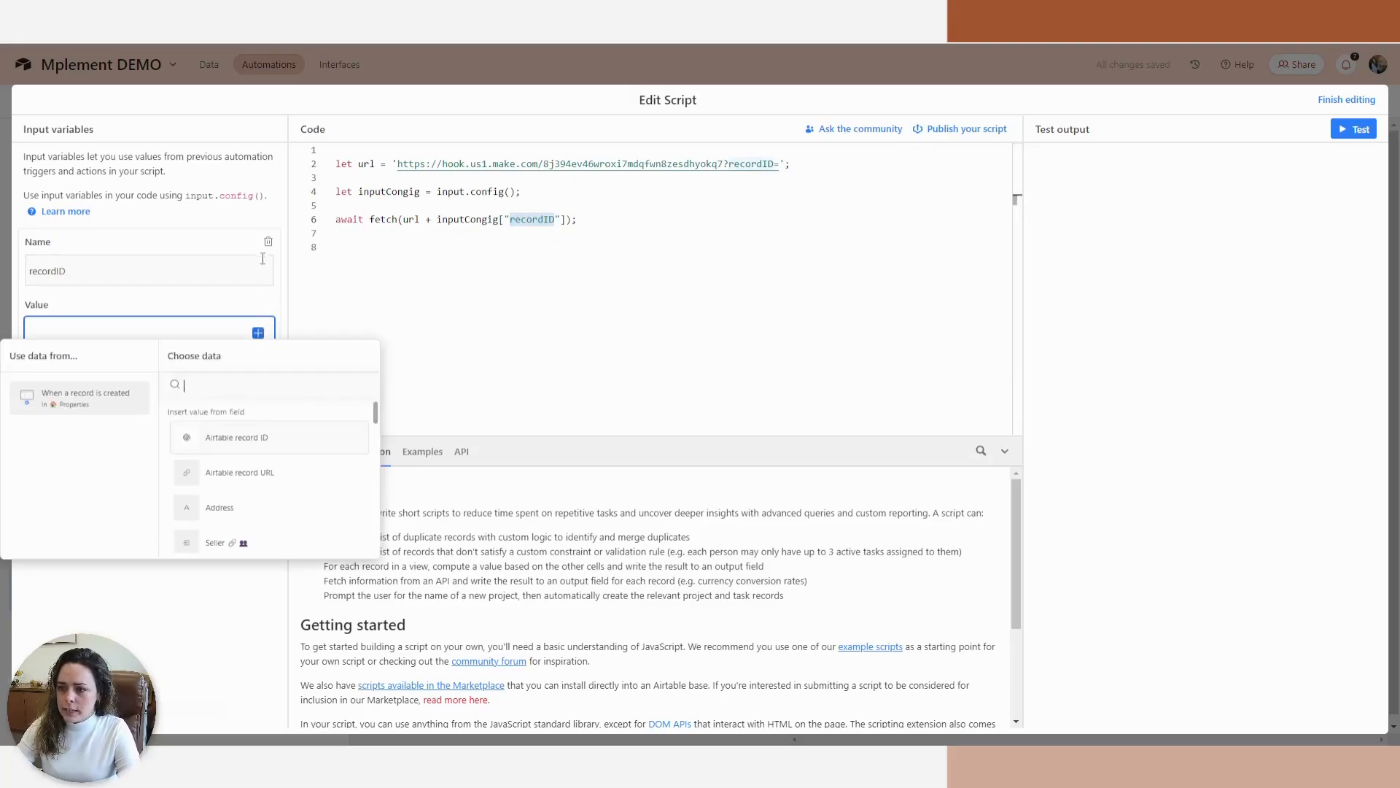
{"action": "left_click", "coordinate": [260, 446]}
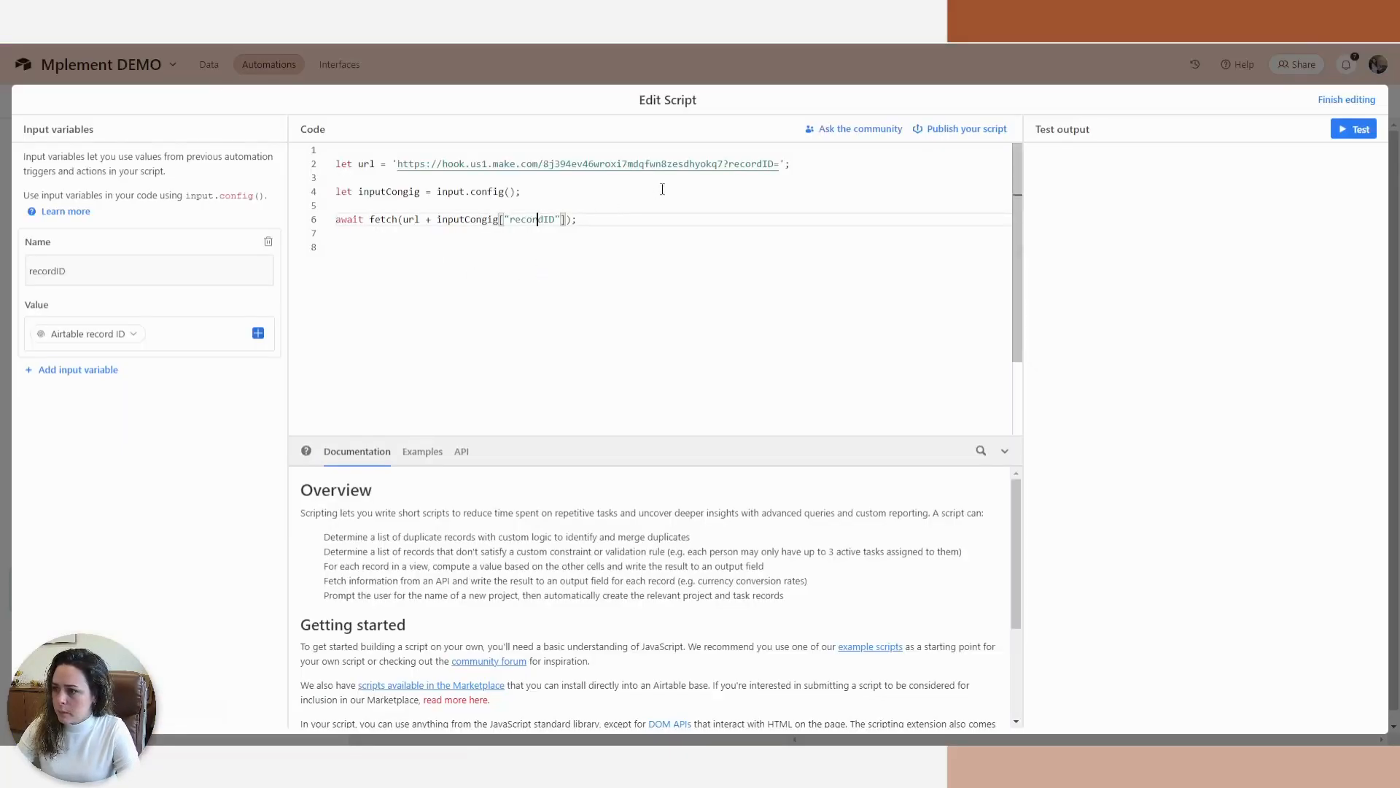
Swap the old URL on line 2 for the Make webhook address, keeping ?recordID= attached.
{"action": "left_click", "coordinate": [725, 164]}
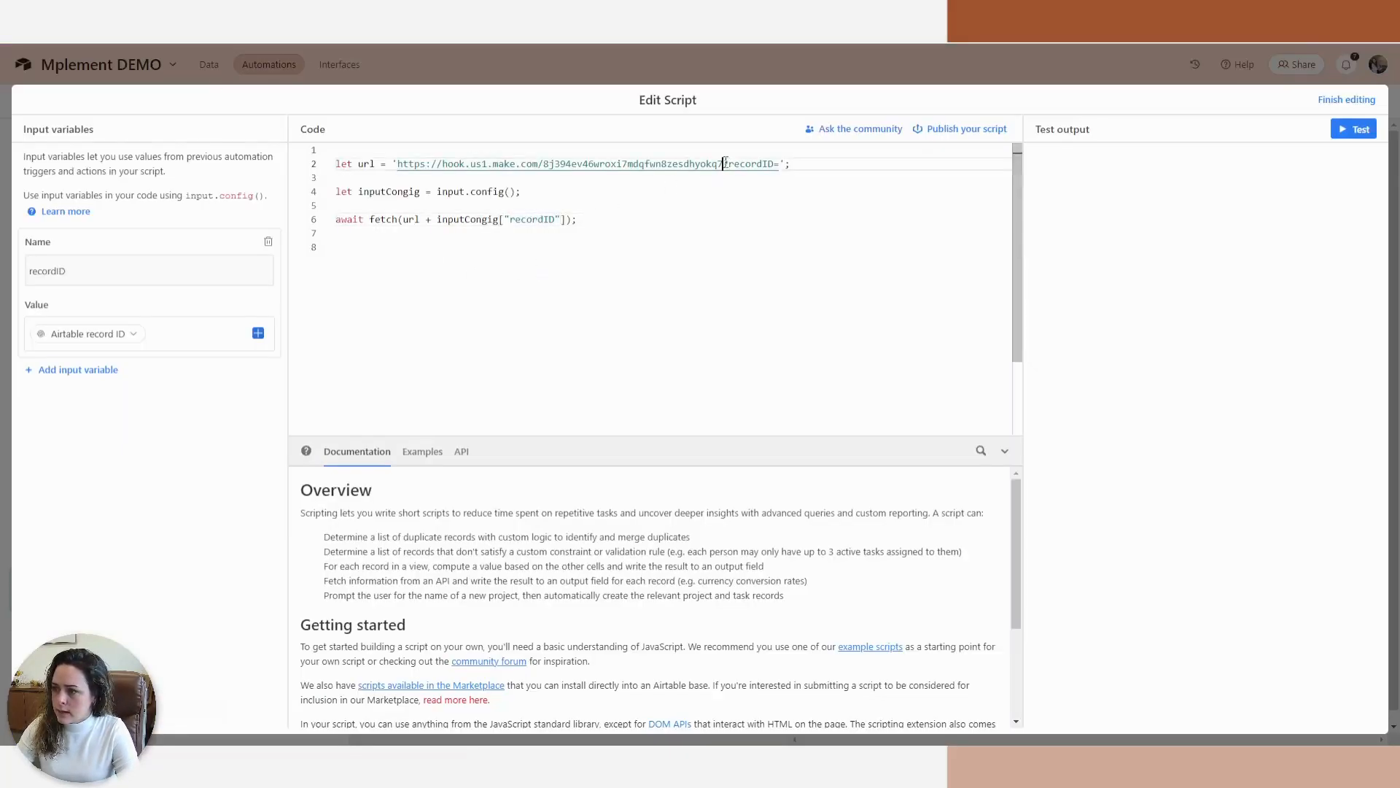
{"action": "left_click", "coordinate": [399, 165], "text": "shift"}
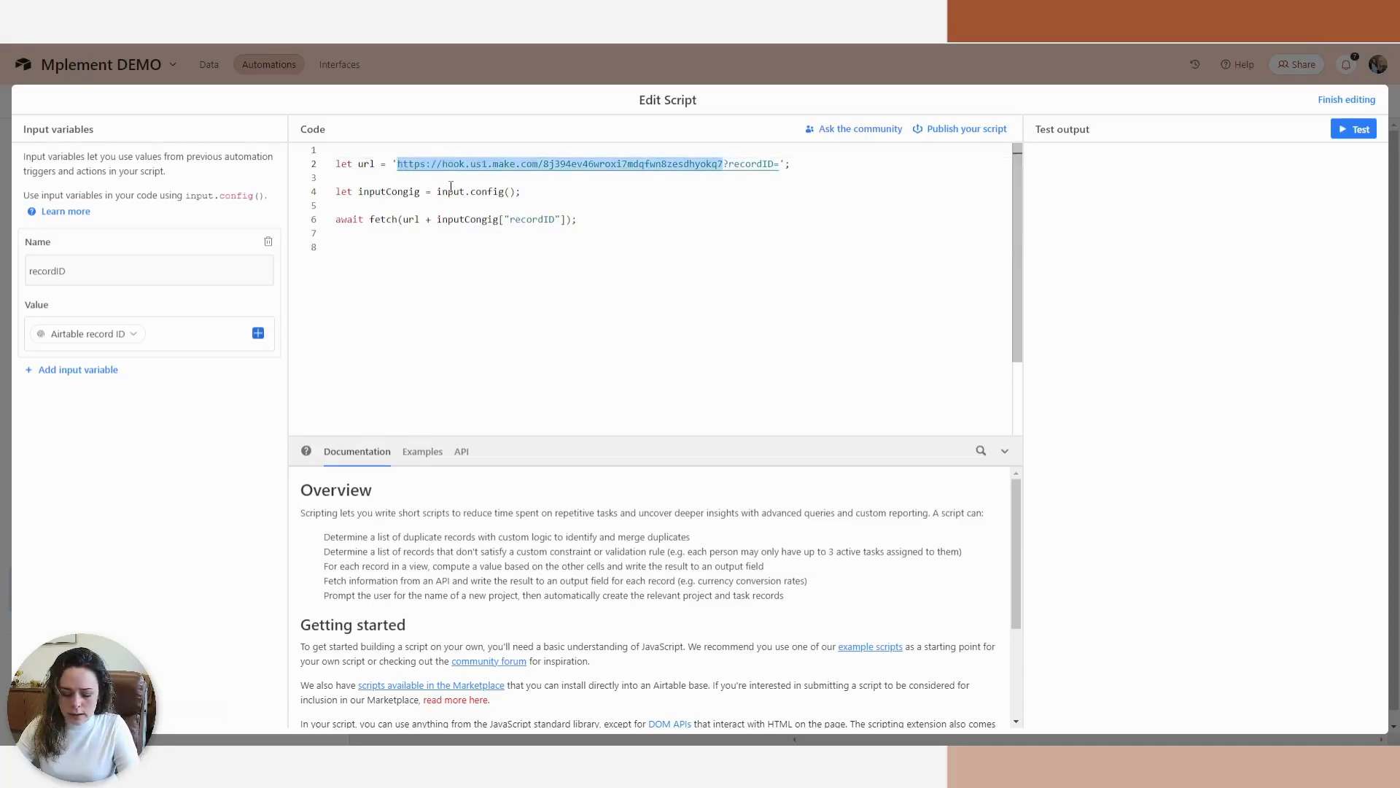
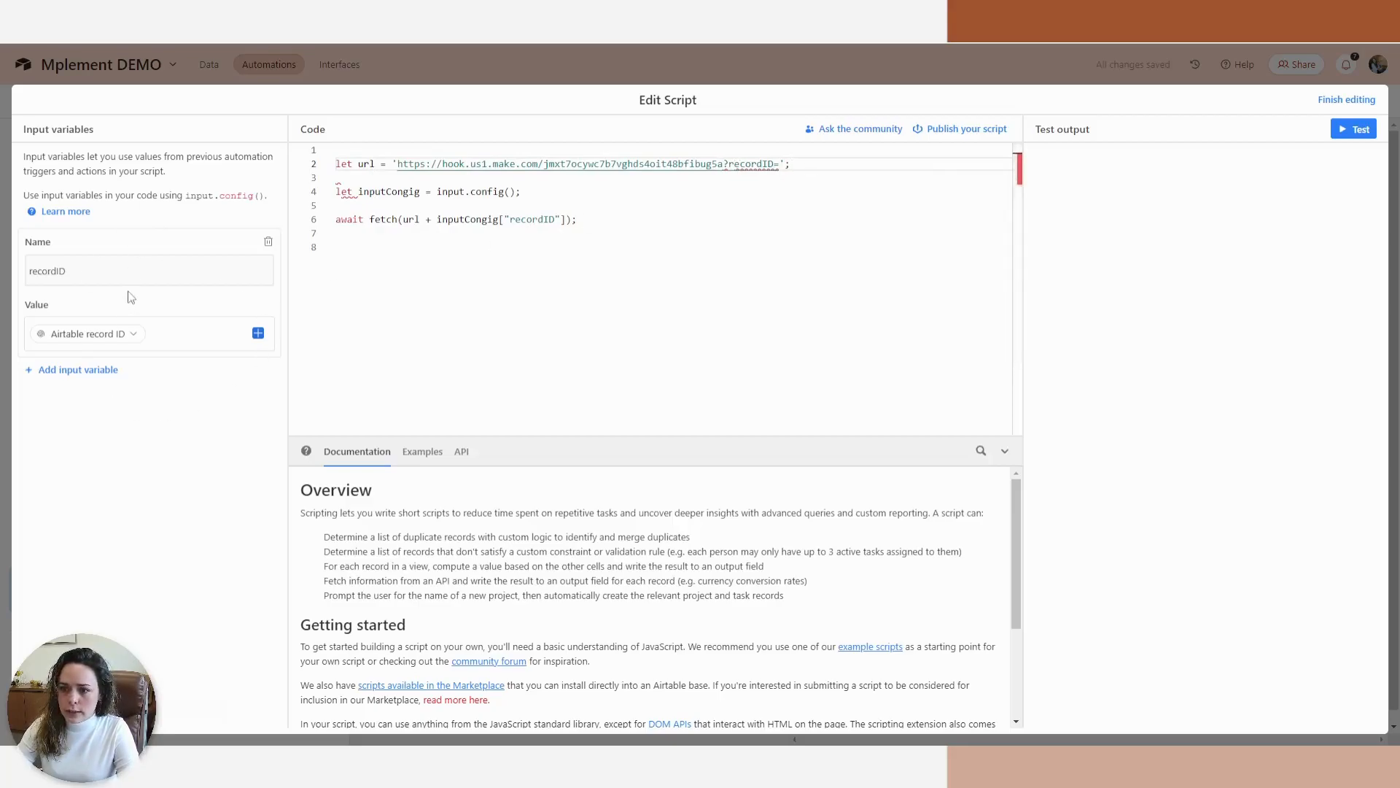
{"action": "left_click", "coordinate": [1346, 102]}
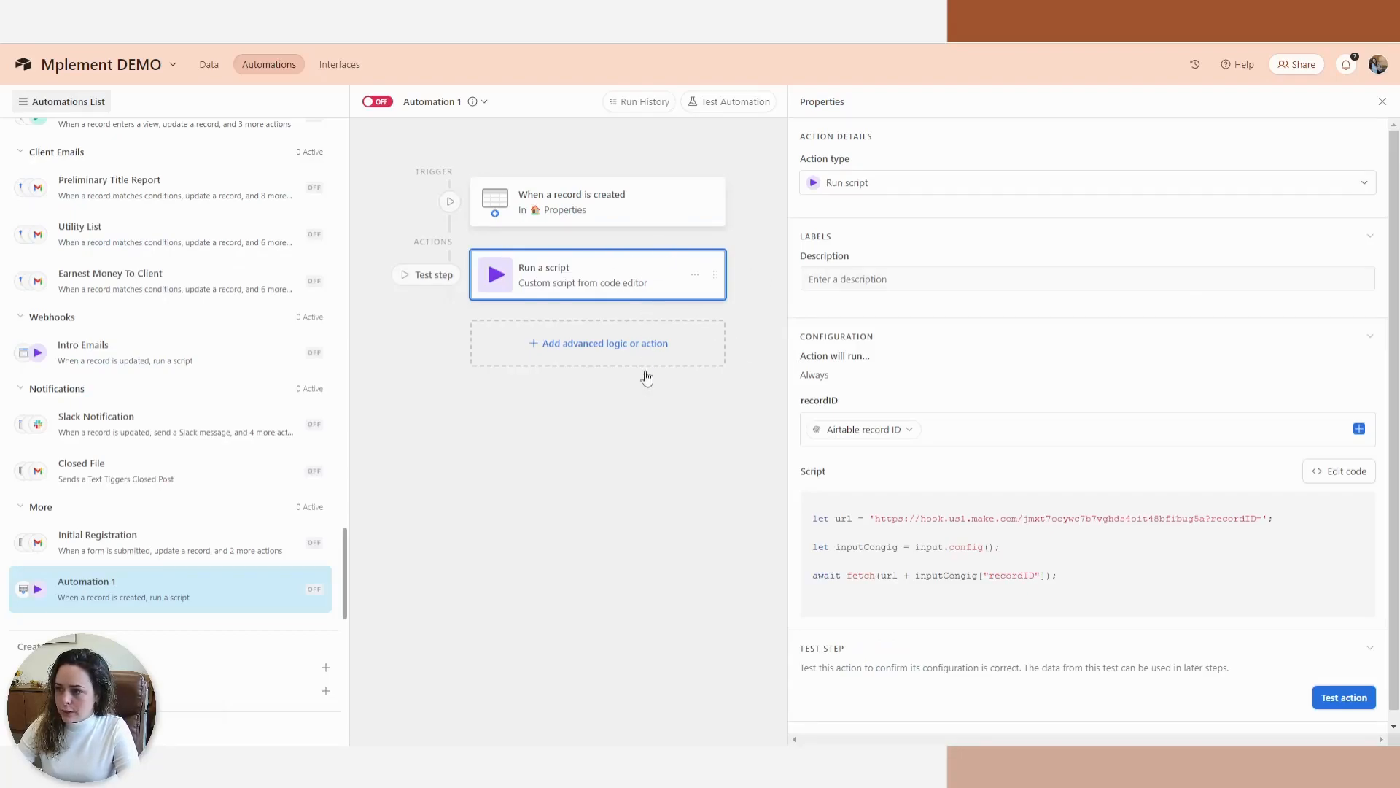
Turn the automation on and add a new Properties row with Address '123 Main St'.
{"action": "left_click", "coordinate": [377, 101]}
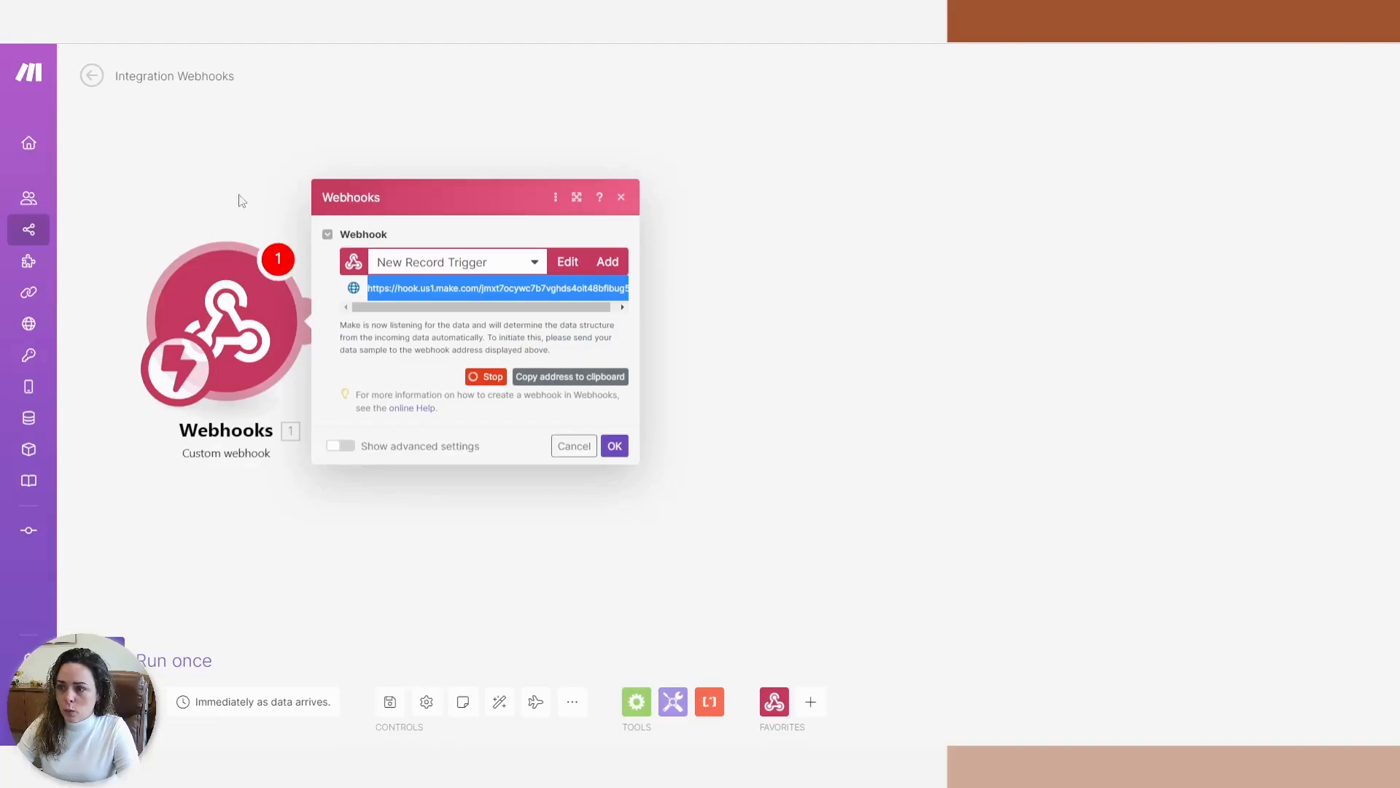
{"action": "left_click", "coordinate": [770, 384]}
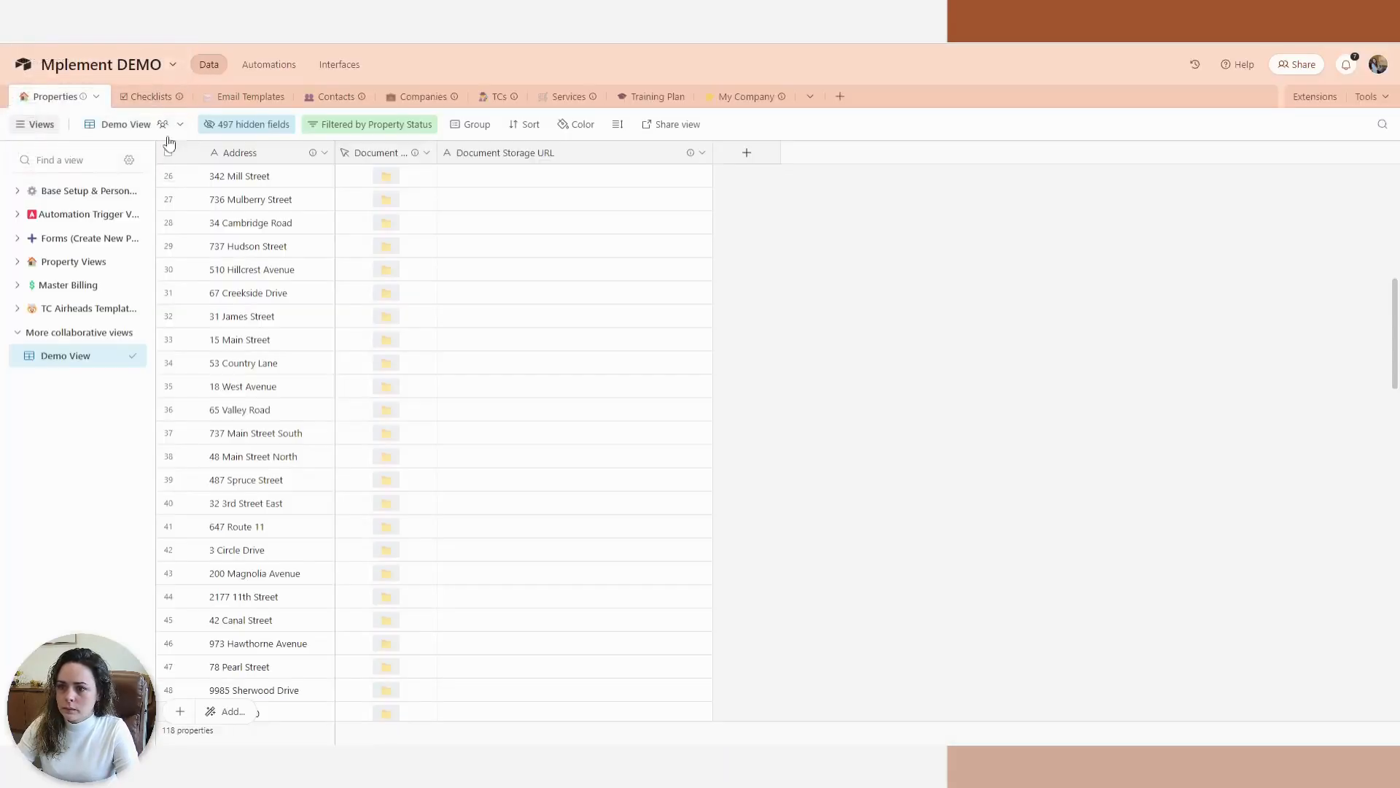
{"action": "scroll", "coordinate": [338, 566], "scroll_direction": "down", "scroll_amount": 20}
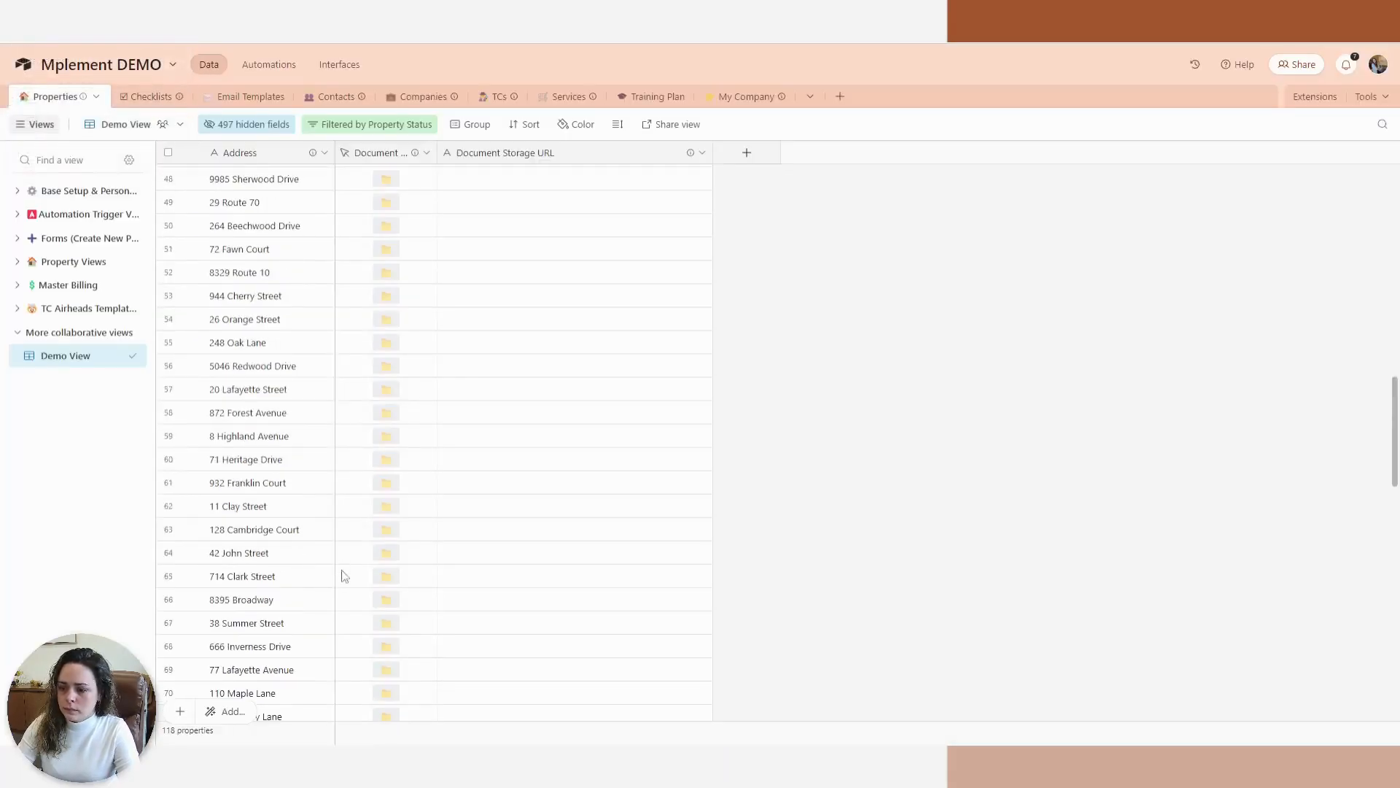
{"action": "scroll", "coordinate": [1030, 506], "scroll_direction": "down", "scroll_amount": 7}
{"action": "scroll", "coordinate": [1393, 639], "scroll_direction": "down", "scroll_amount": 2}
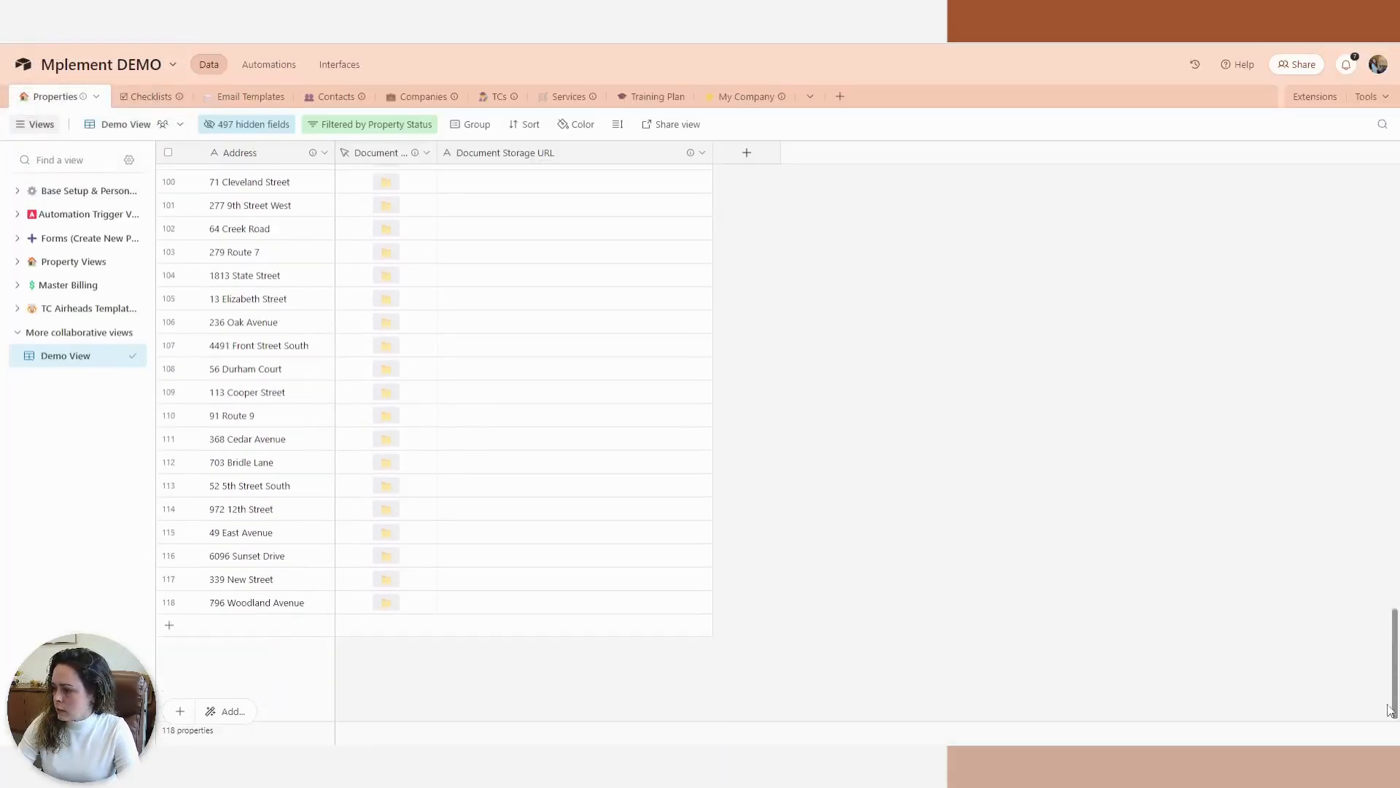
{"action": "left_click", "coordinate": [175, 626]}
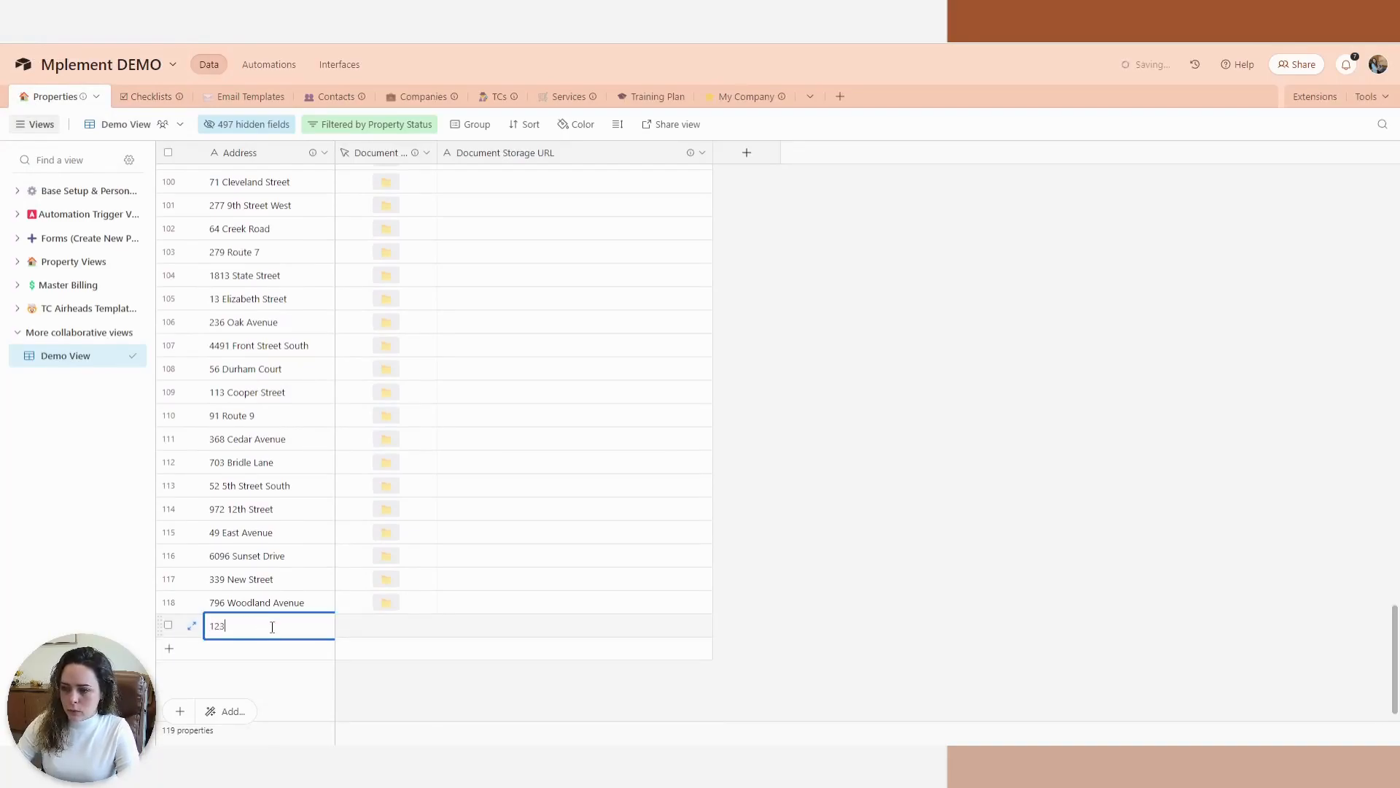
{"action": "type", "text": "123 Main Street"}
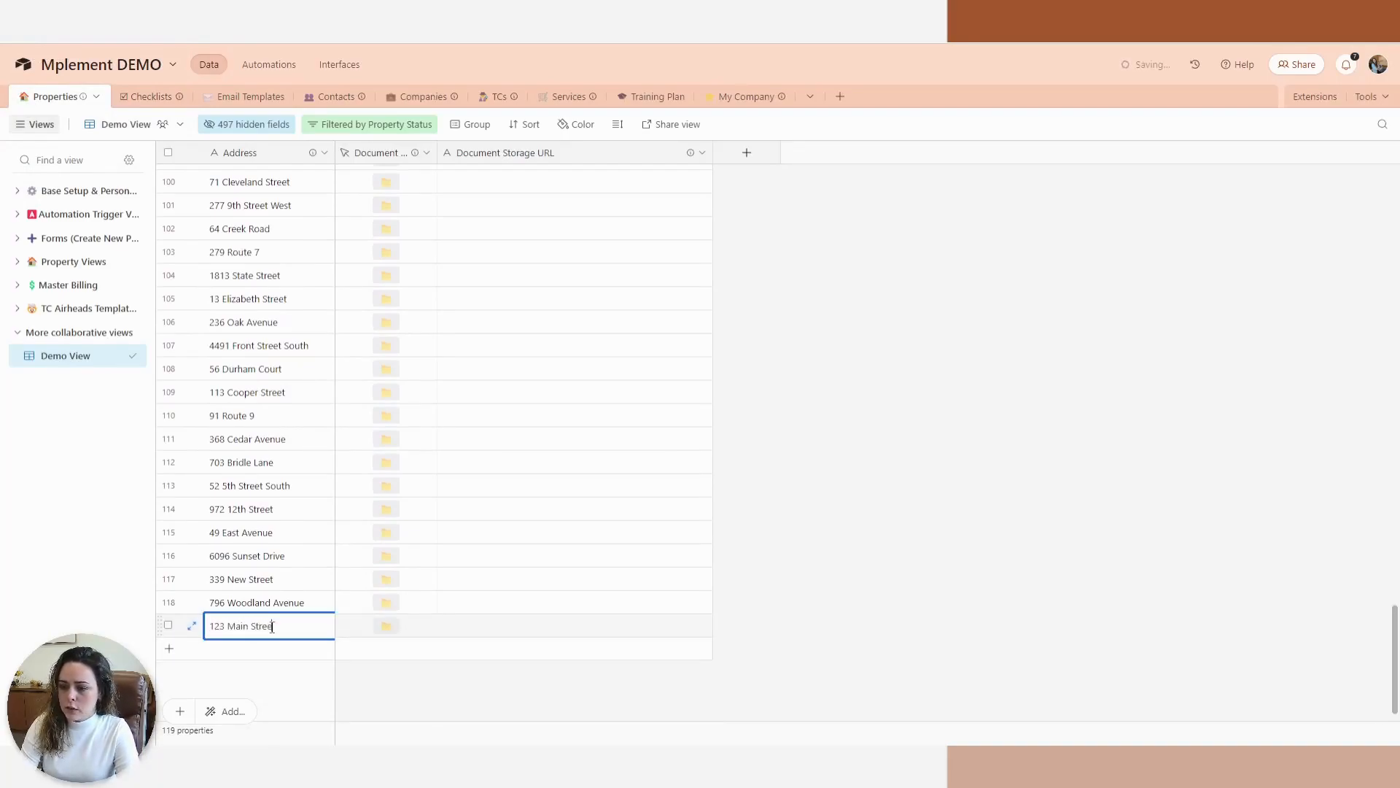
{"action": "left_click", "coordinate": [803, 569]}
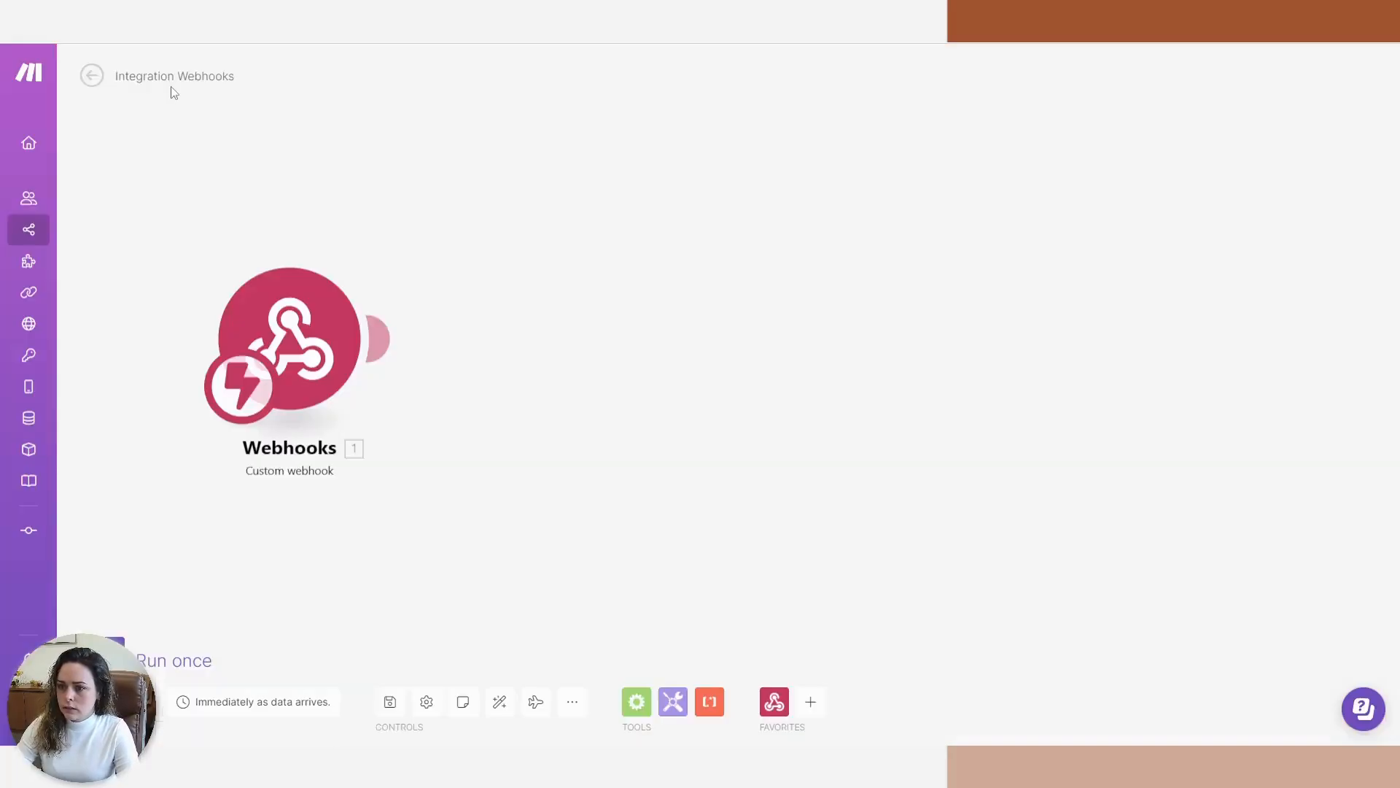
Run the scenario once, then add an Airtable Get a Record module after the webhook.
{"action": "left_click", "coordinate": [137, 642]}
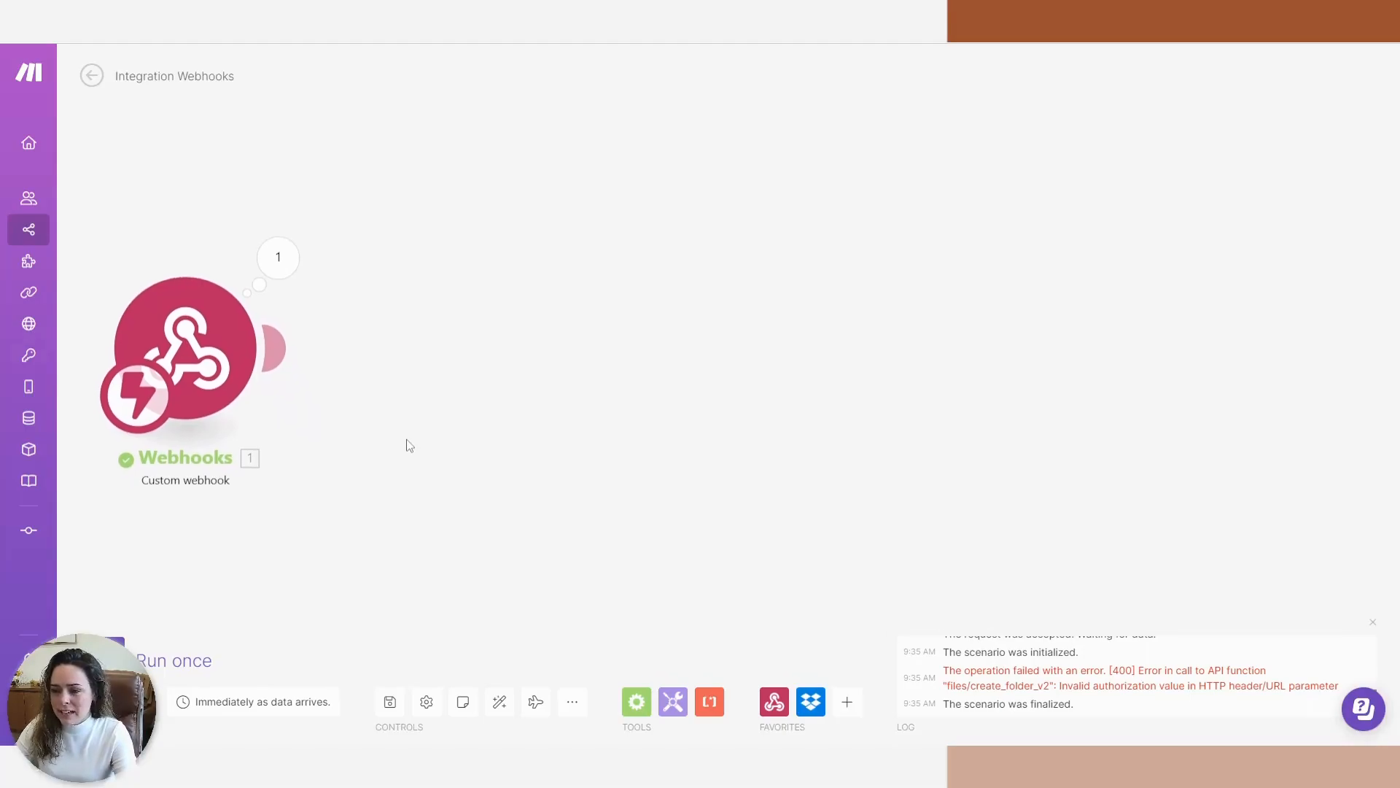
{"action": "left_click_drag", "start_coordinate": [412, 449], "coordinate": [415, 491]}
{"action": "left_click", "coordinate": [296, 398]}
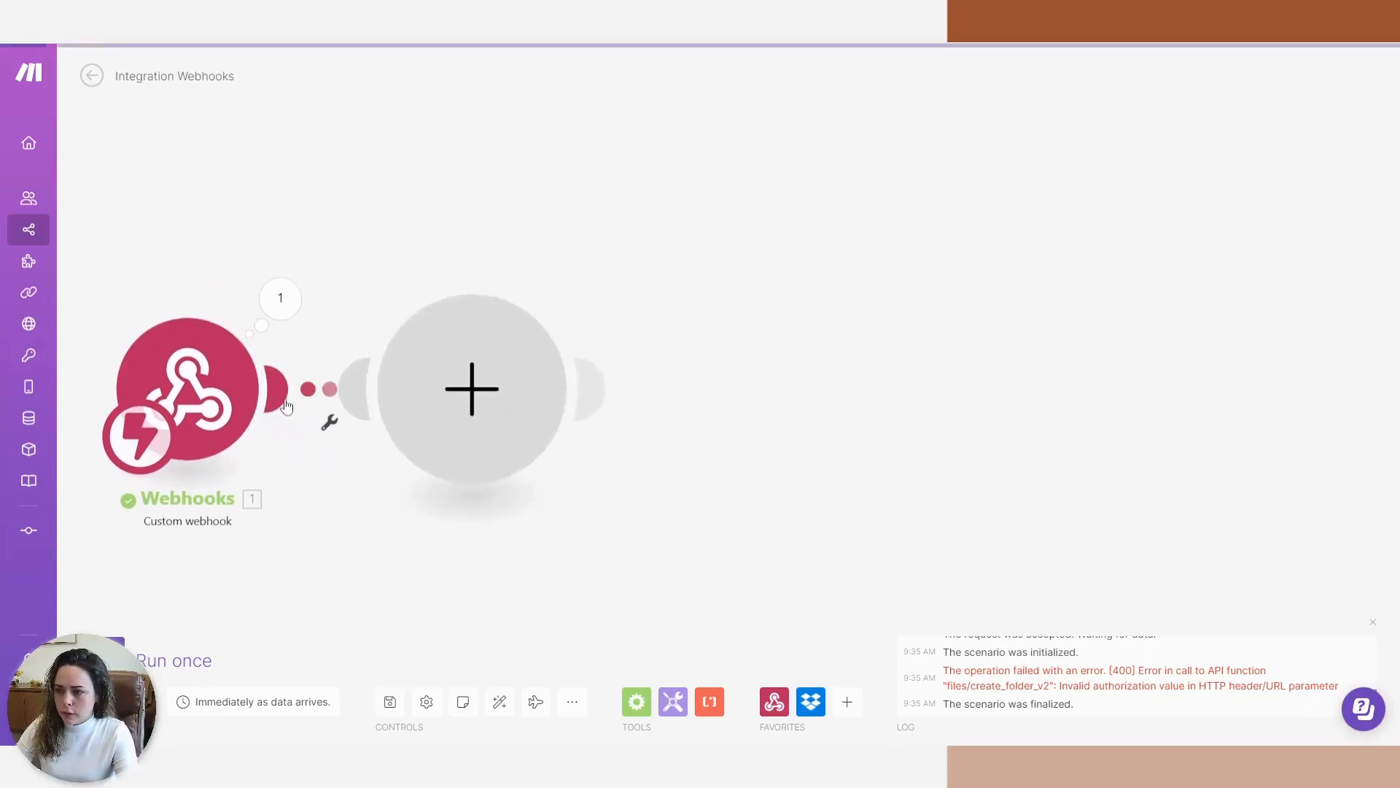
{"action": "type", "text": "air"}
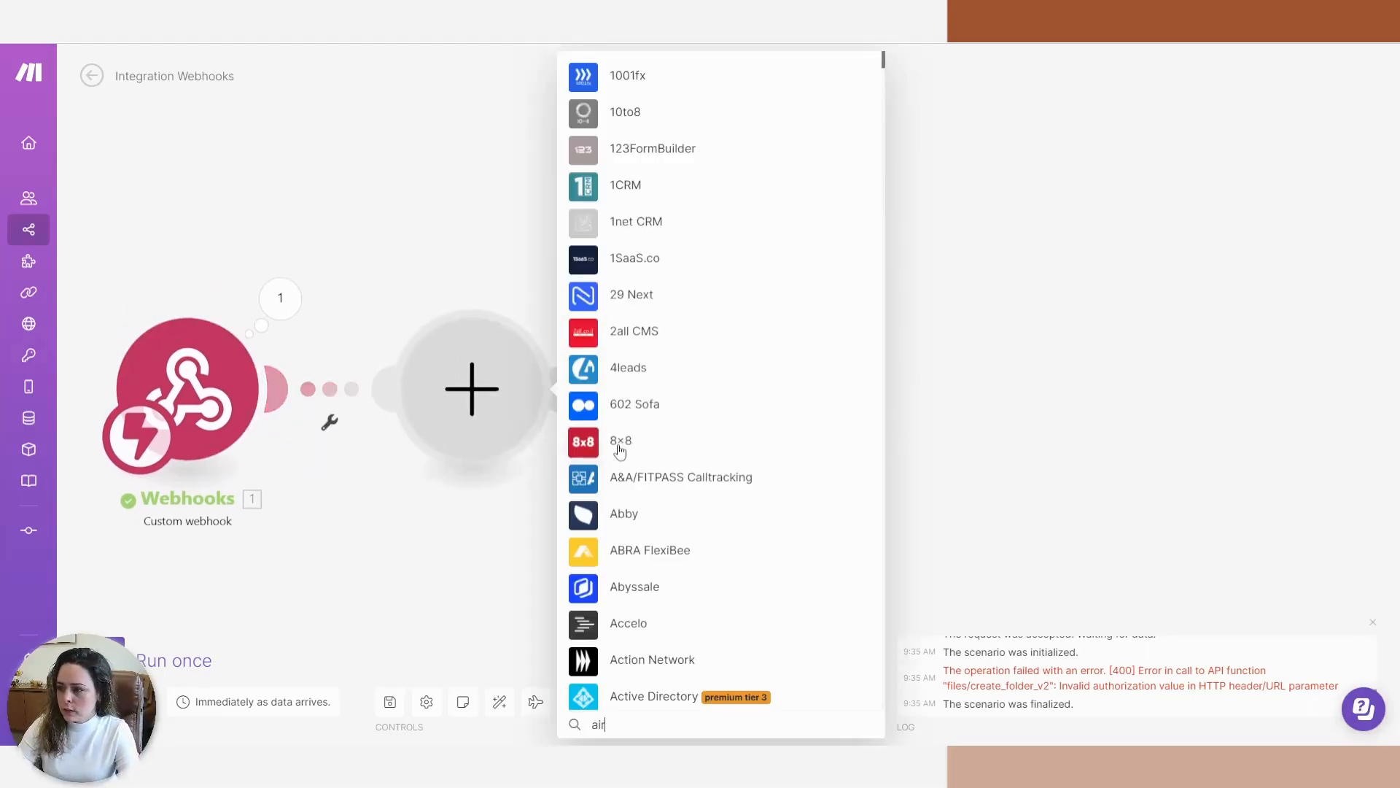
{"action": "type", "text": "ta"}
{"action": "left_click", "coordinate": [647, 361]}
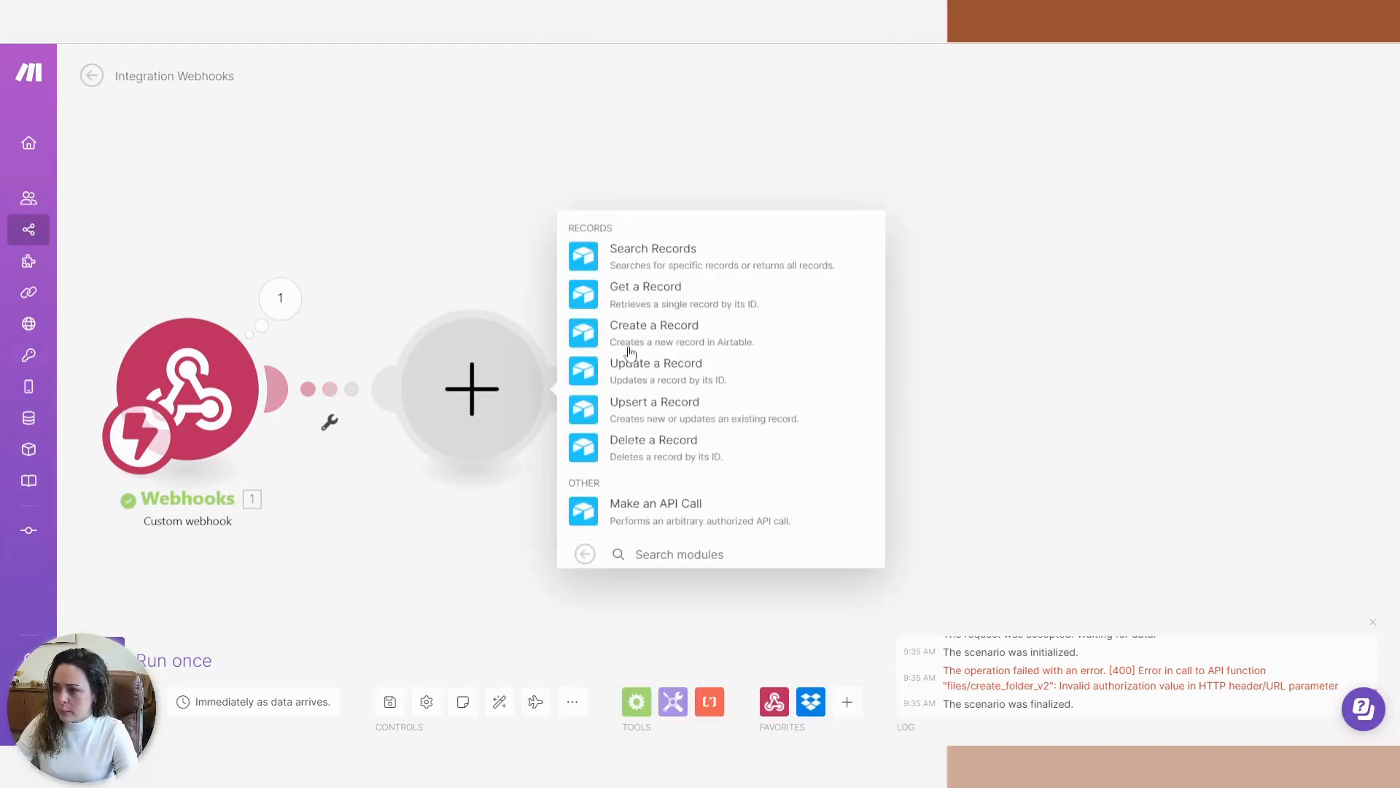
{"action": "left_click", "coordinate": [758, 306]}
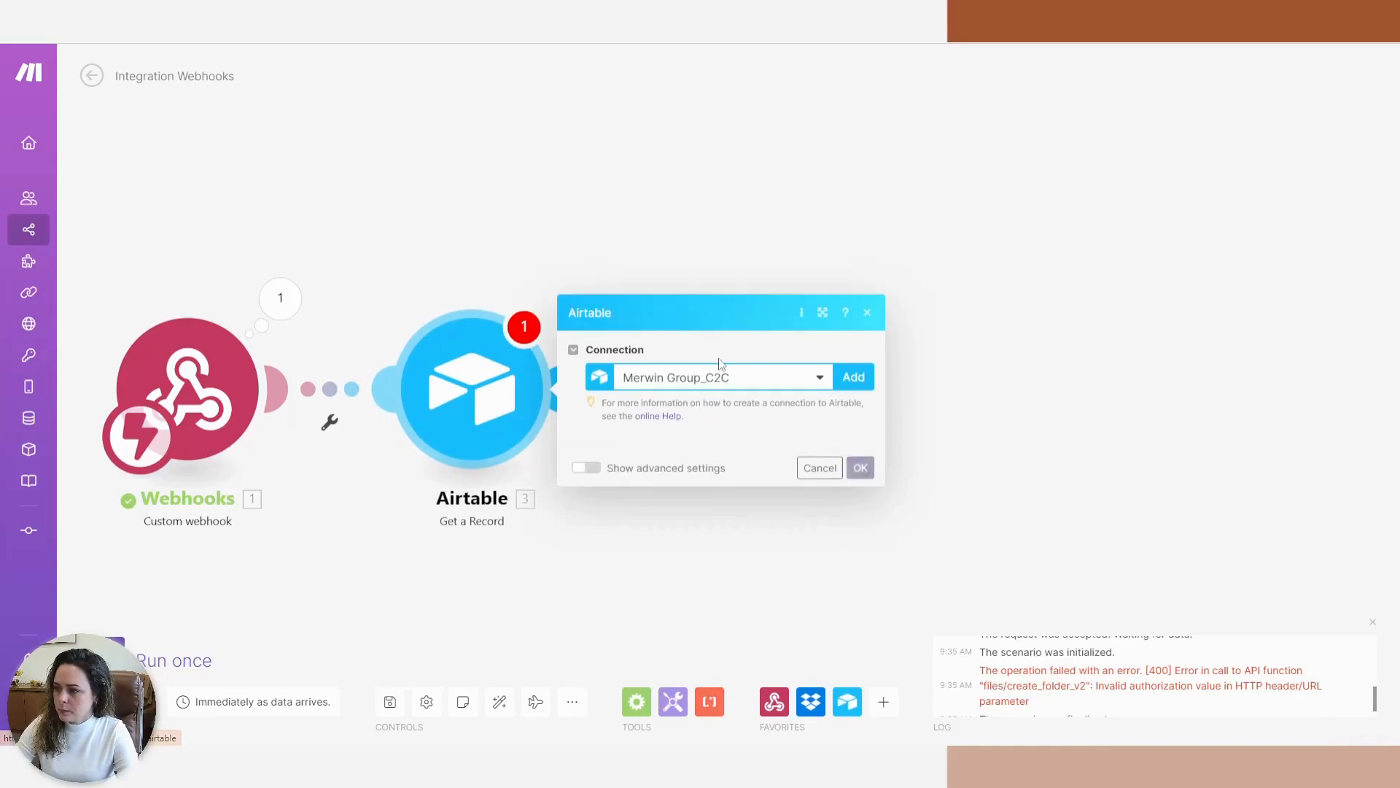
Point Get a Record at base Mplement DEMO, table Properties, with Record ID mapped from recordID.
{"action": "left_click", "coordinate": [649, 447]}
{"action": "left_click", "coordinate": [636, 469]}
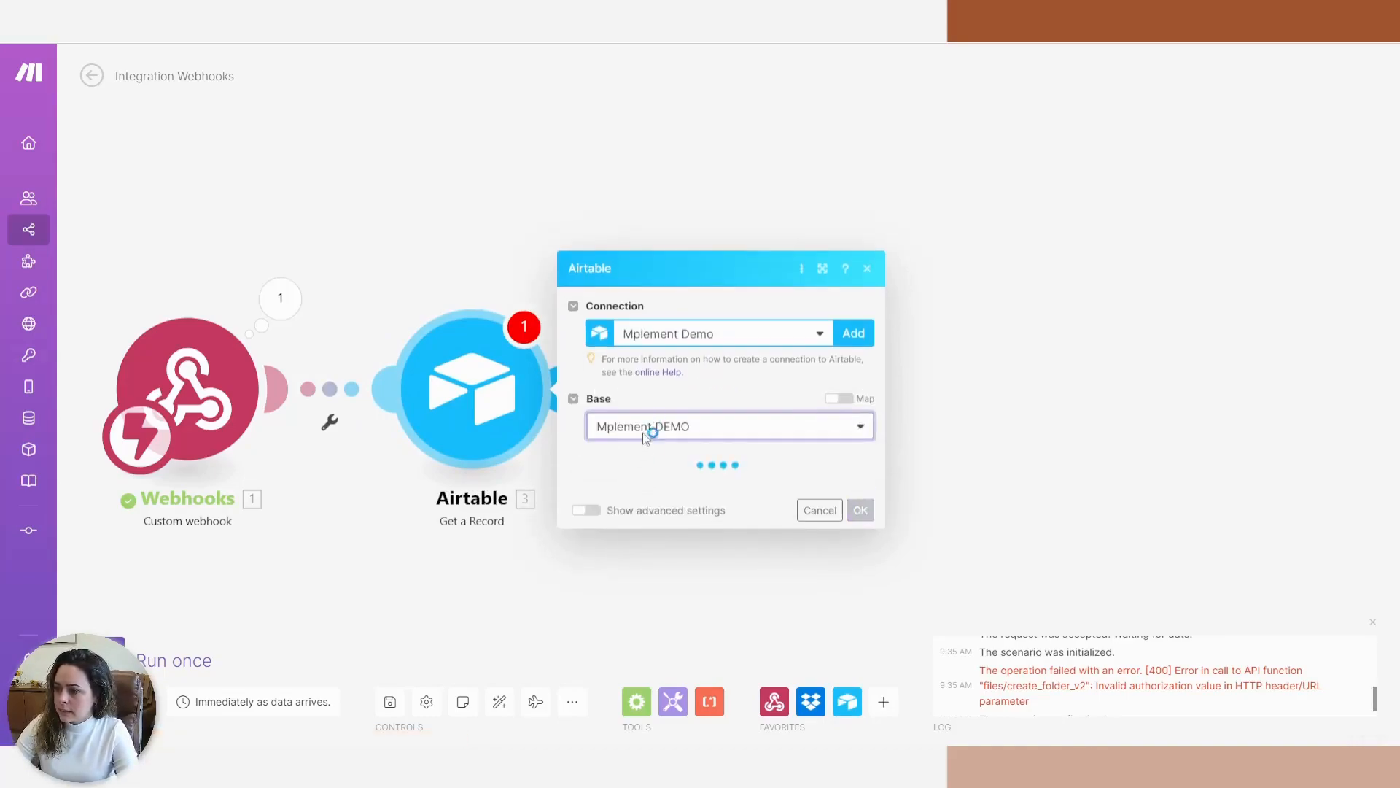
{"action": "left_click", "coordinate": [666, 481]}
{"action": "left_click", "coordinate": [666, 504]}
{"action": "left_click", "coordinate": [675, 503]}
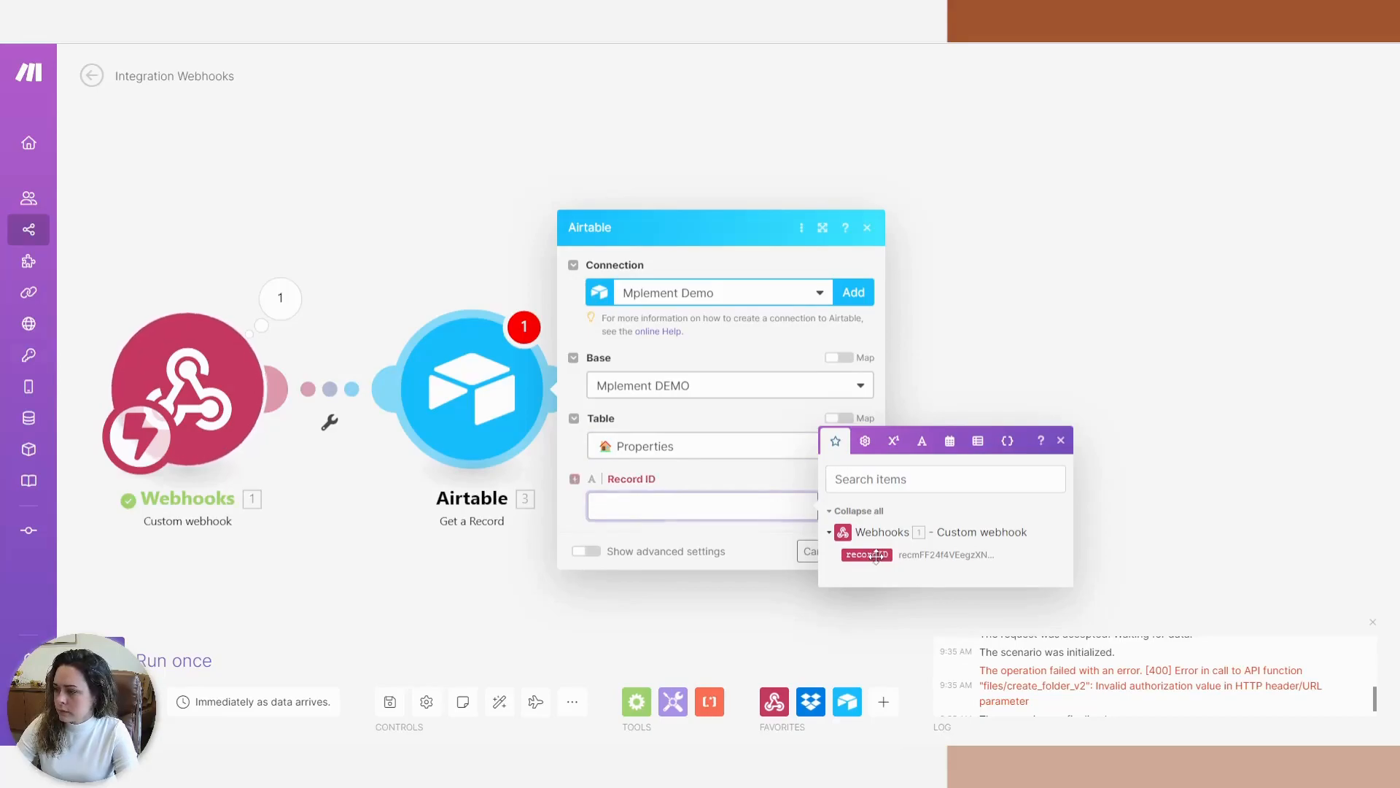
{"action": "left_click", "coordinate": [867, 555]}
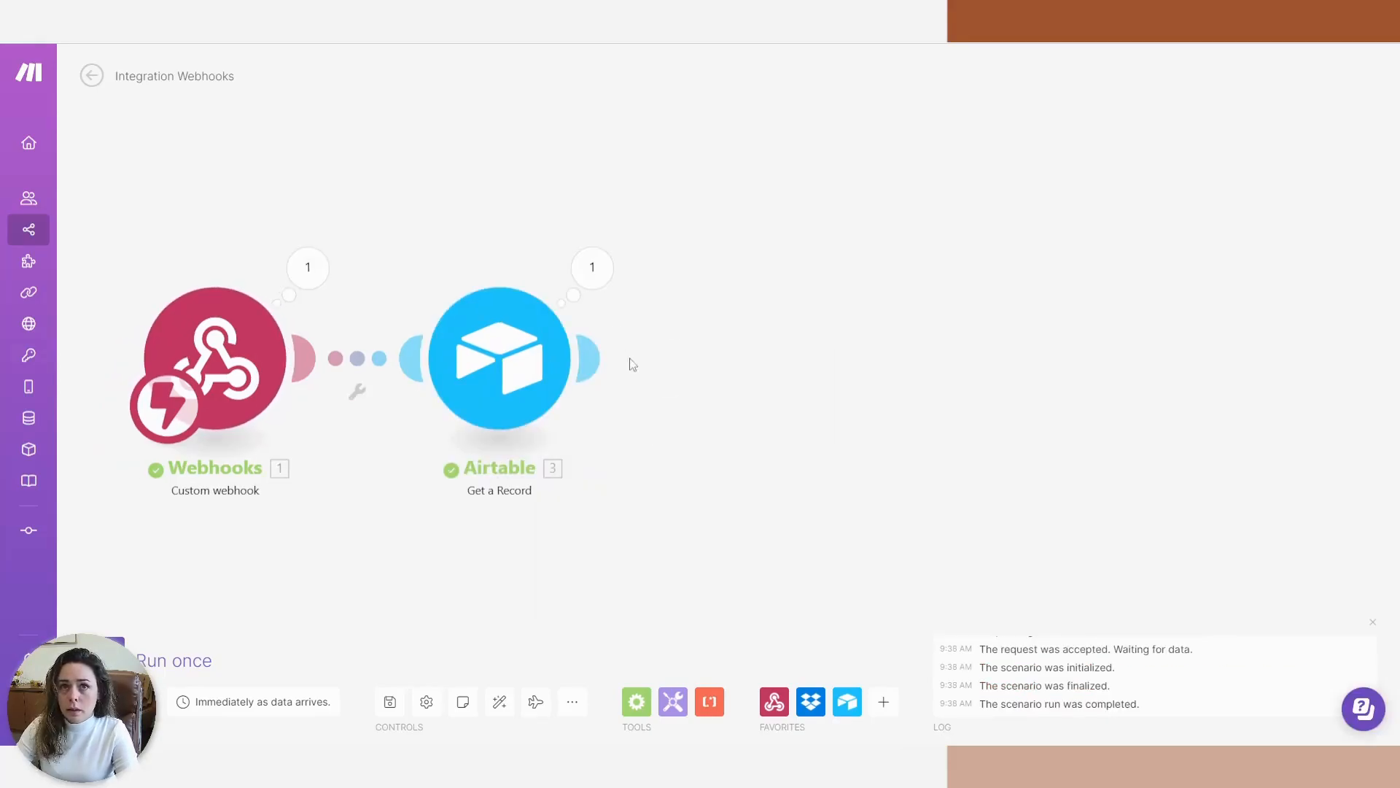
Add a Dropbox Create a Folder module with Folder Name mapped to the record's Address.
{"action": "left_click", "coordinate": [589, 359]}
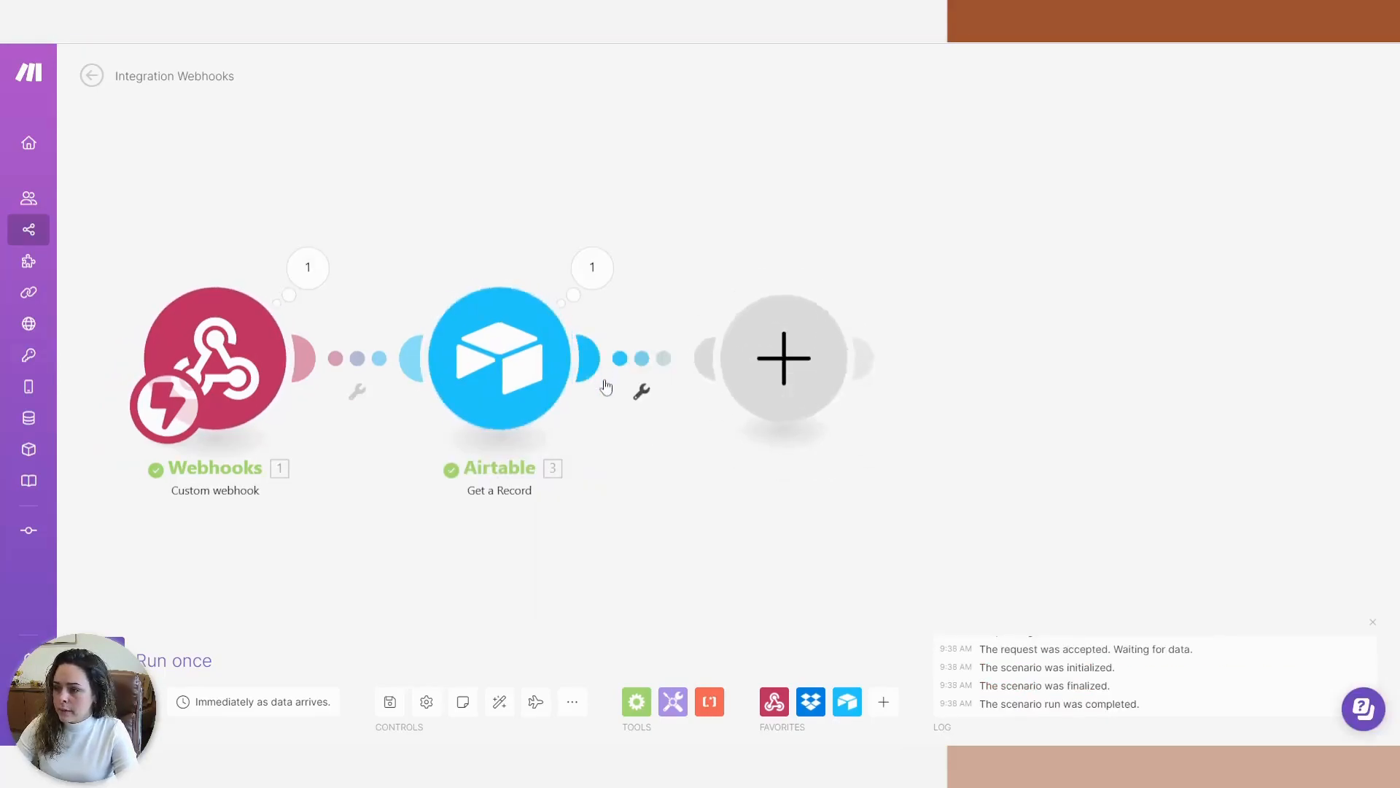
{"action": "left_click", "coordinate": [948, 323]}
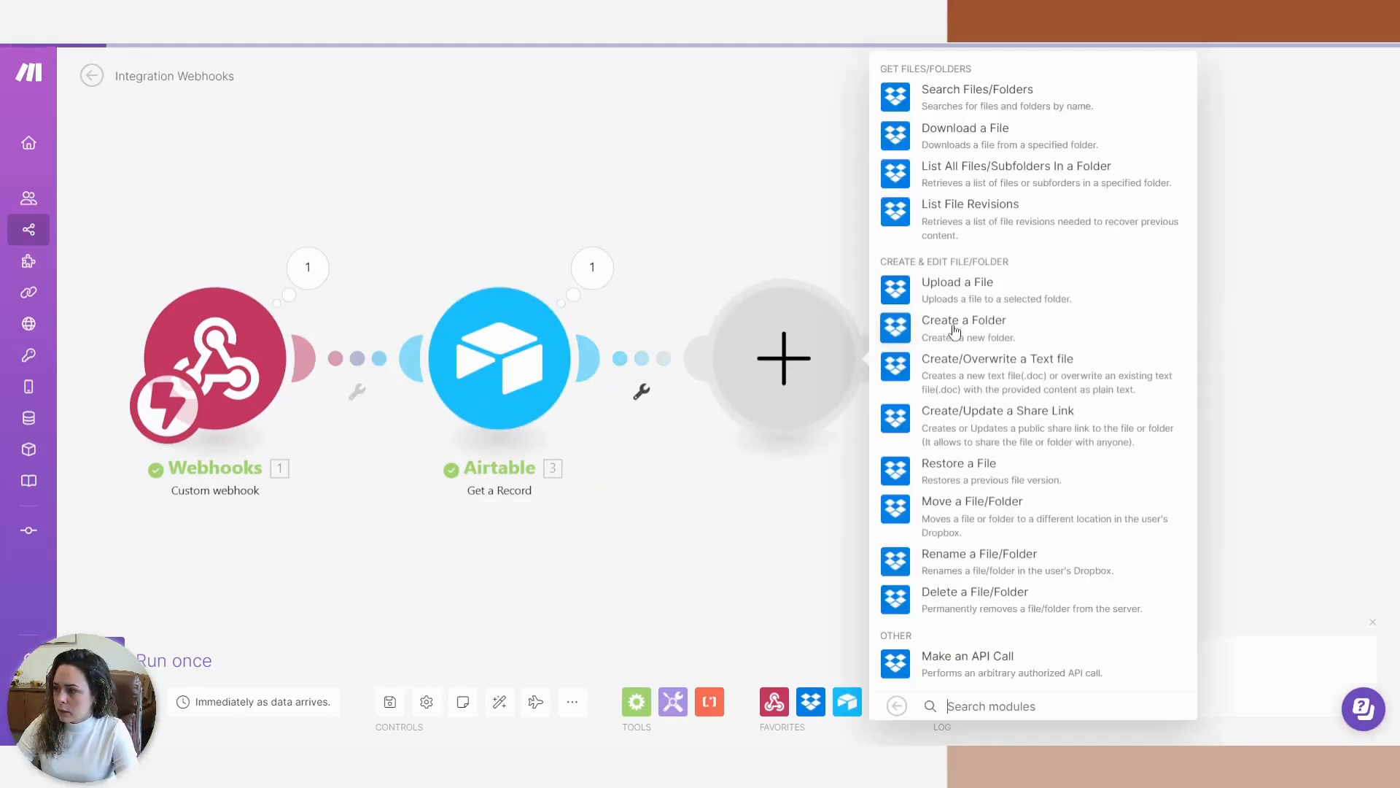
{"action": "left_click", "coordinate": [940, 342]}
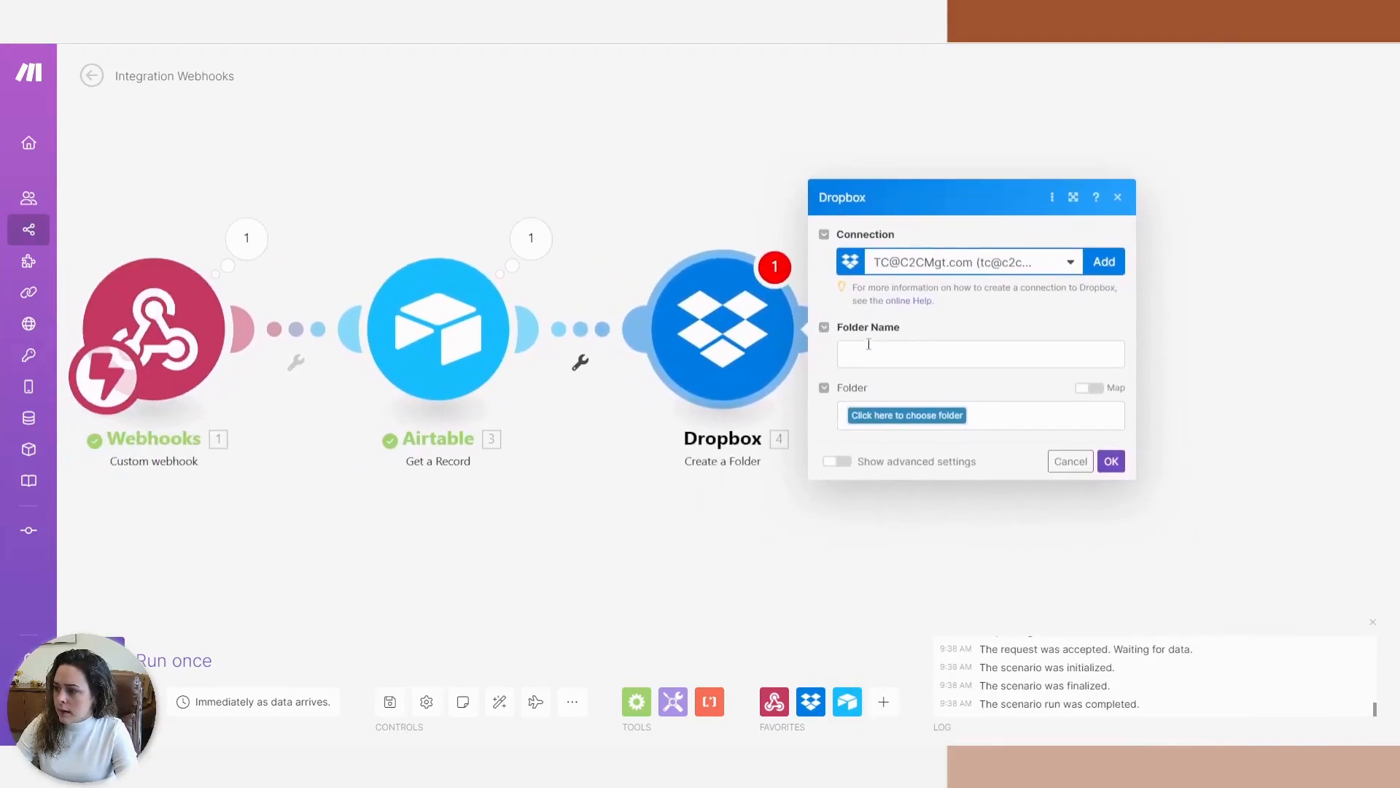
{"action": "left_click", "coordinate": [868, 346]}
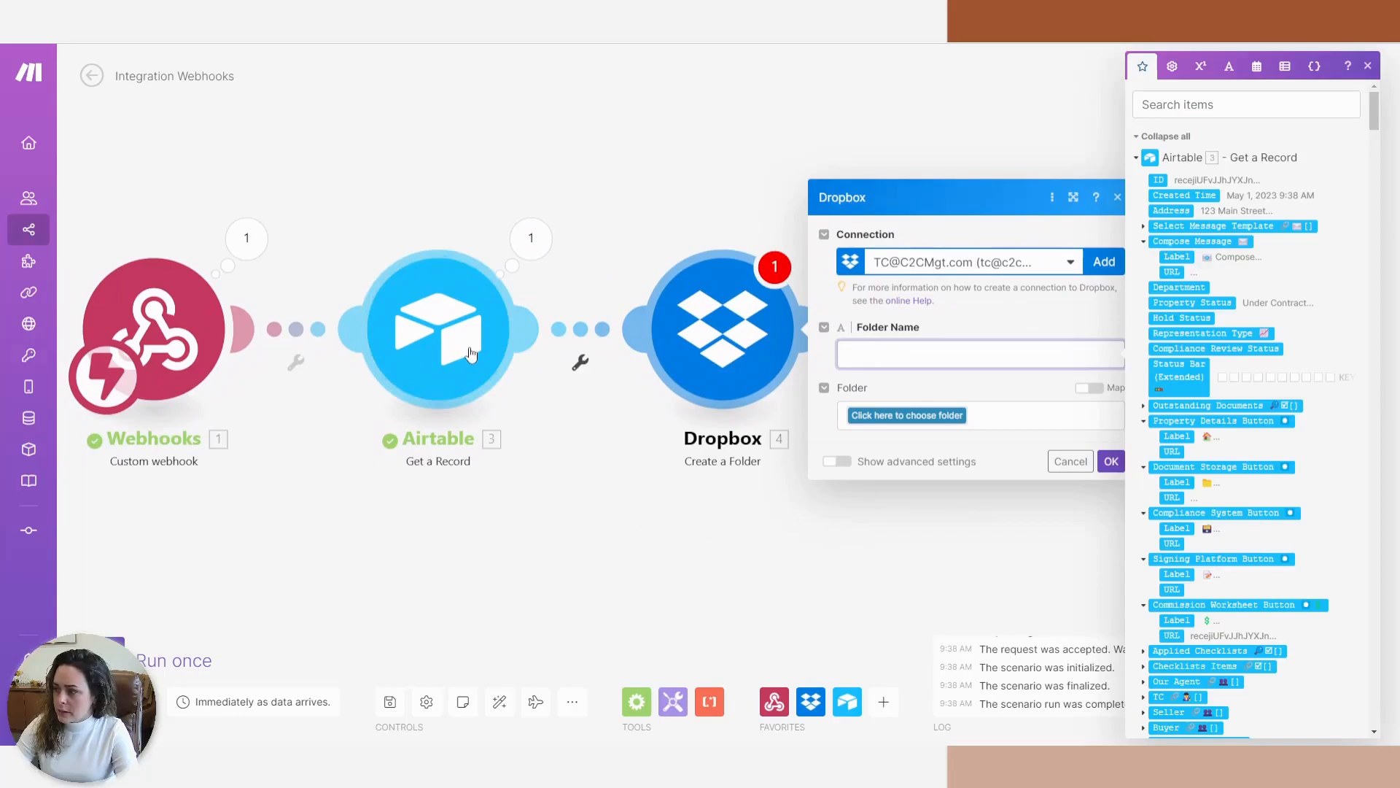
{"action": "left_click", "coordinate": [1169, 210]}
{"action": "left_click", "coordinate": [1013, 384]}
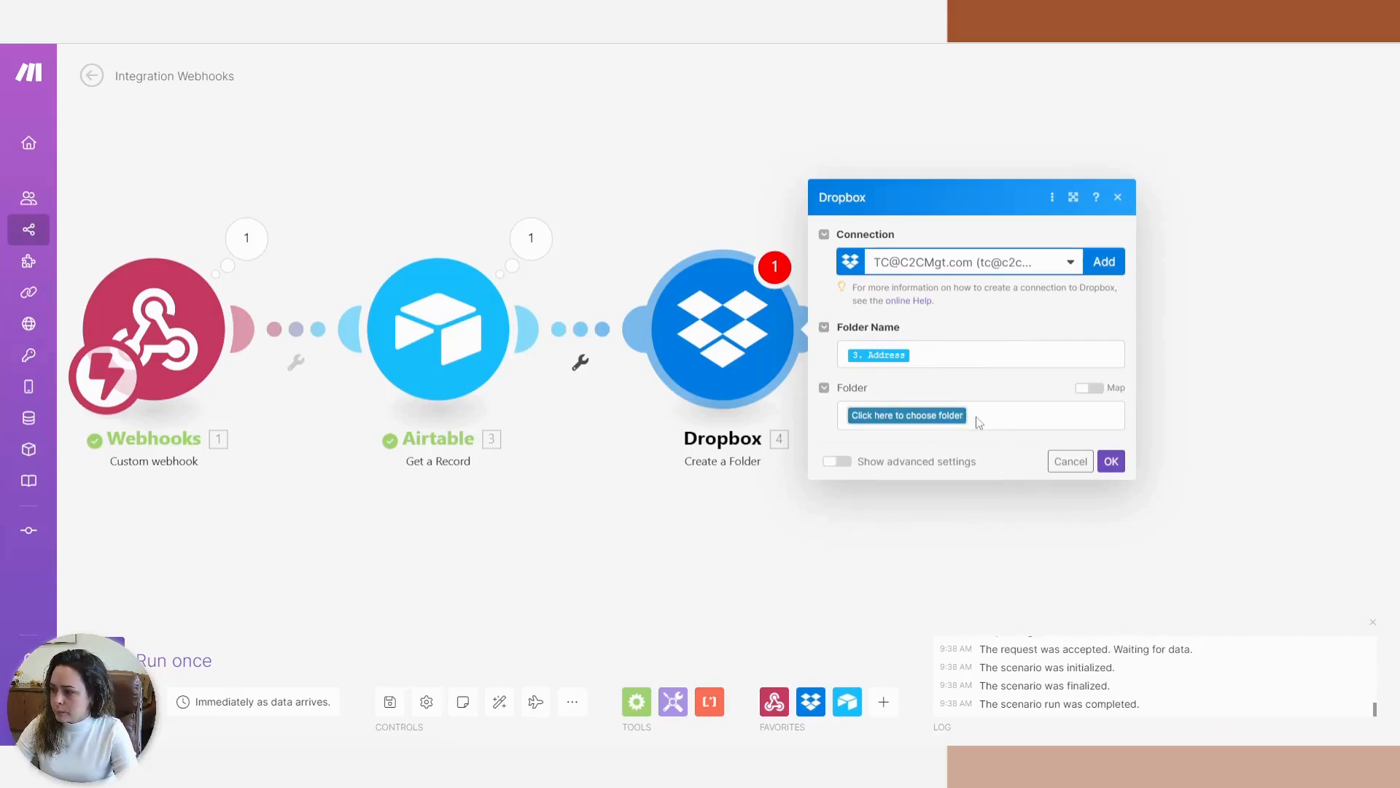
Set the parent folder to the mapped path / plus Our Agent Name and save.
{"action": "left_click", "coordinate": [1089, 387]}
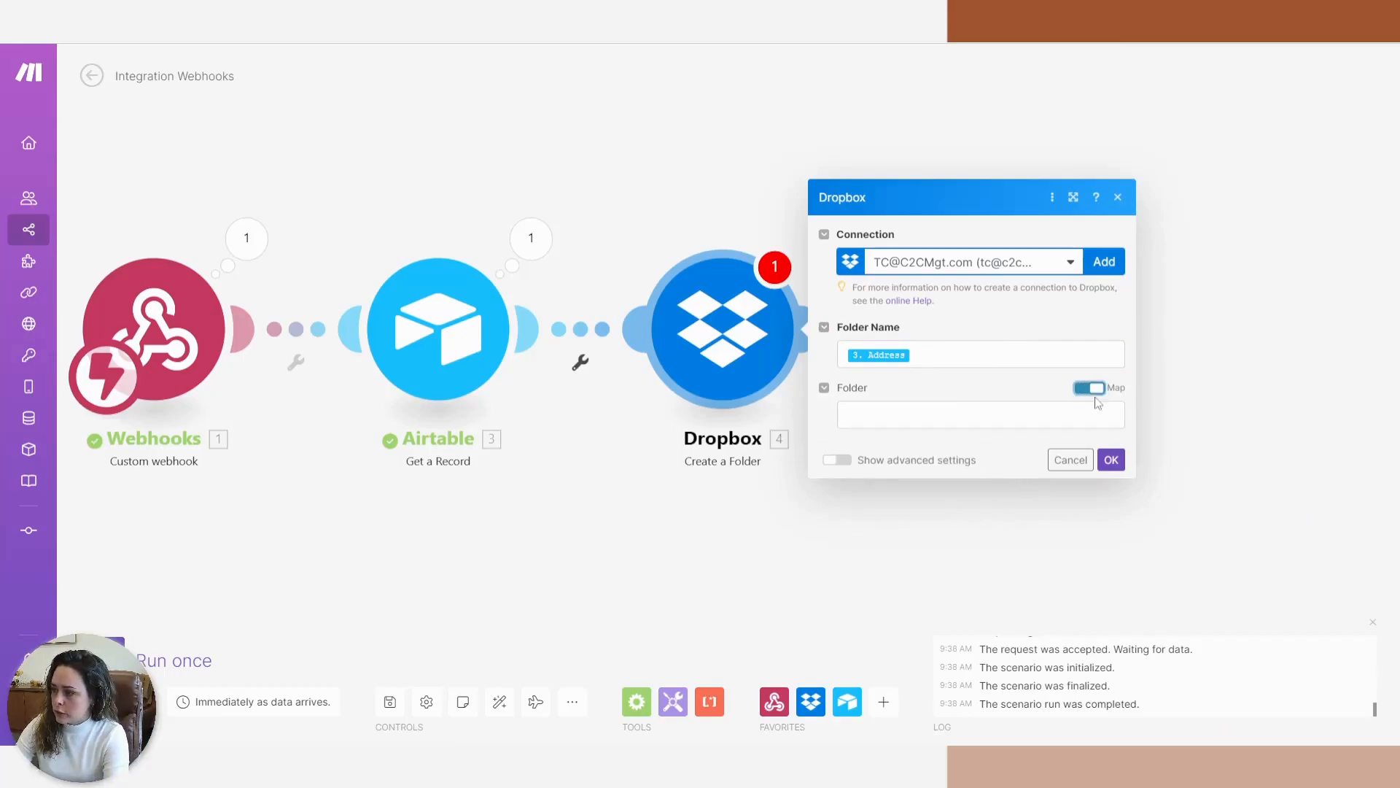
{"action": "left_click", "coordinate": [922, 423]}
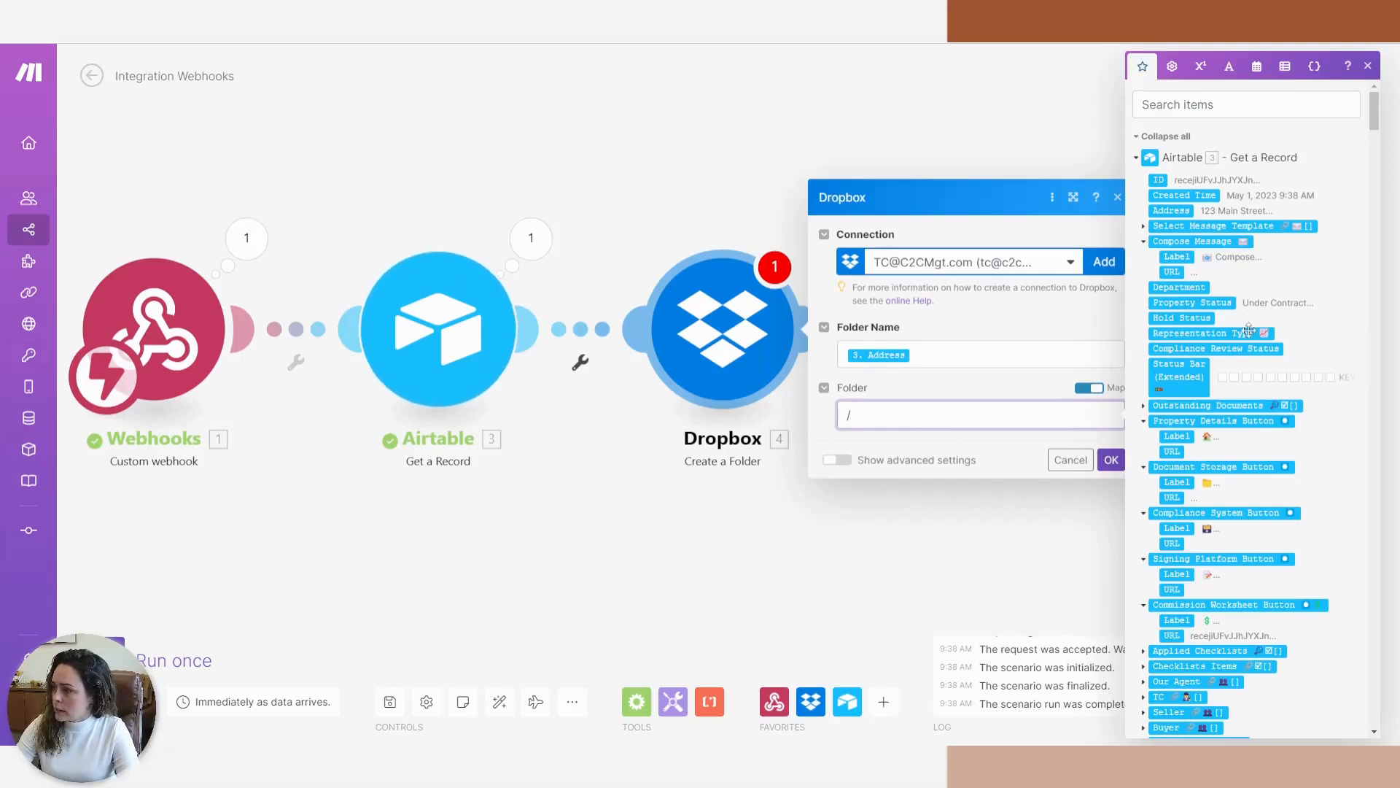
{"action": "left_click", "coordinate": [1195, 108]}
{"action": "type", "text": "agent name"}
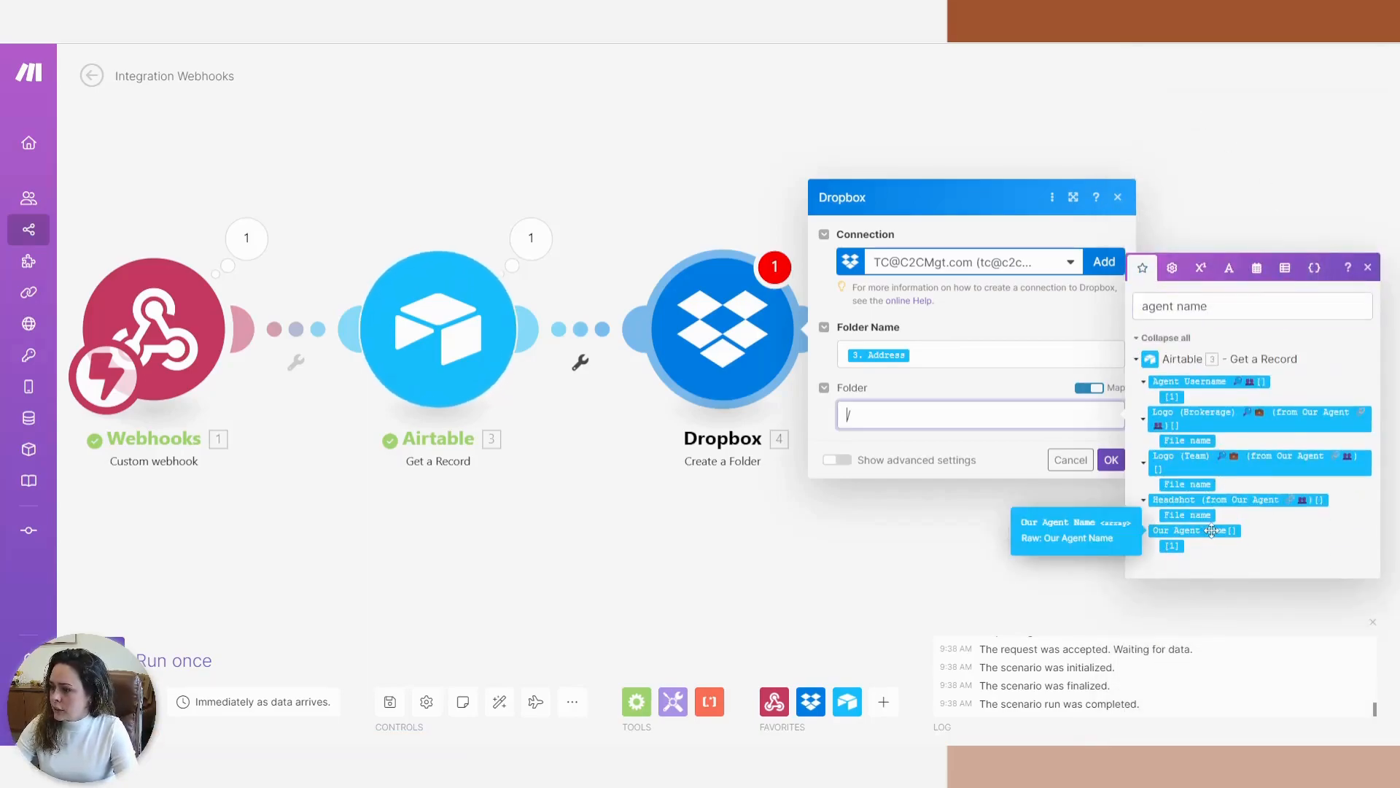
{"action": "left_click", "coordinate": [918, 419]}
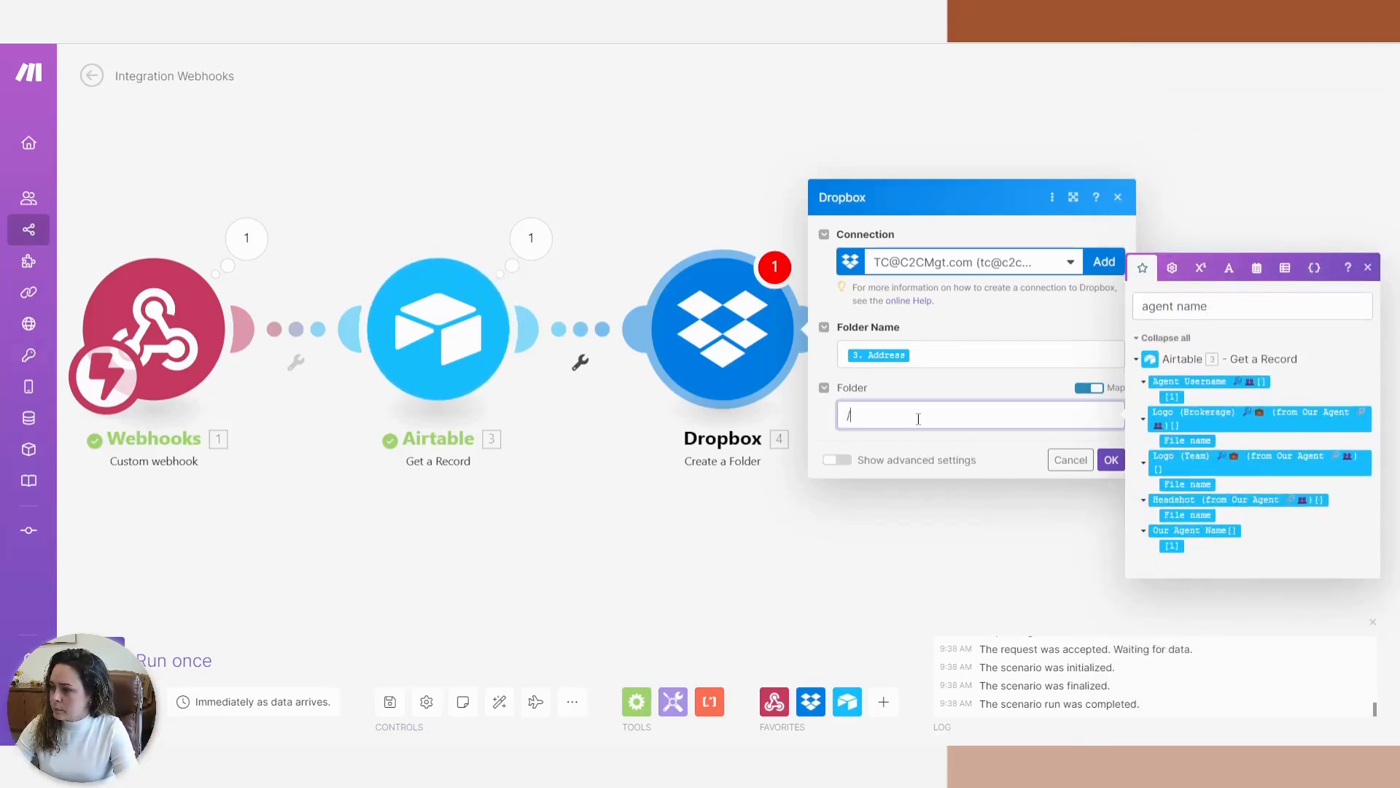
{"action": "left_click", "coordinate": [1212, 530]}
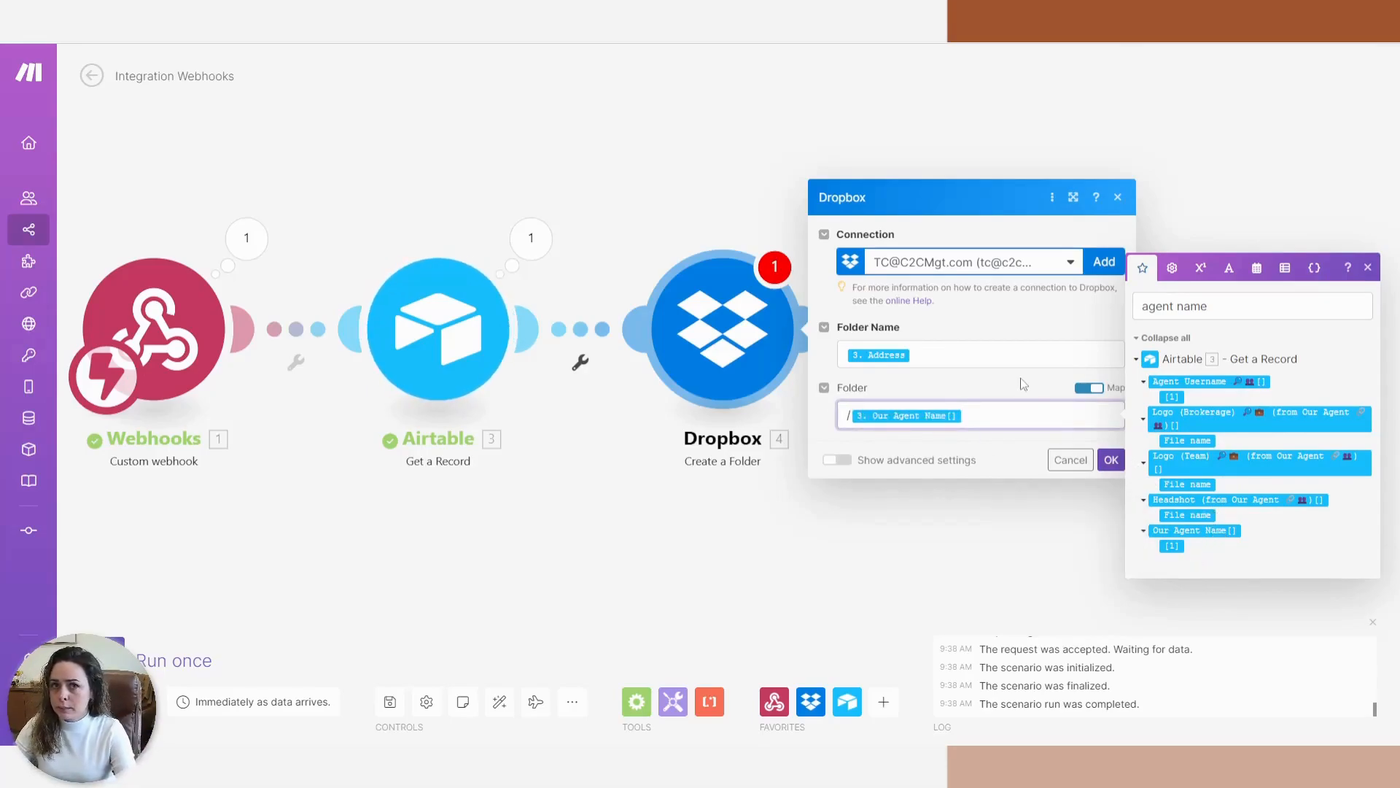
{"action": "left_click", "coordinate": [1113, 467]}
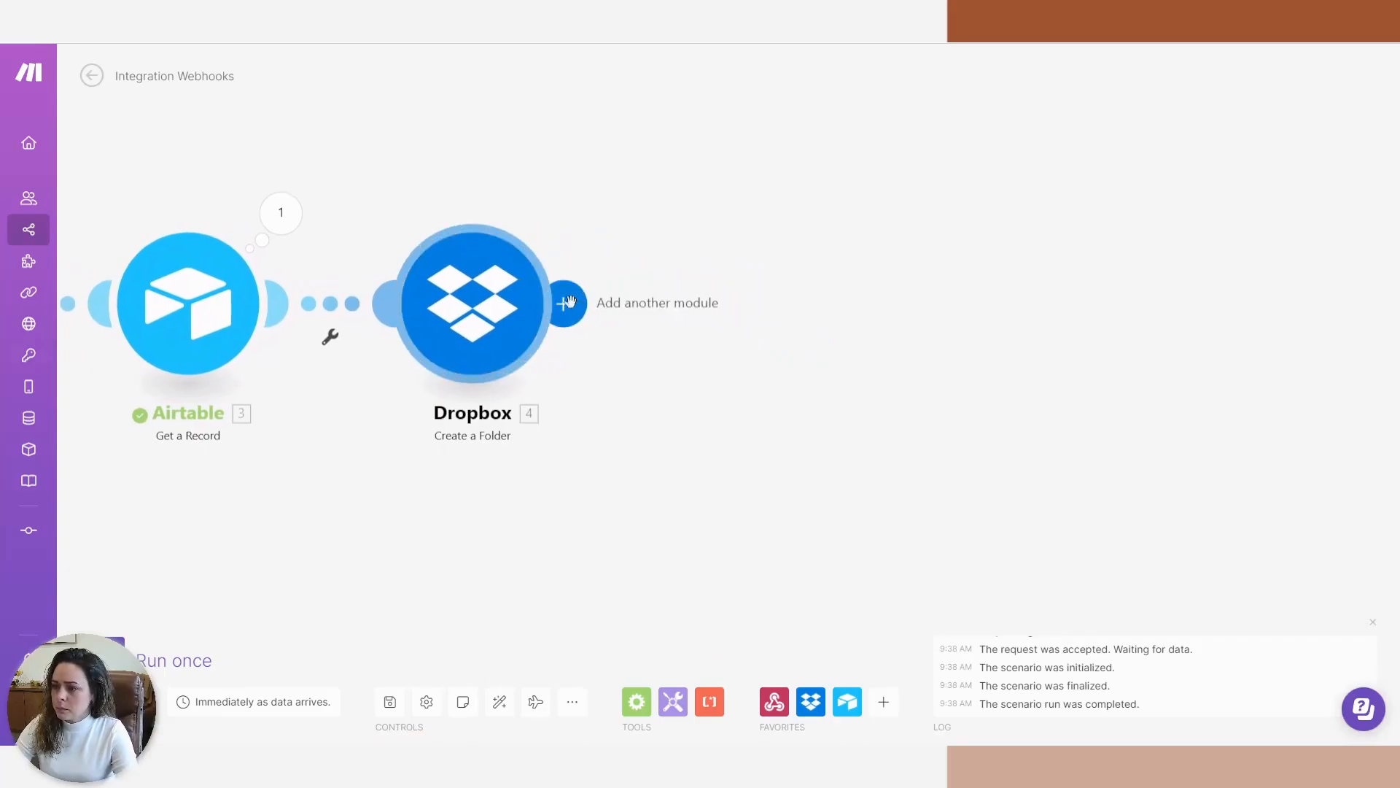
Add a Dropbox Create/Update a Share Link for the folder's Path display with Viewer access.
{"action": "left_click", "coordinate": [568, 302]}
{"action": "left_click", "coordinate": [924, 272]}
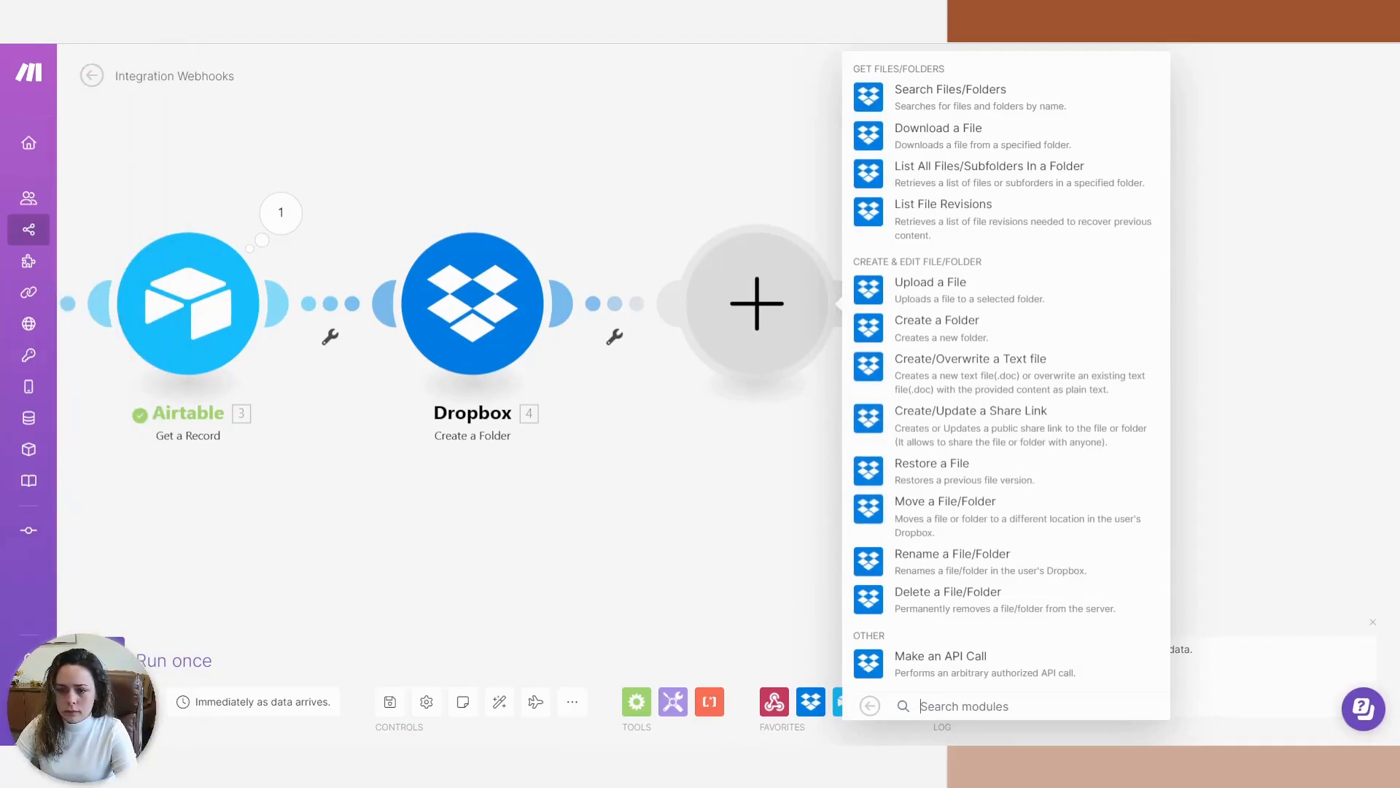
{"action": "left_click", "coordinate": [964, 431]}
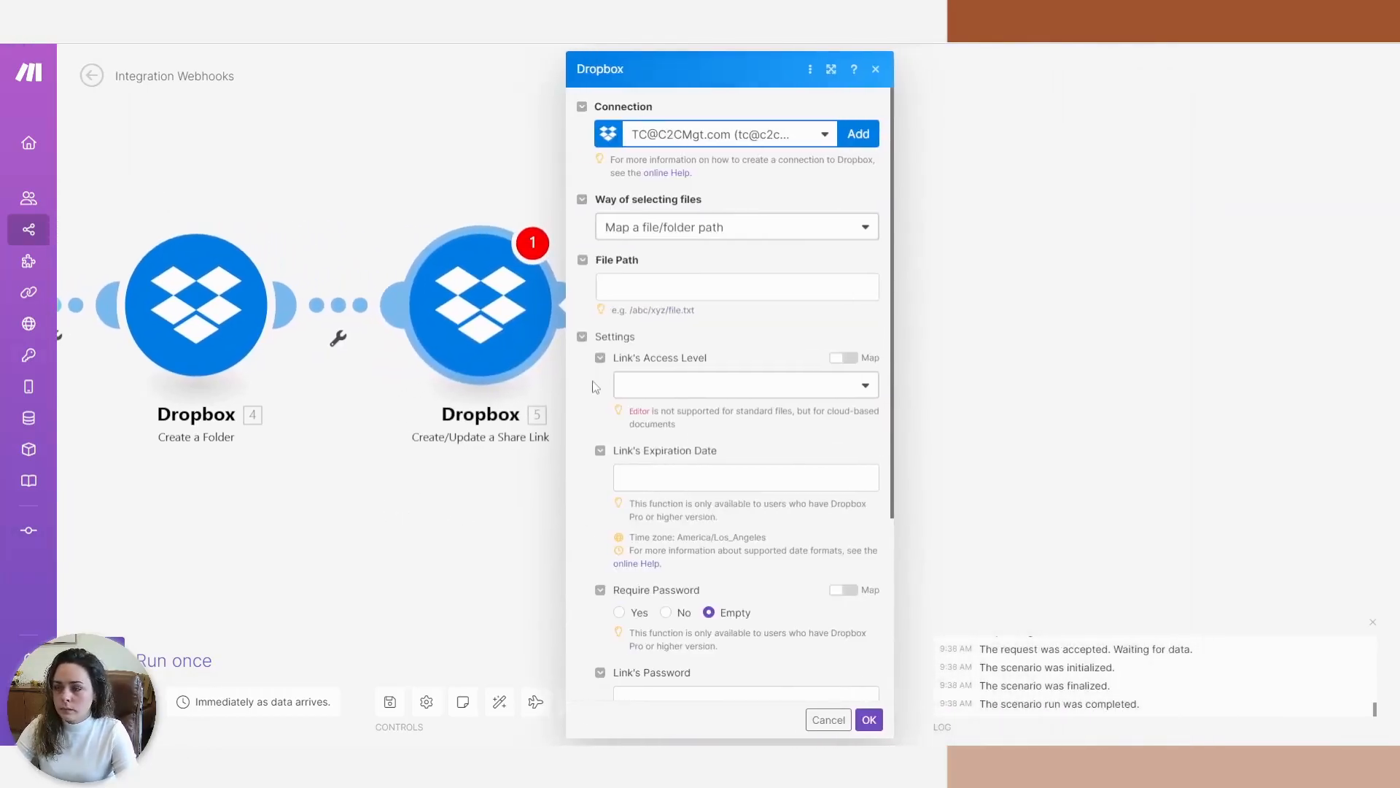
{"action": "left_click", "coordinate": [668, 288]}
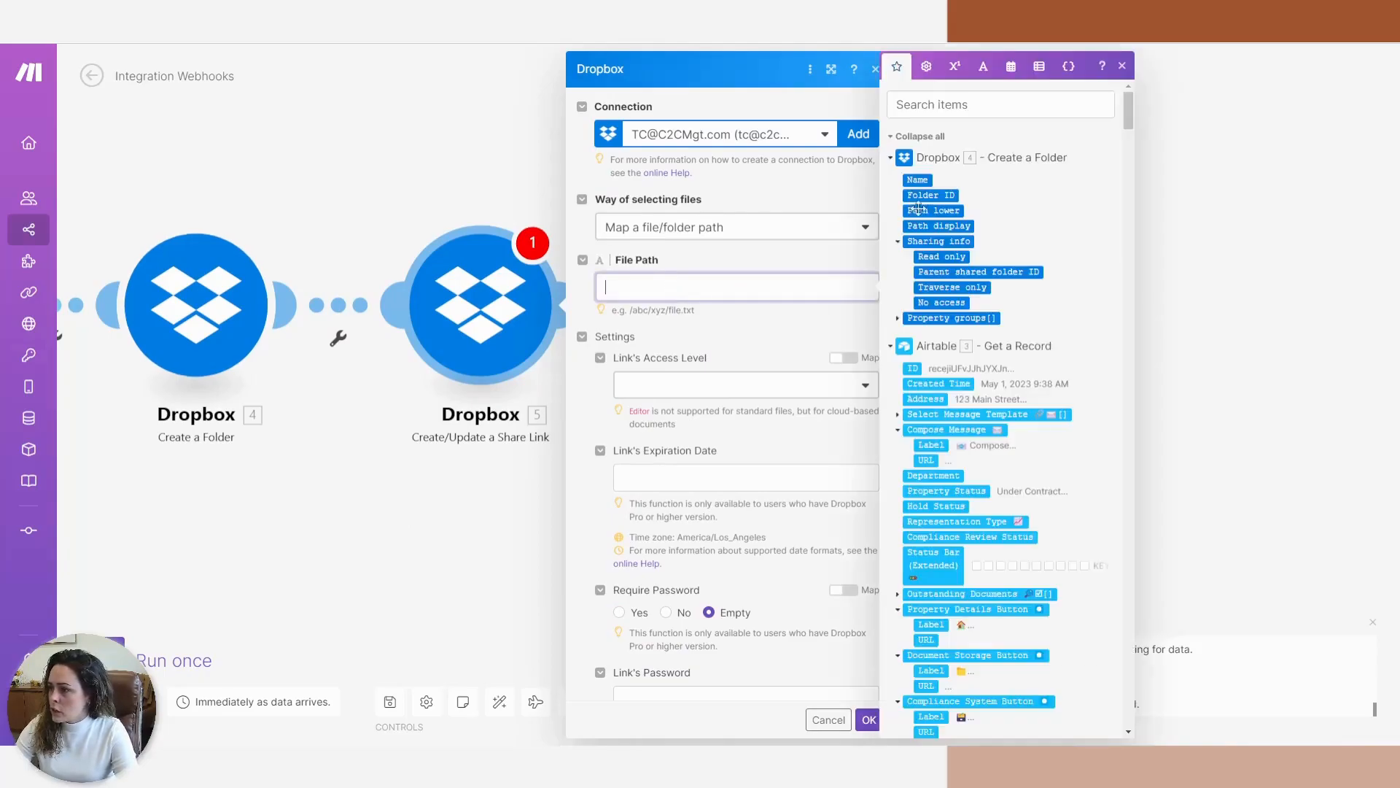
{"action": "left_click", "coordinate": [931, 225]}
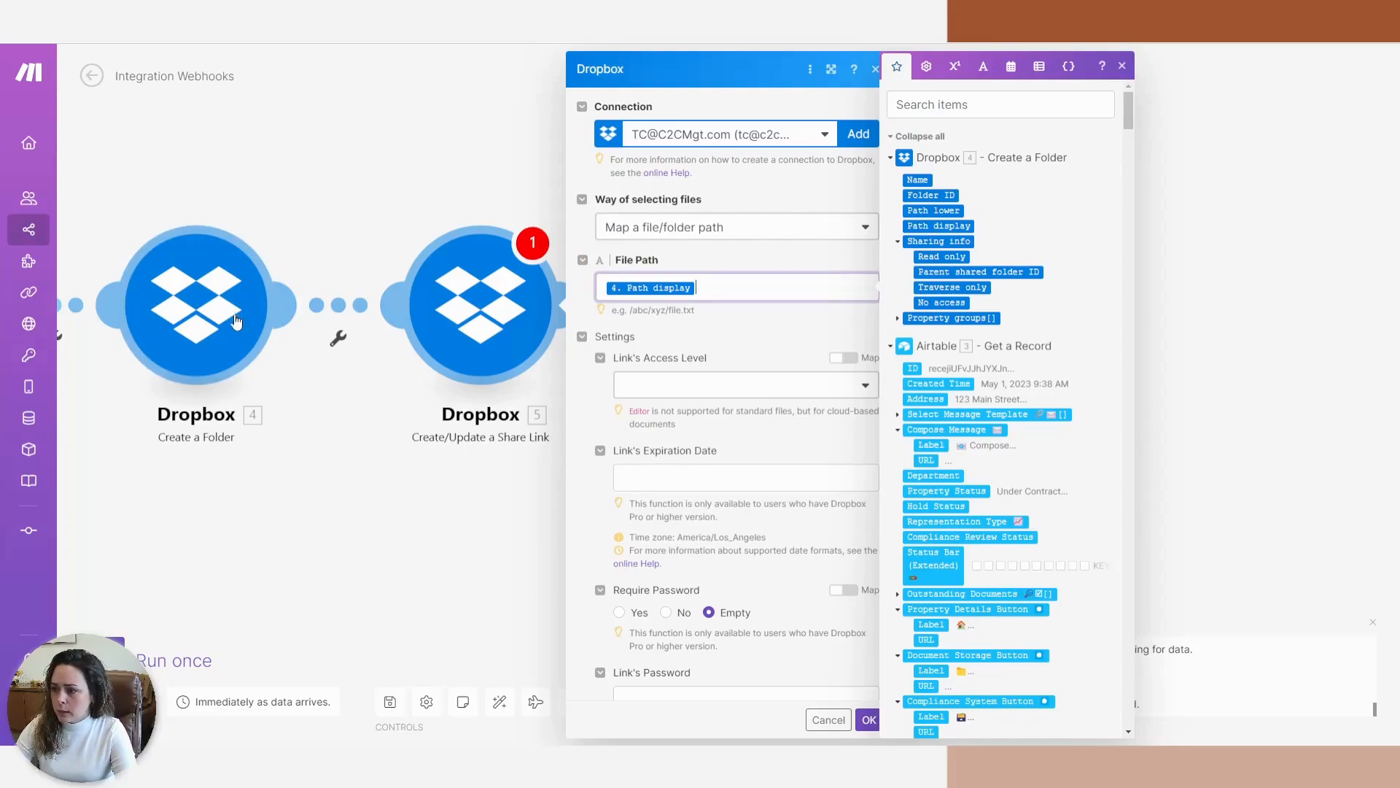
{"action": "left_click", "coordinate": [743, 384]}
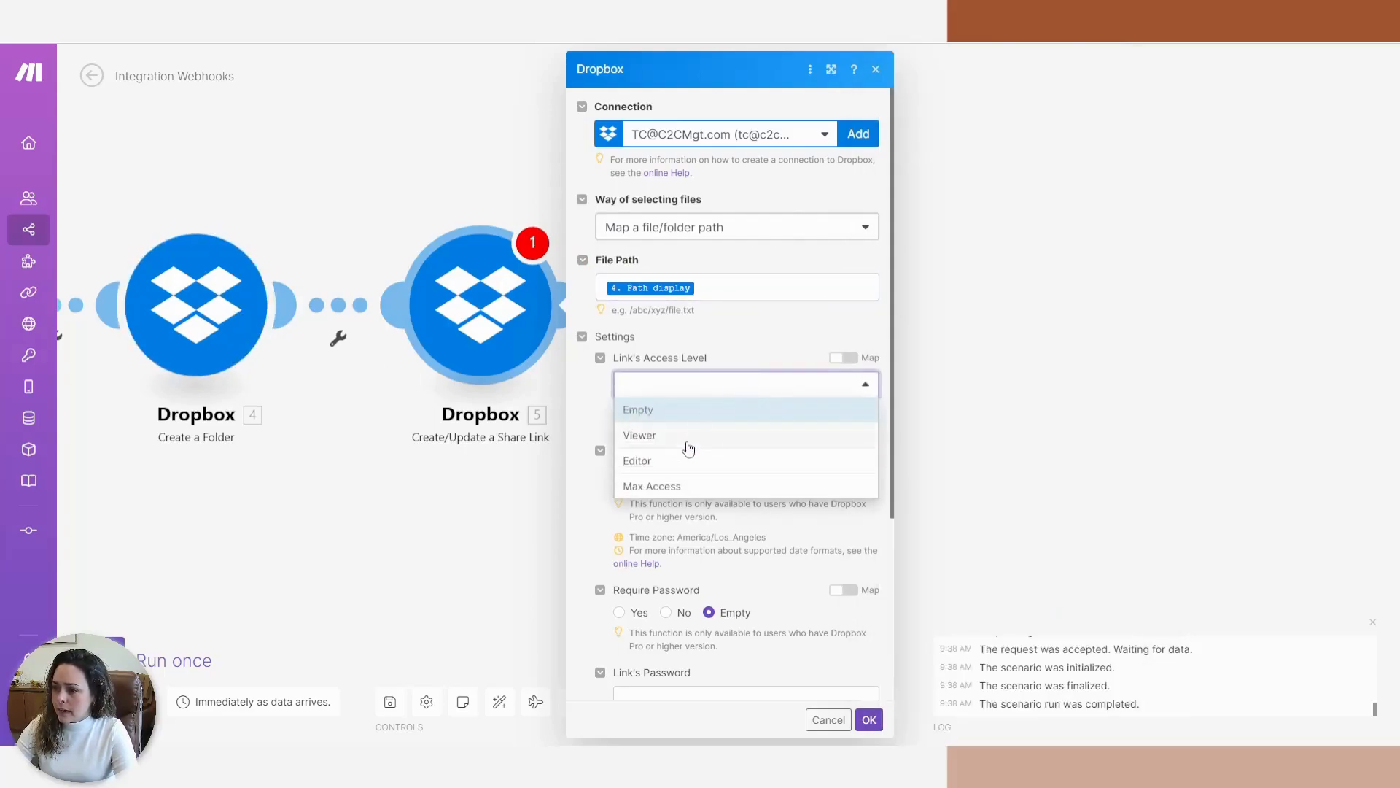
{"action": "left_click", "coordinate": [656, 436]}
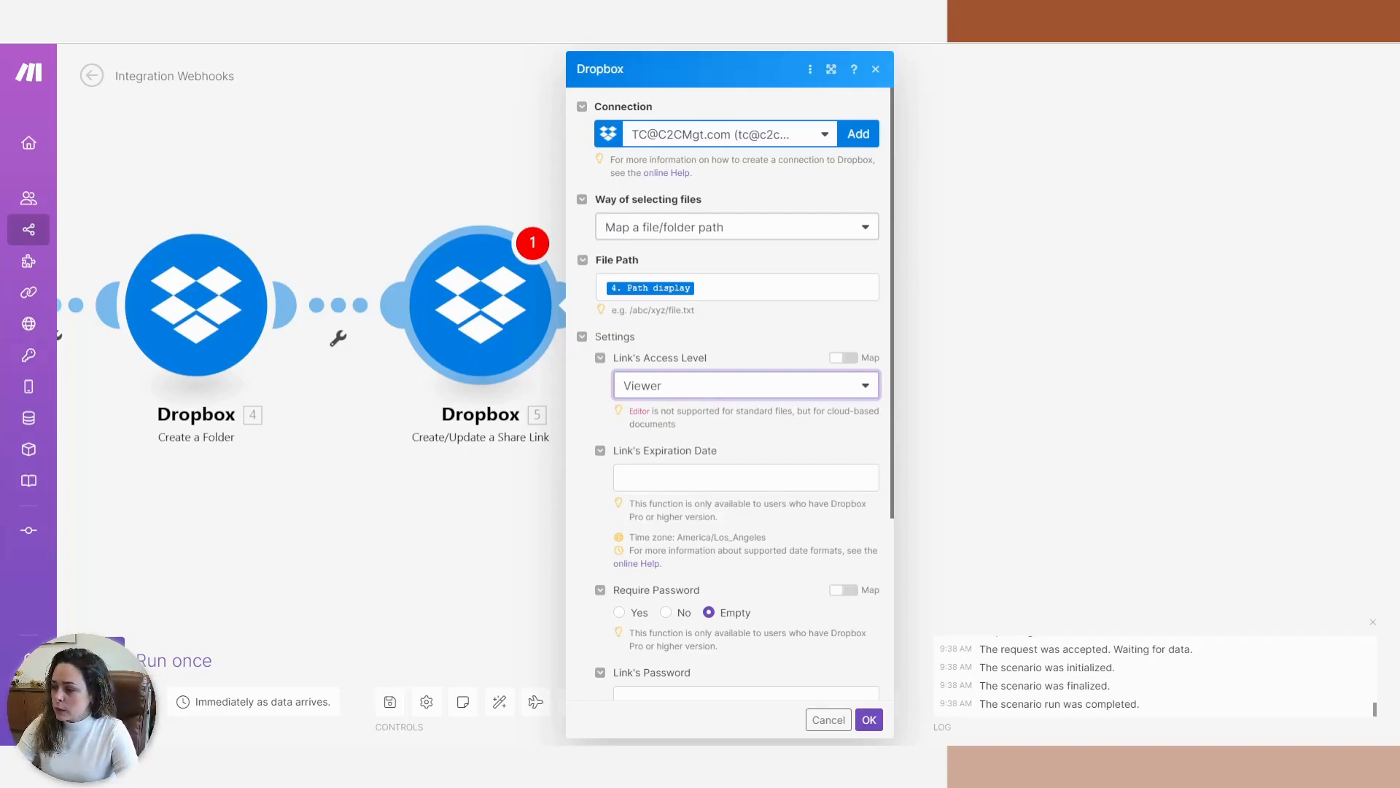
{"action": "scroll", "coordinate": [777, 188], "scroll_direction": "down", "scroll_amount": 4}
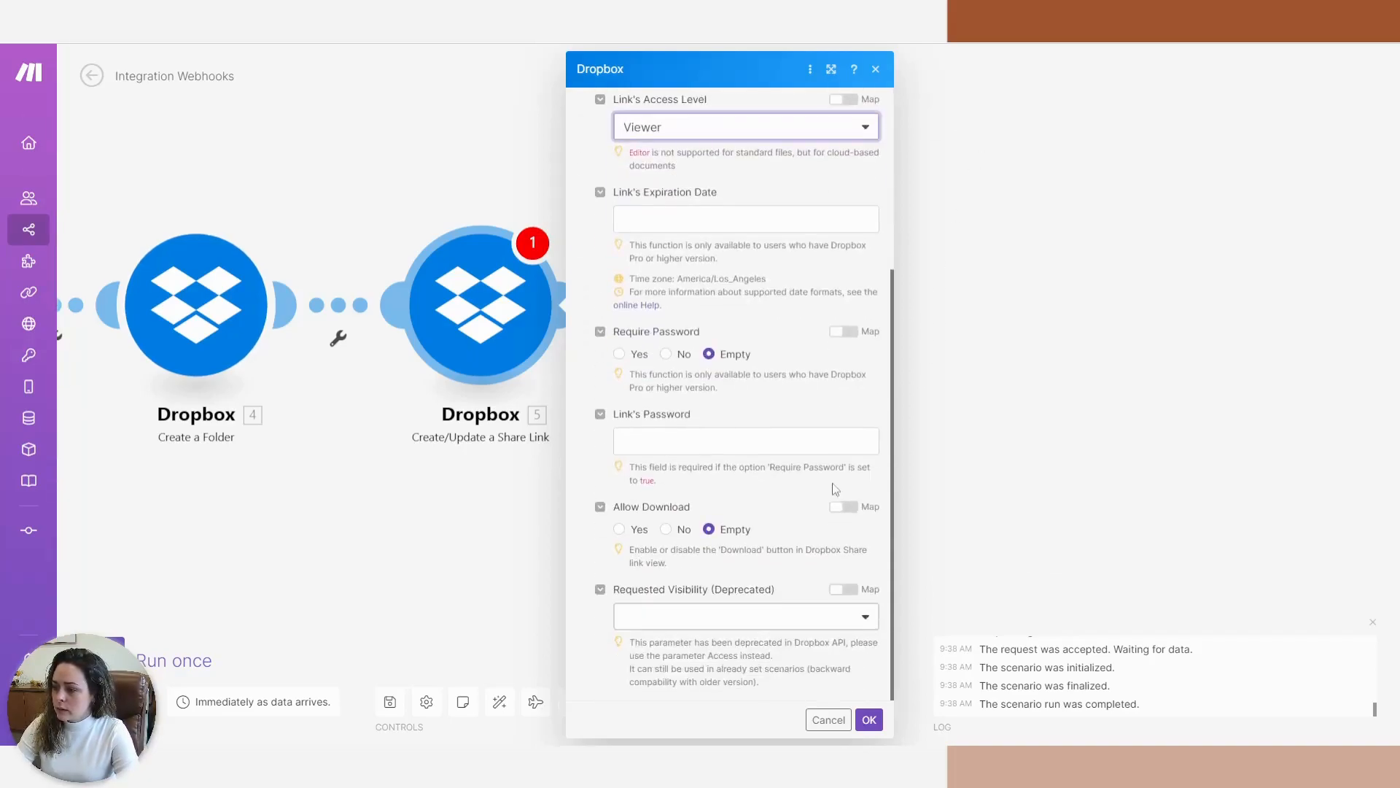
{"action": "left_click", "coordinate": [869, 719]}
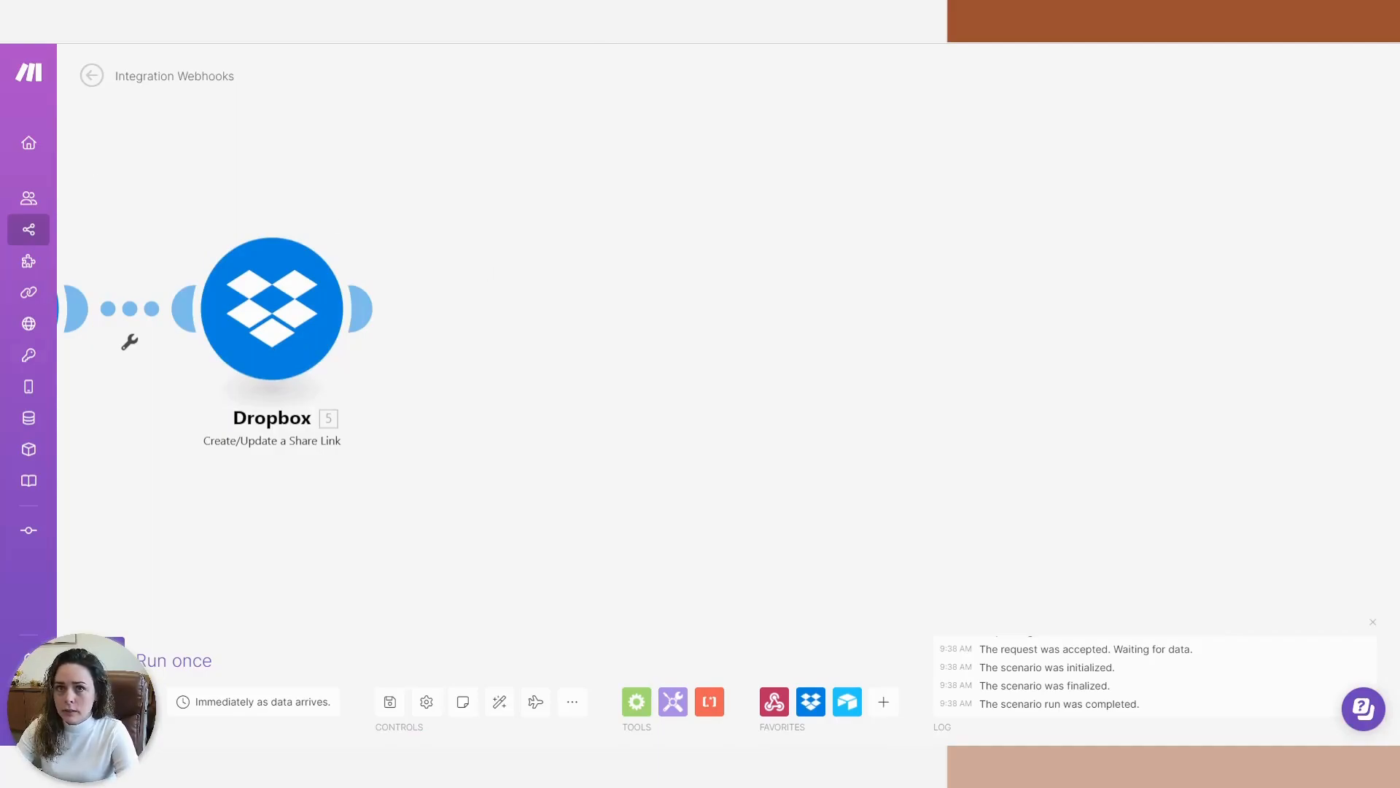
Add an Airtable Update a Record module using the demo account and the Properties table.
{"action": "left_click", "coordinate": [363, 307]}
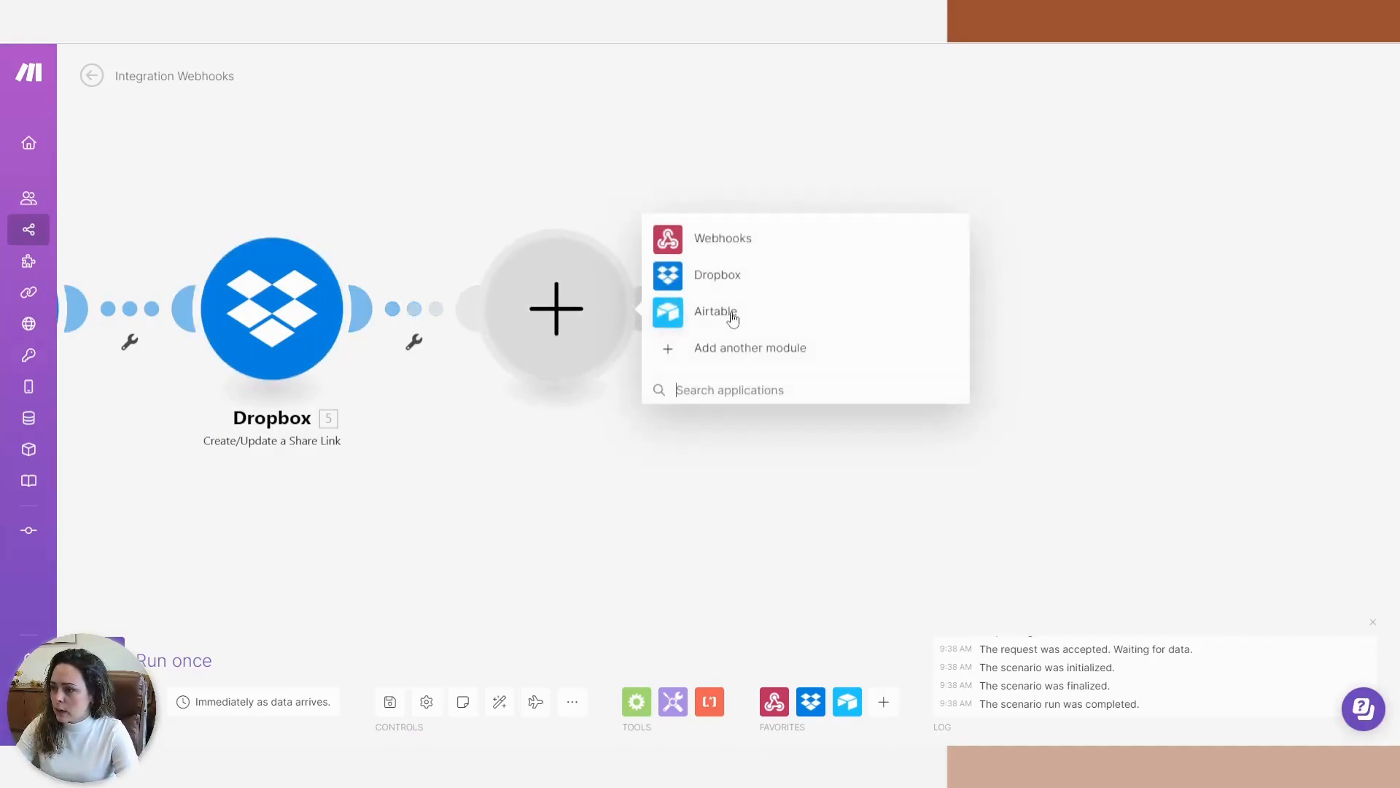
{"action": "left_click", "coordinate": [675, 314]}
{"action": "left_click", "coordinate": [740, 290]}
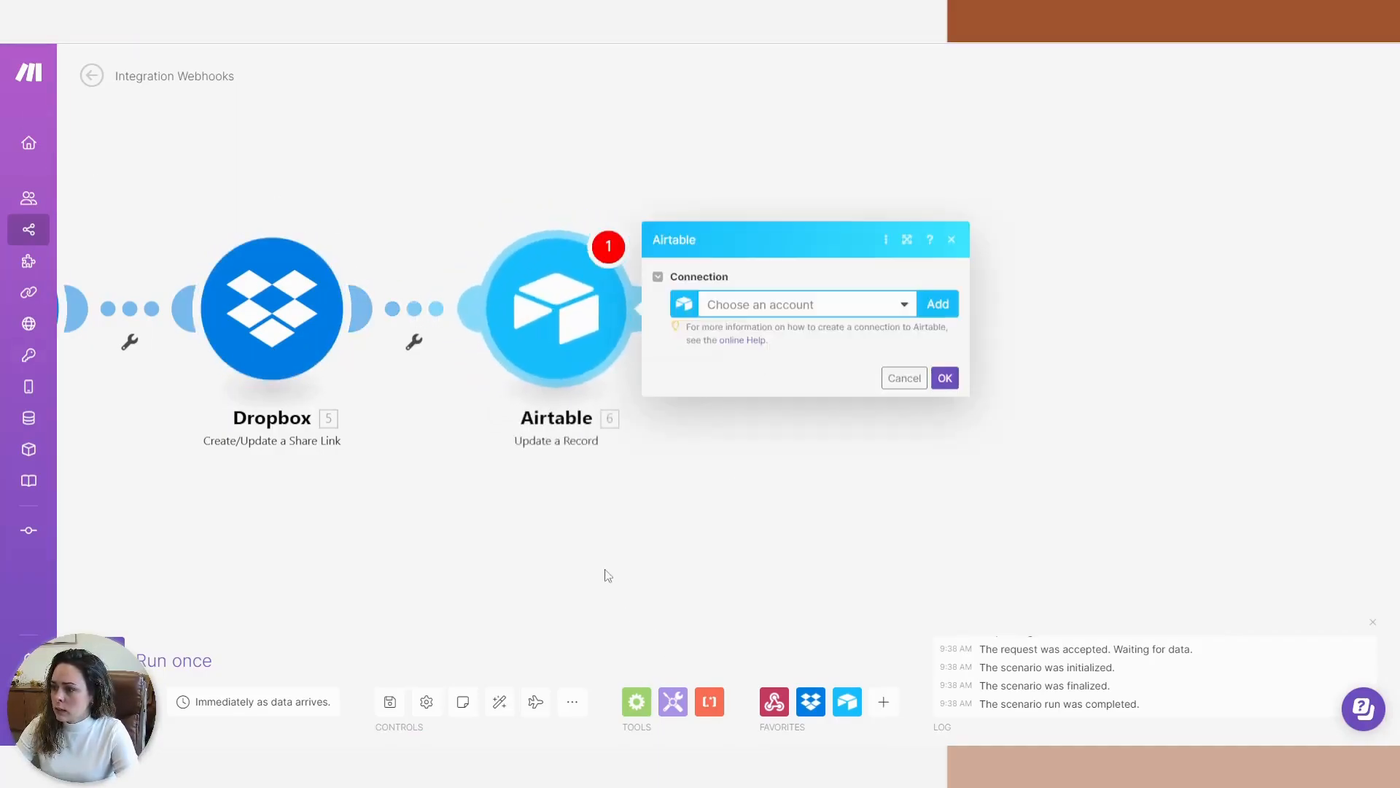
{"action": "left_click", "coordinate": [974, 315]}
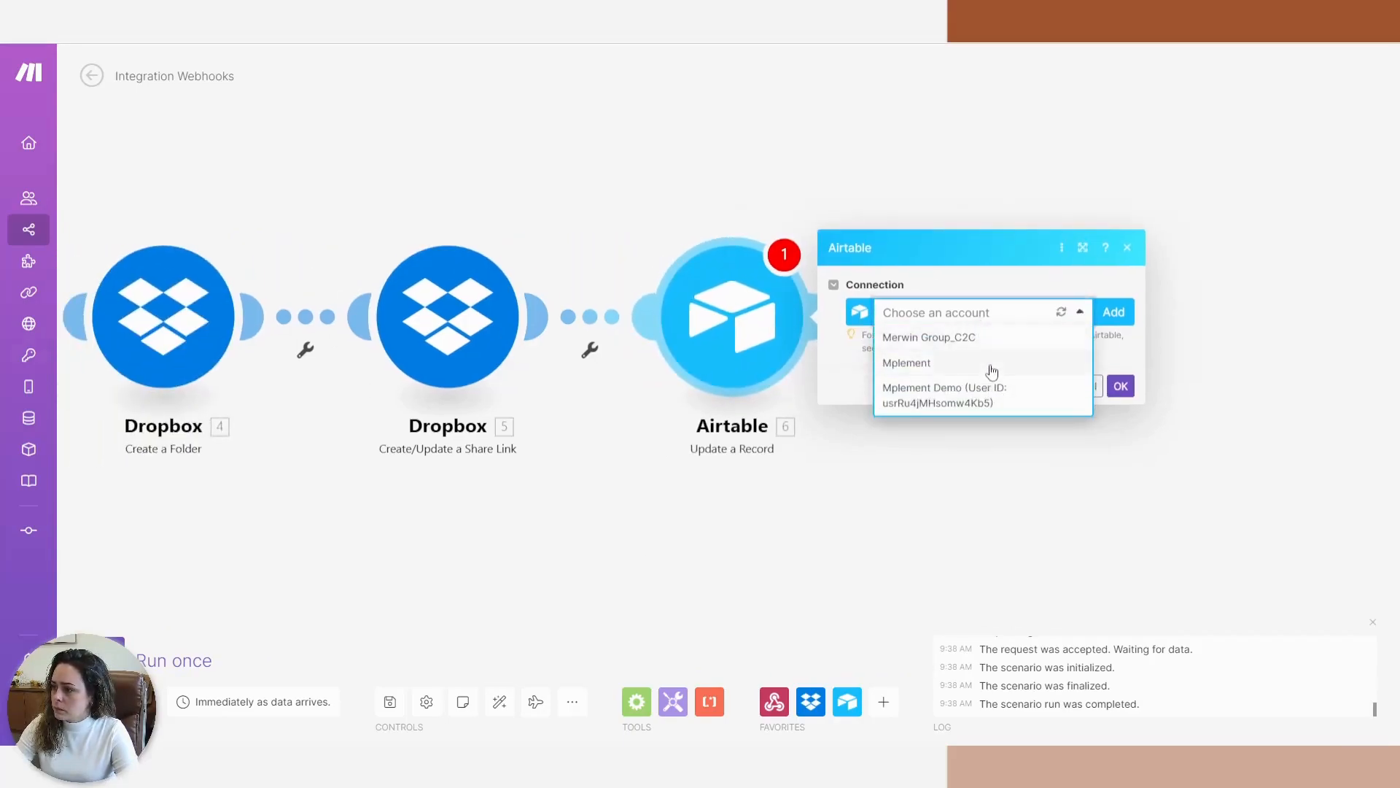
{"action": "left_click", "coordinate": [997, 399]}
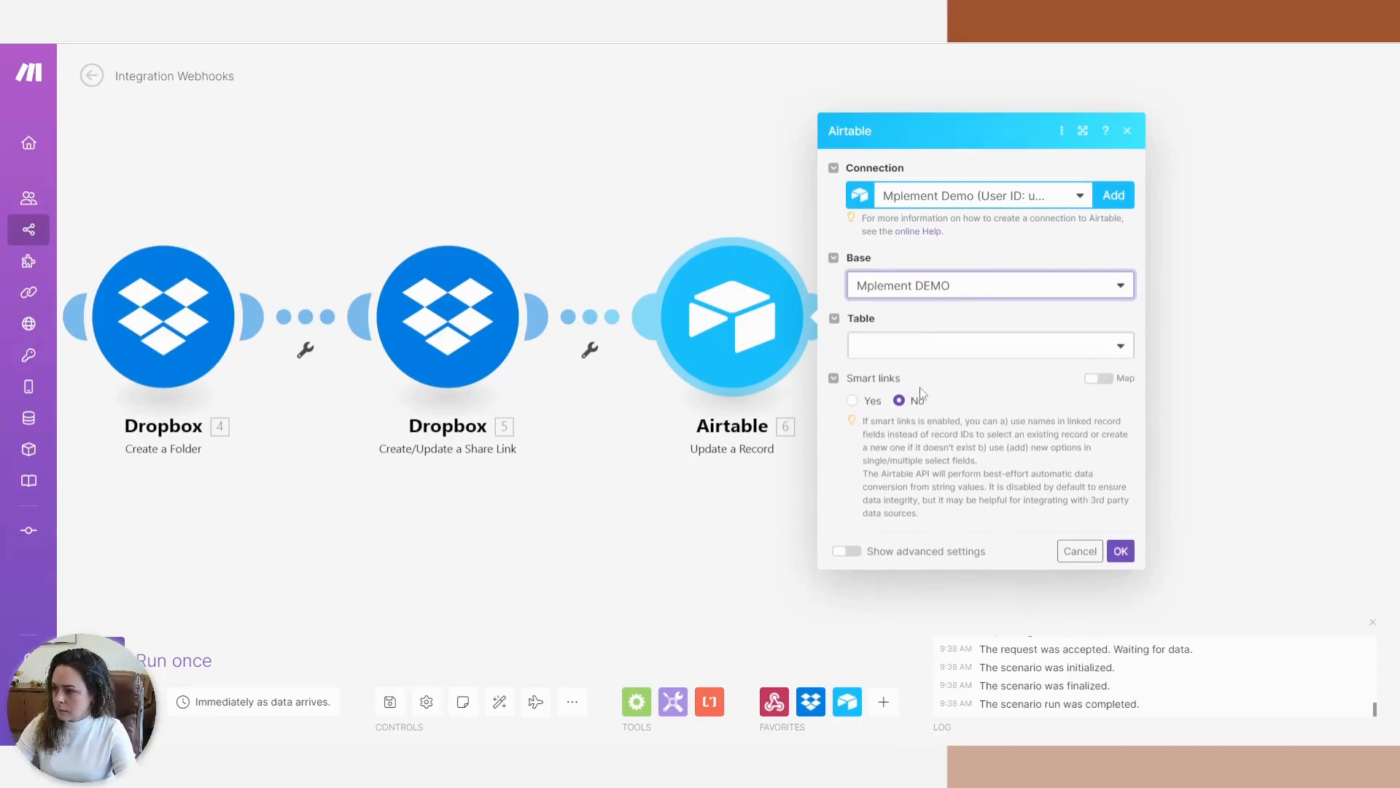
{"action": "left_click", "coordinate": [907, 328]}
{"action": "left_click", "coordinate": [905, 349]}
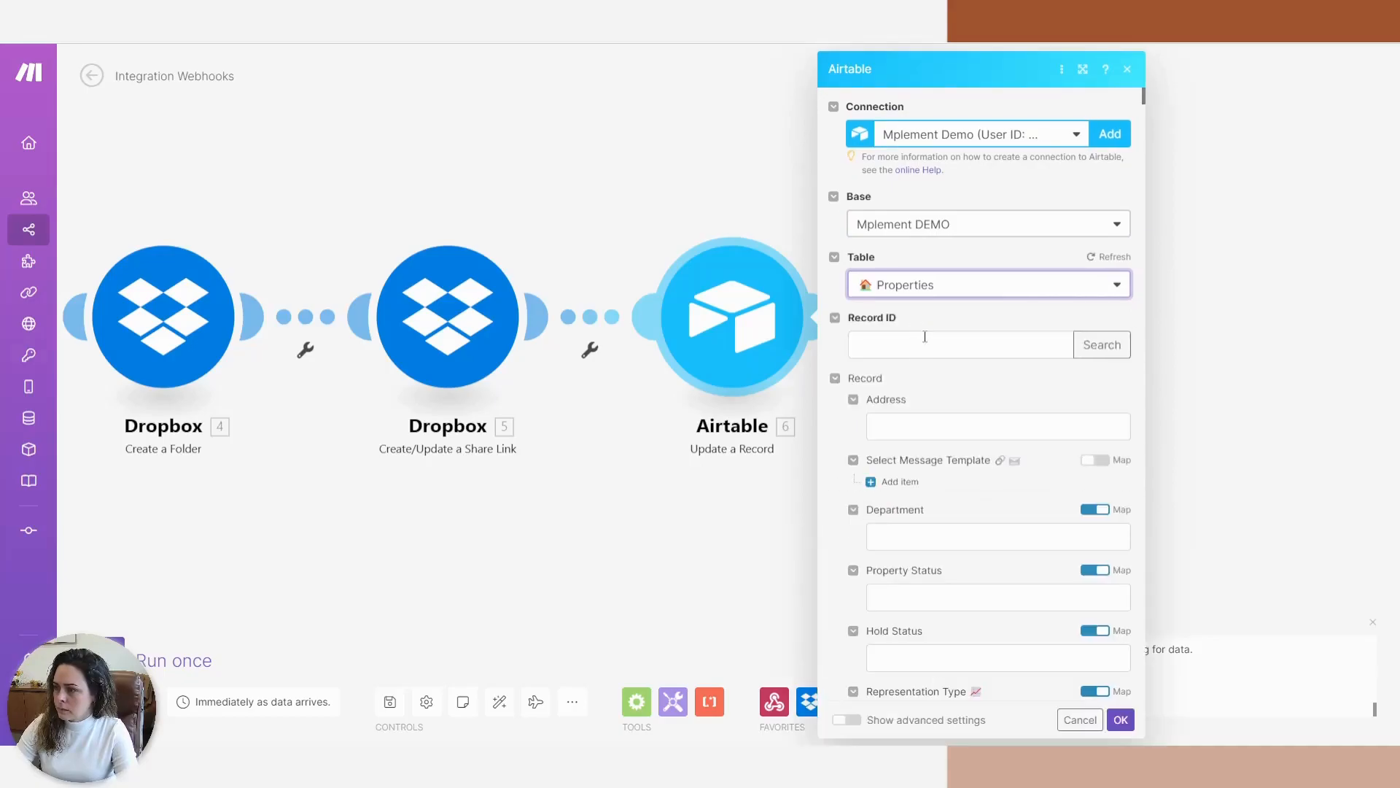
Map Record ID to the fetched record's 3. ID.
{"action": "left_click", "coordinate": [933, 347]}
{"action": "scroll", "coordinate": [1196, 361], "scroll_direction": "down", "scroll_amount": 5}
{"action": "scroll", "coordinate": [1192, 357], "scroll_direction": "down", "scroll_amount": 3}
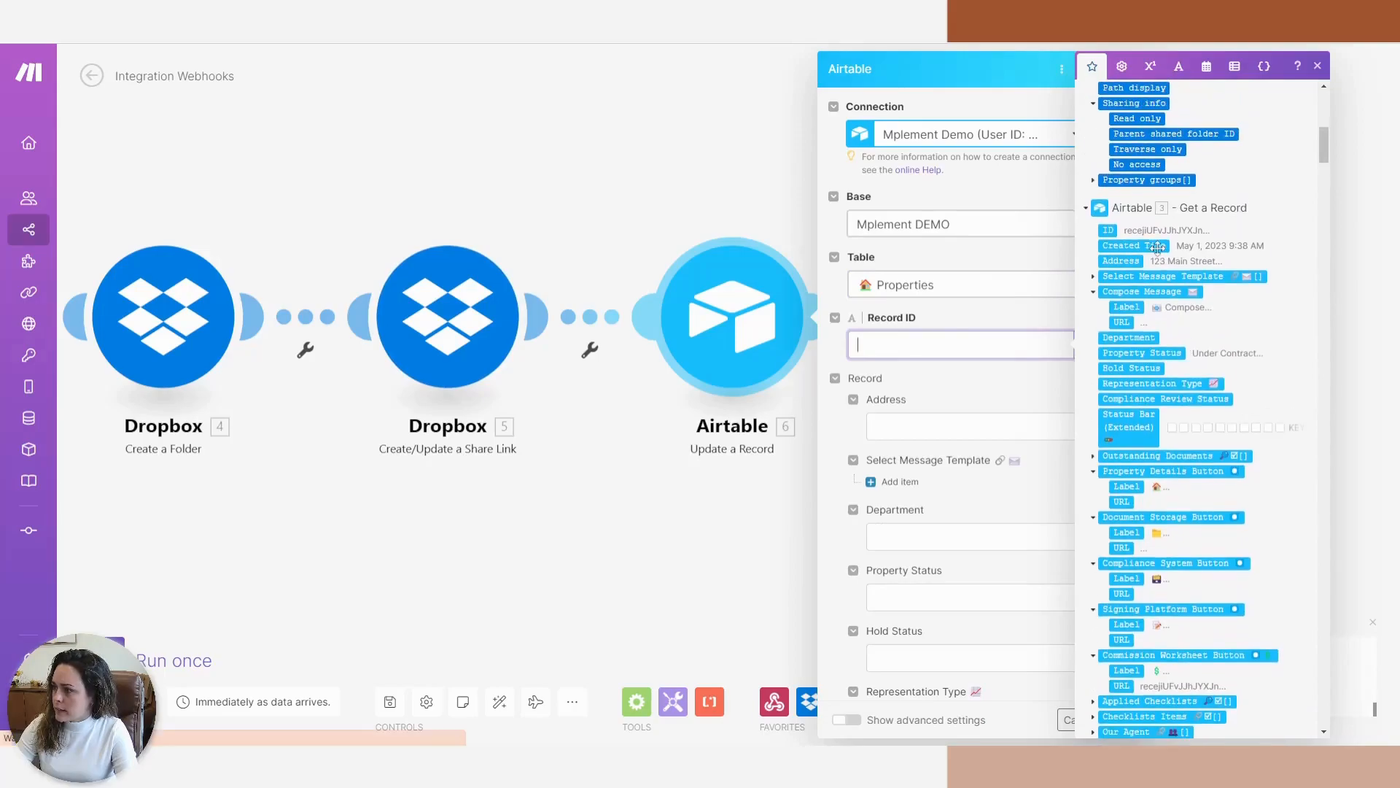
{"action": "left_click", "coordinate": [1107, 231]}
{"action": "left_click", "coordinate": [973, 394]}
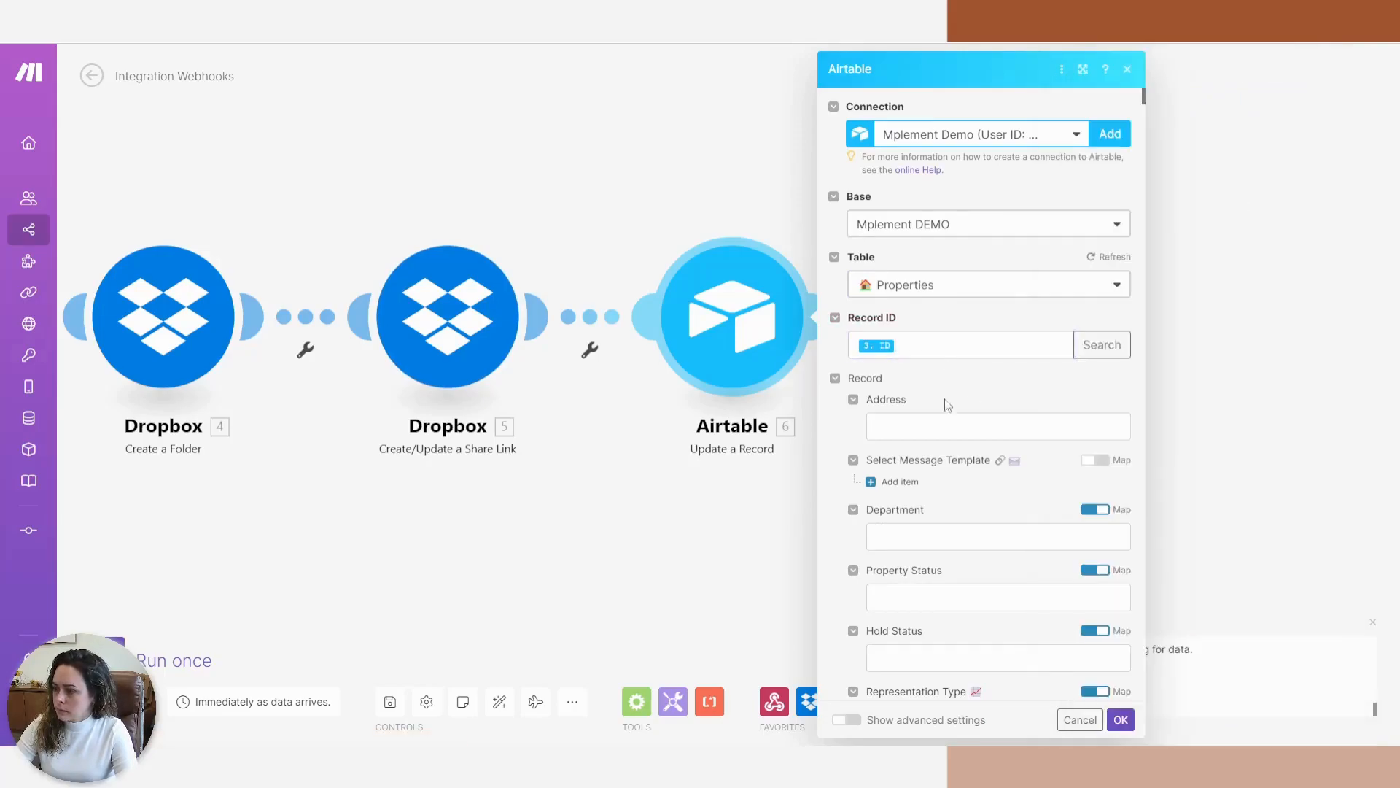
Map Document Storage URL to the Dropbox share link's 5. URL and confirm.
{"action": "key", "text": "ctrl+f"}
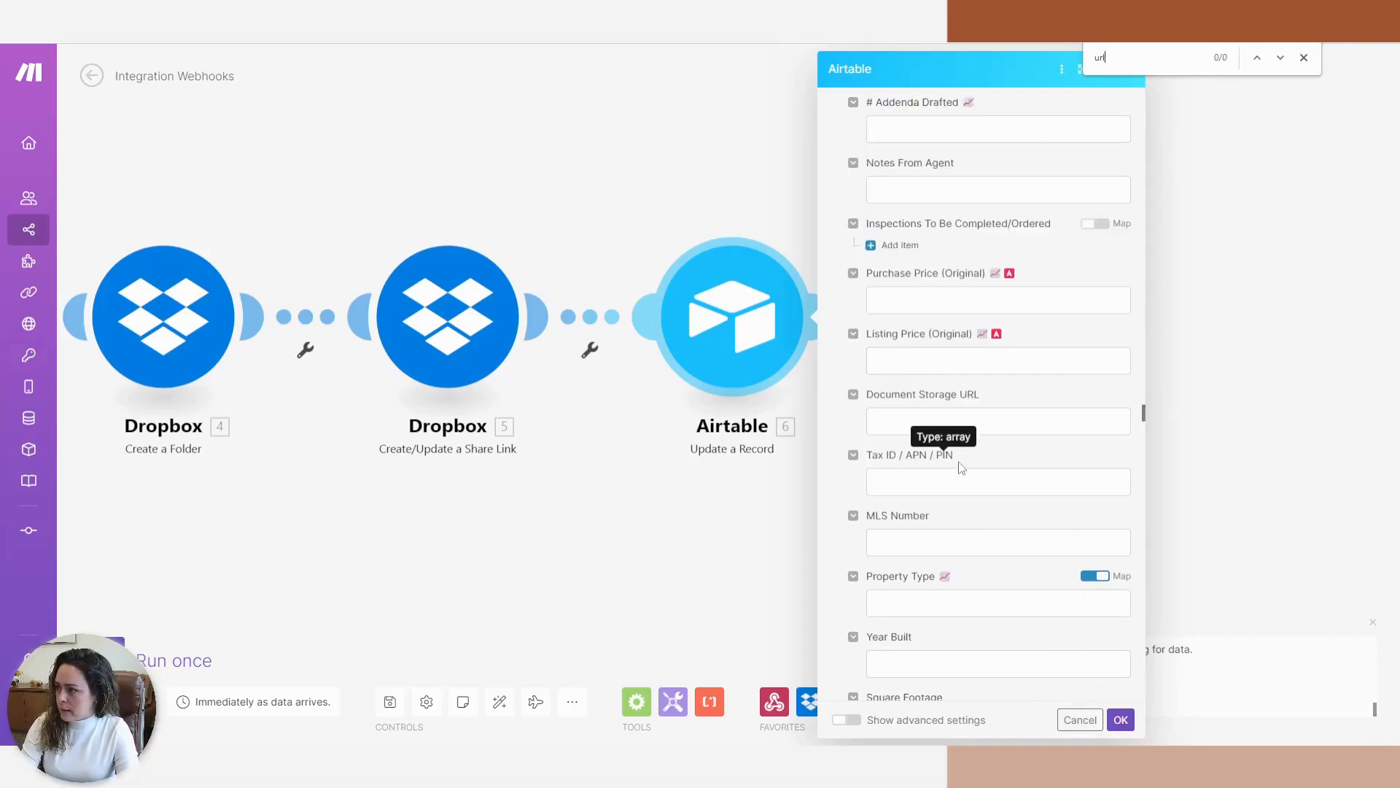
{"action": "key", "text": "Return"}
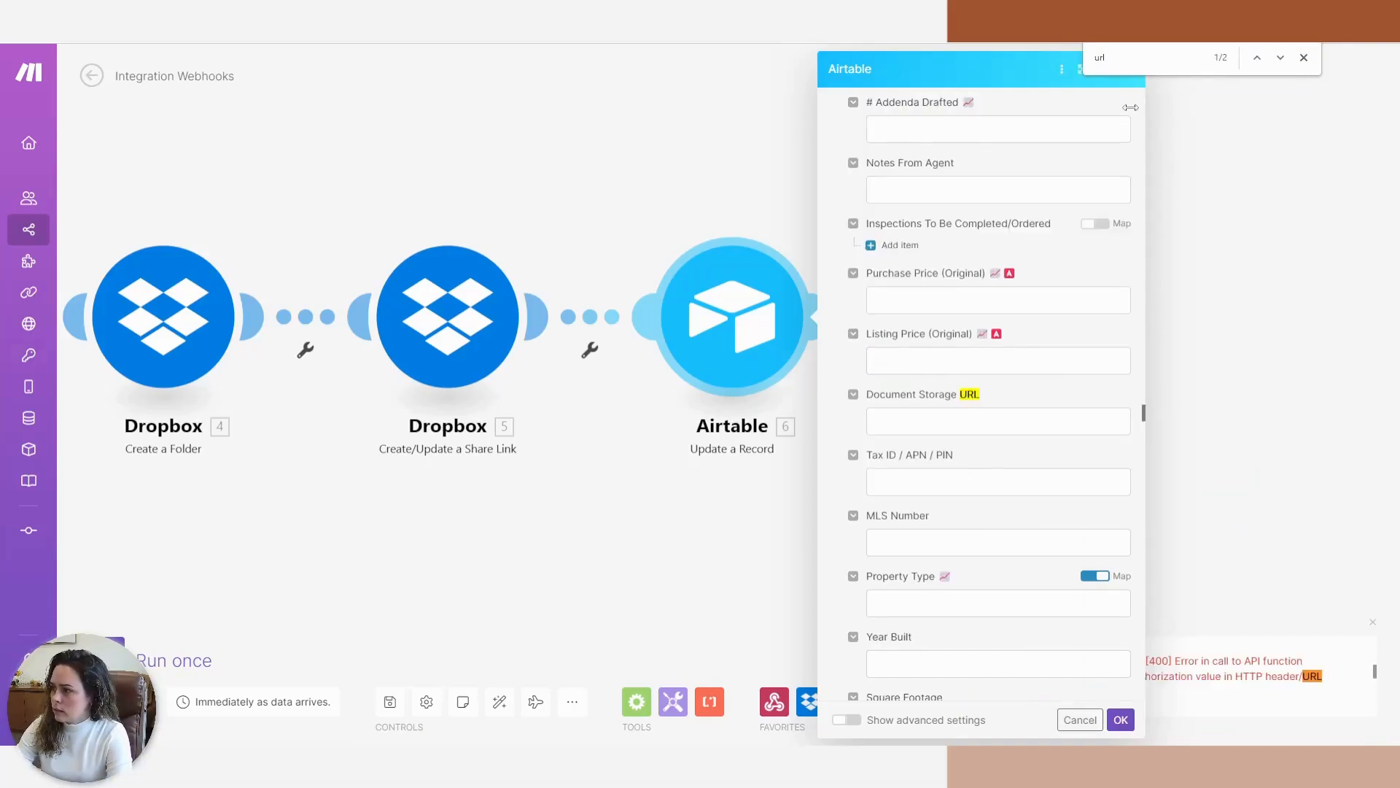
{"action": "left_click", "coordinate": [897, 416]}
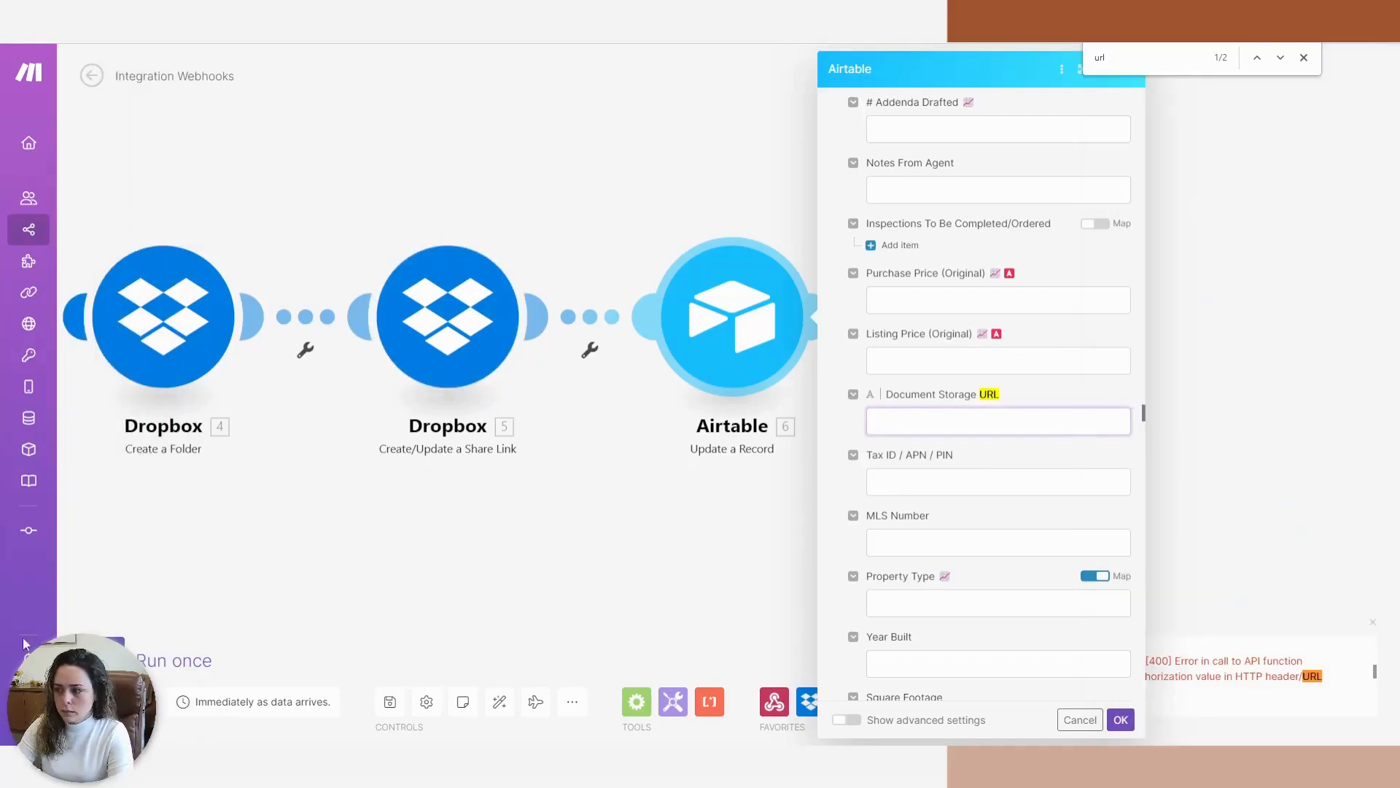
{"action": "left_click", "coordinate": [892, 424]}
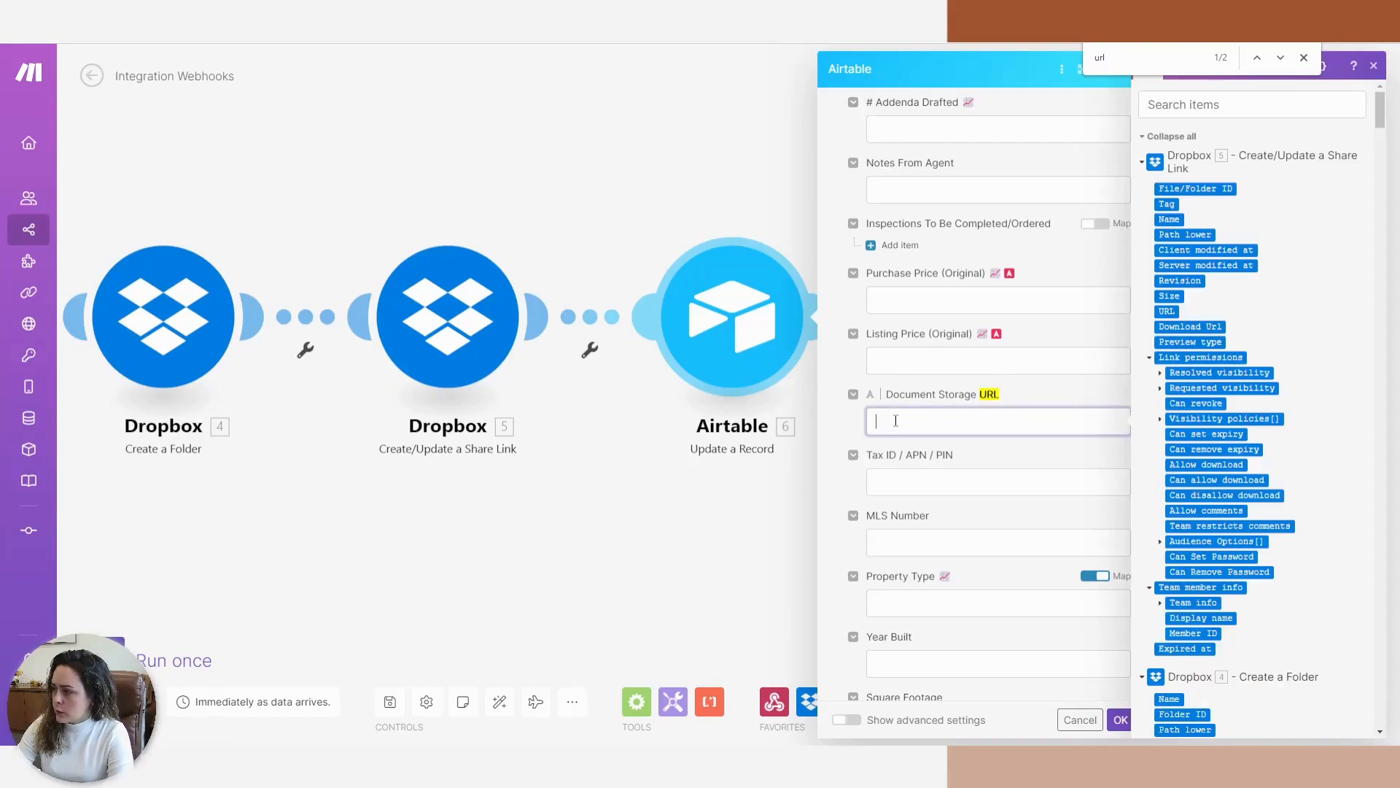
{"action": "left_click", "coordinate": [1304, 57]}
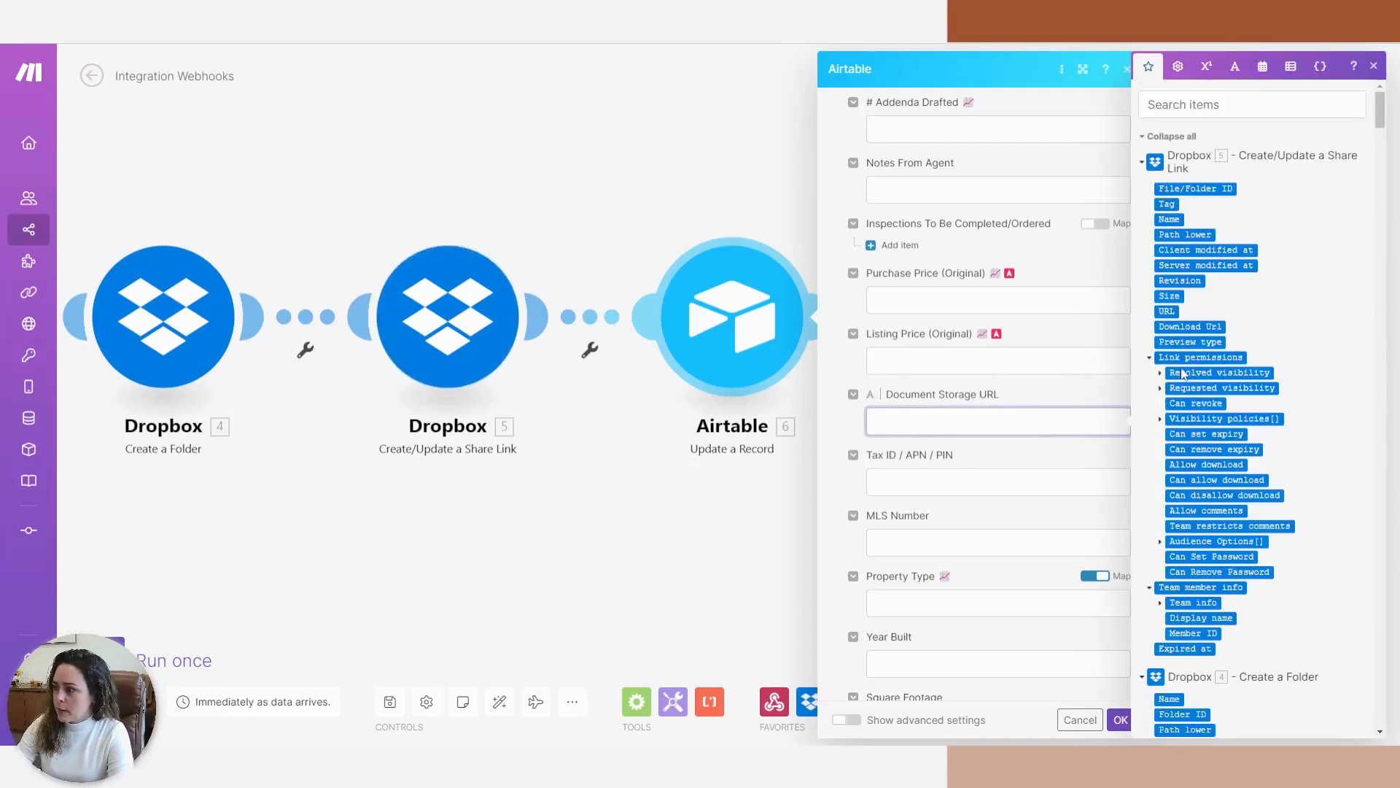
{"action": "left_click", "coordinate": [1166, 310]}
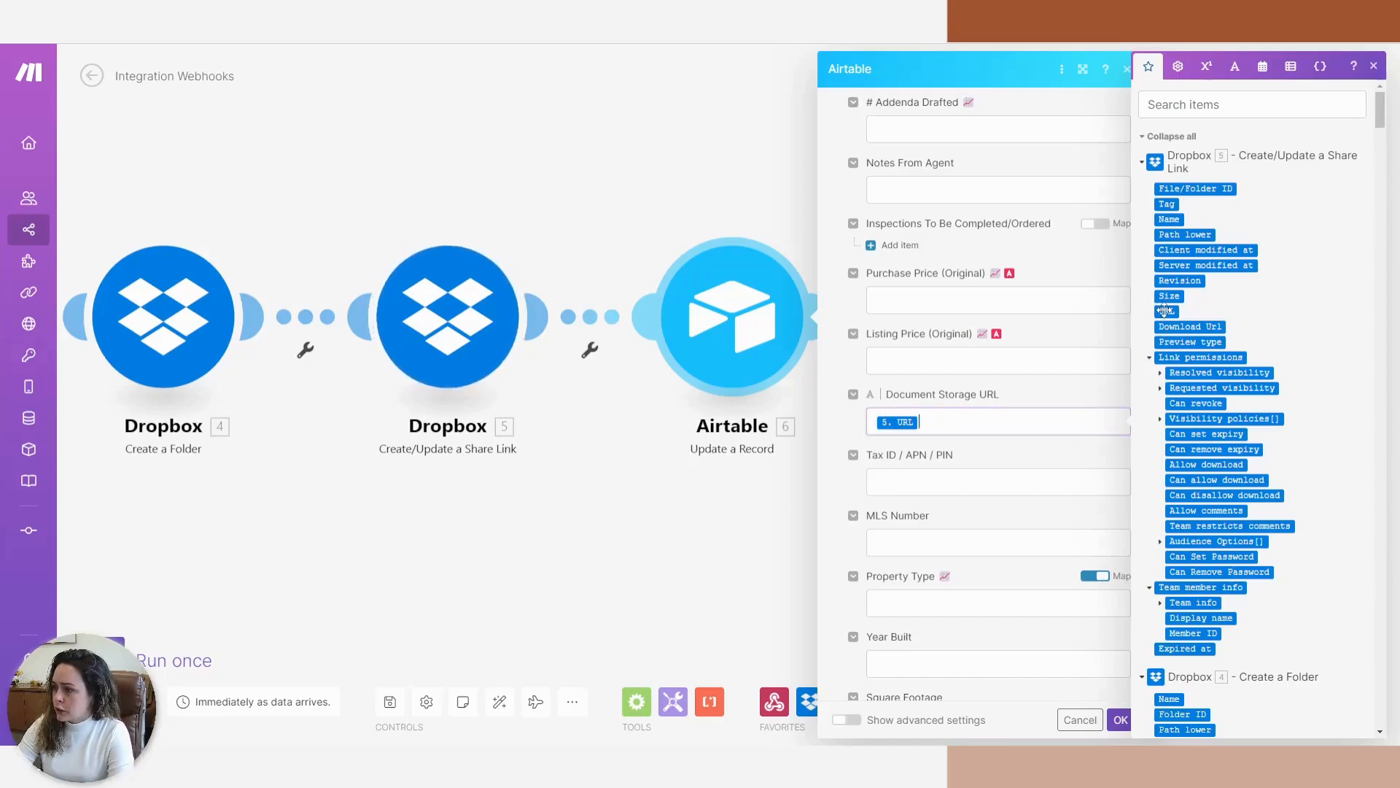
{"action": "left_click", "coordinate": [1127, 722]}
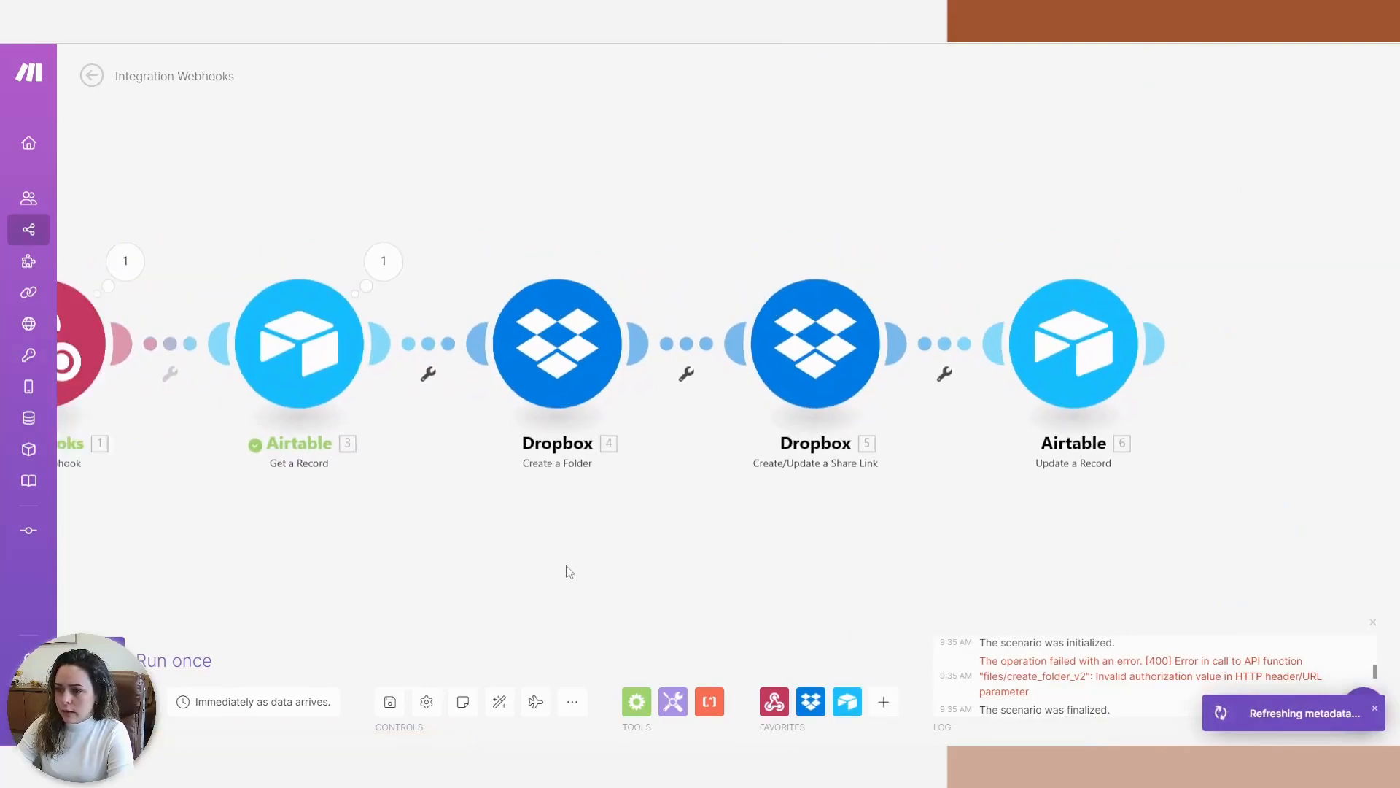
Auto-align the scenario modules, then paste the 123 Main Street property into a new Airtable row.
{"action": "left_click", "coordinate": [500, 701]}
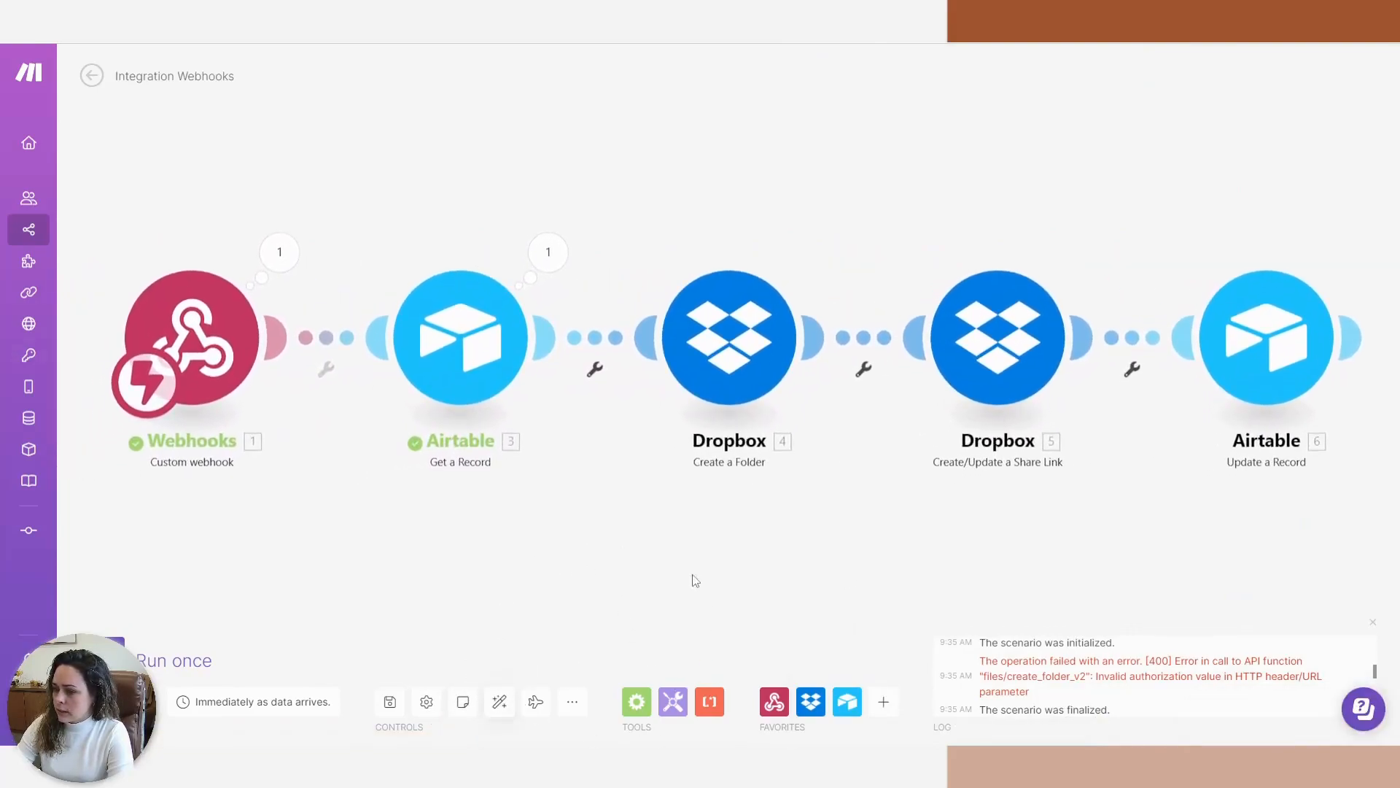
{"action": "left_click", "coordinate": [1373, 622]}
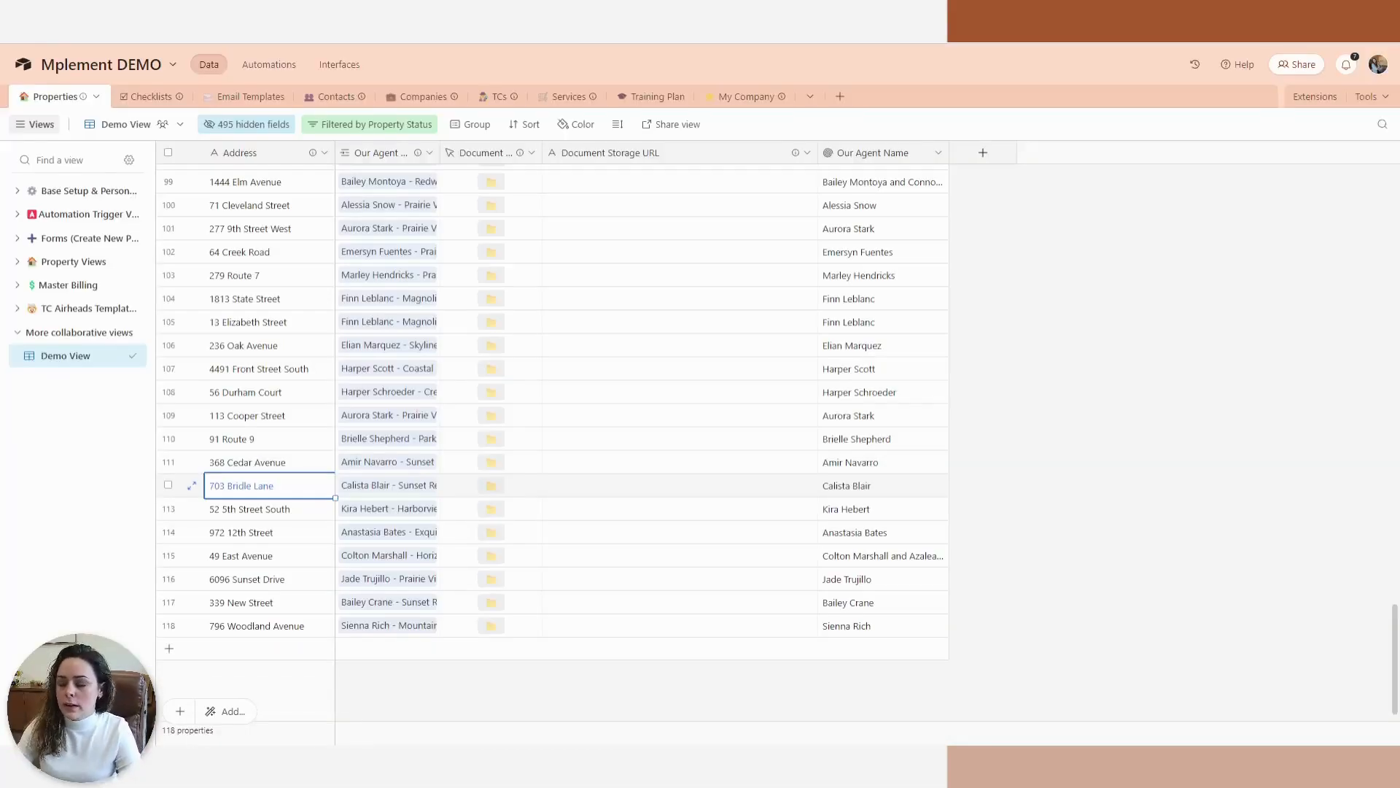
{"action": "left_click_drag", "start_coordinate": [440, 152], "coordinate": [561, 152]}
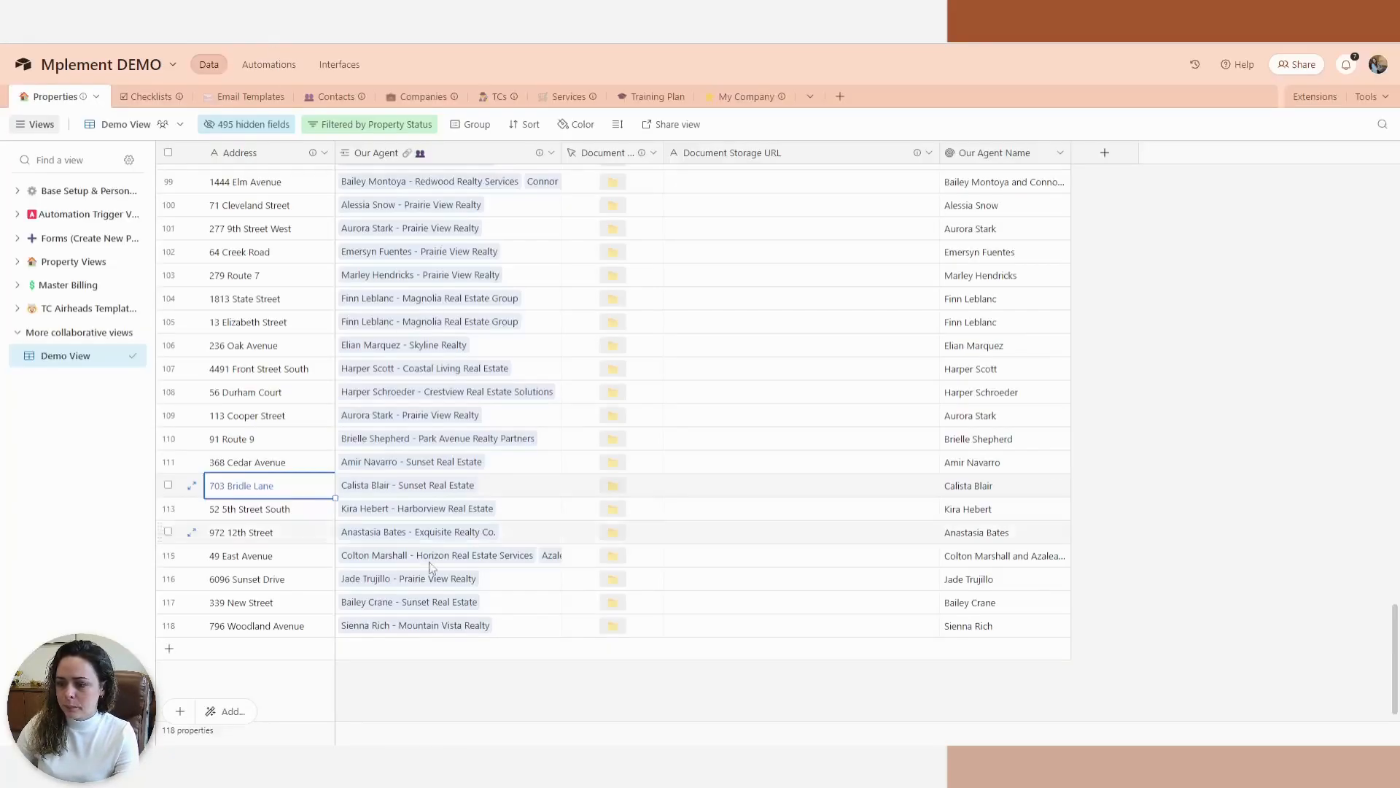
{"action": "left_click", "coordinate": [256, 649]}
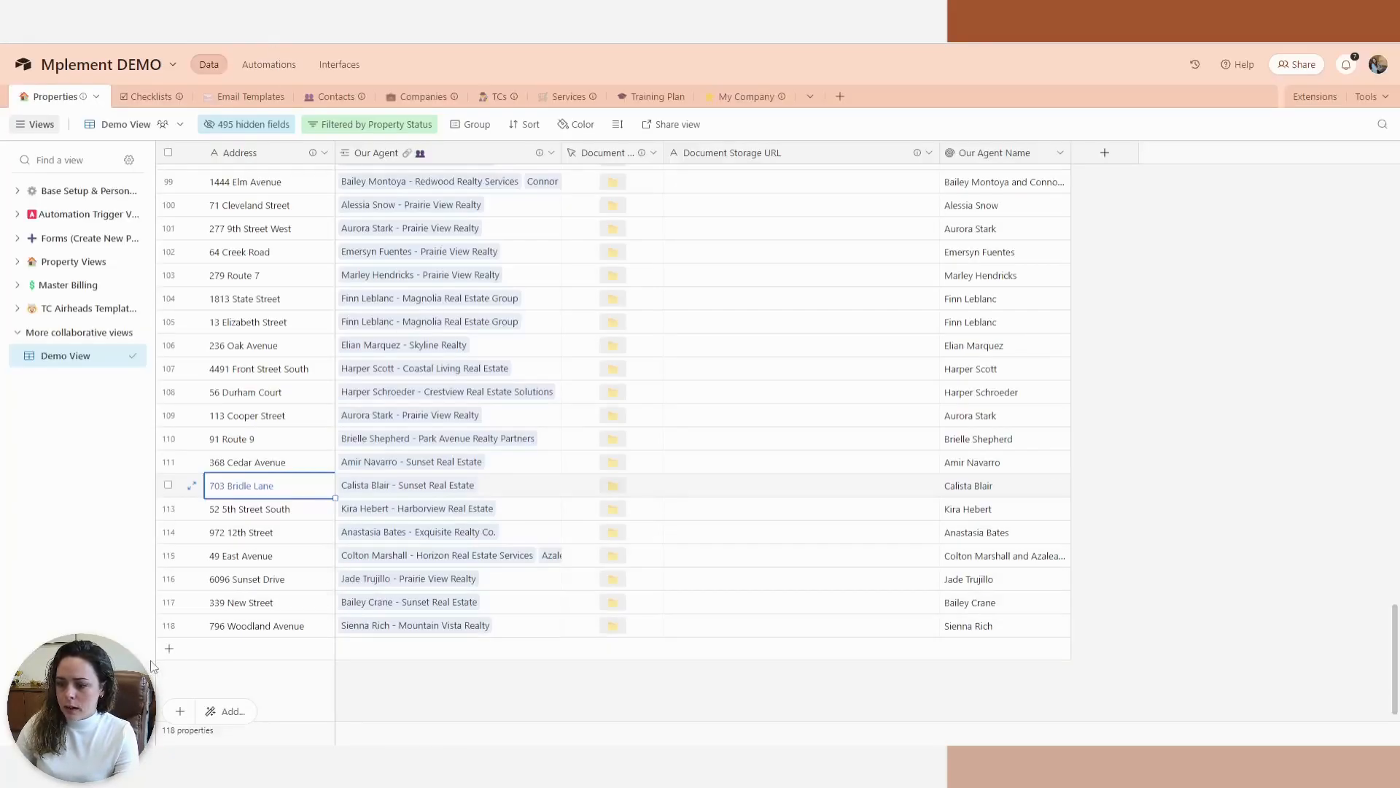
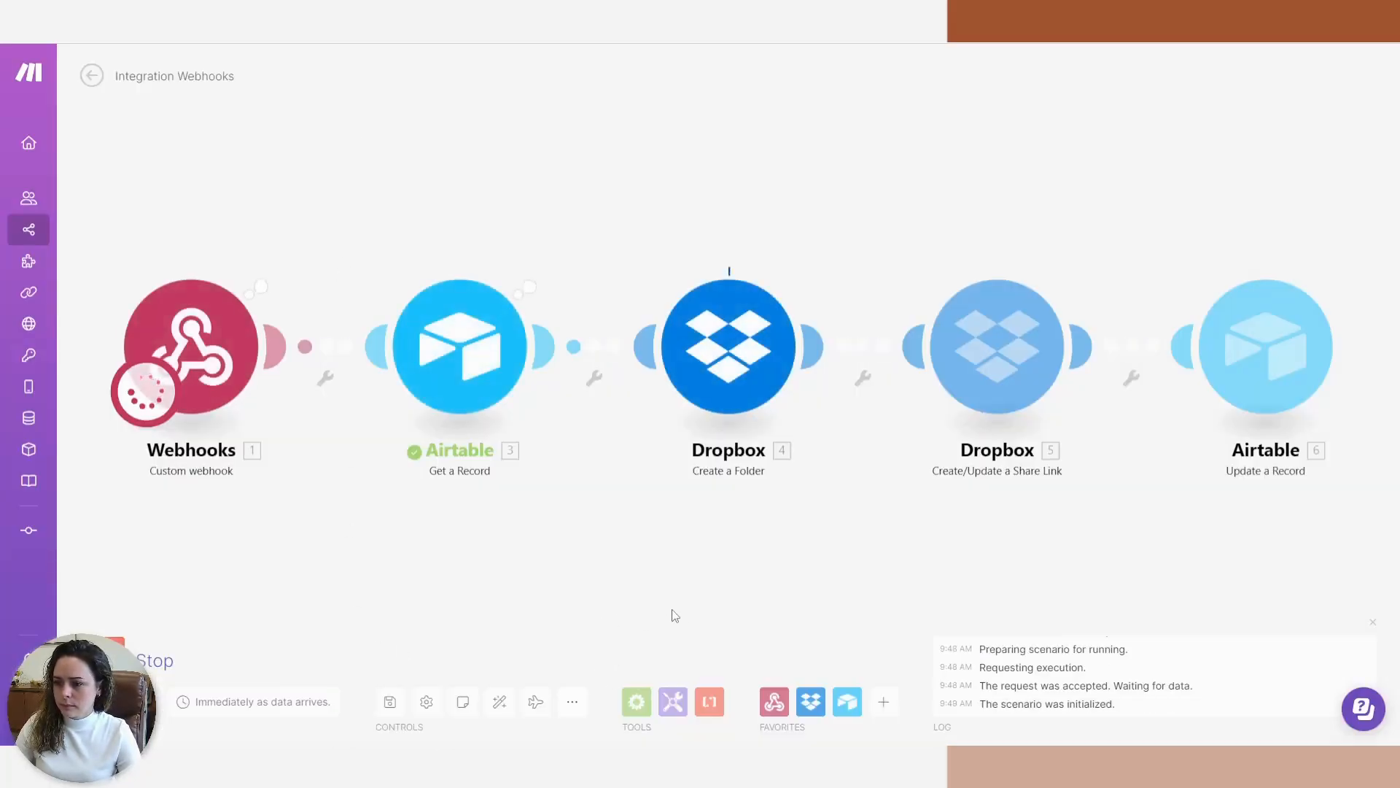
Follow the completed run, then check the 123 Main Street row's Document Storage URL in Airtable.
{"action": "left_click_drag", "start_coordinate": [679, 566], "coordinate": [262, 538]}
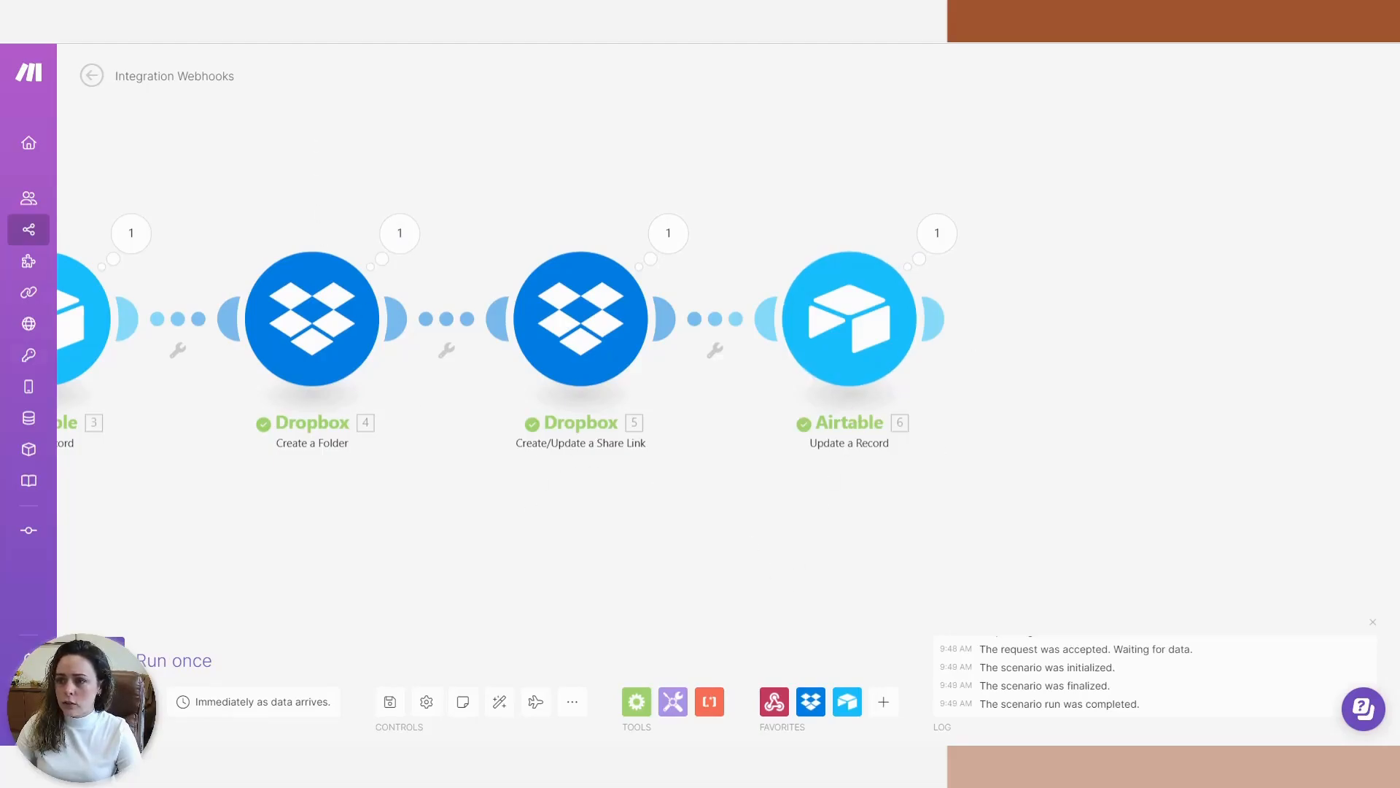
{"action": "left_click", "coordinate": [244, 22]}
{"action": "scroll", "coordinate": [280, 472], "scroll_direction": "down", "scroll_amount": 2}
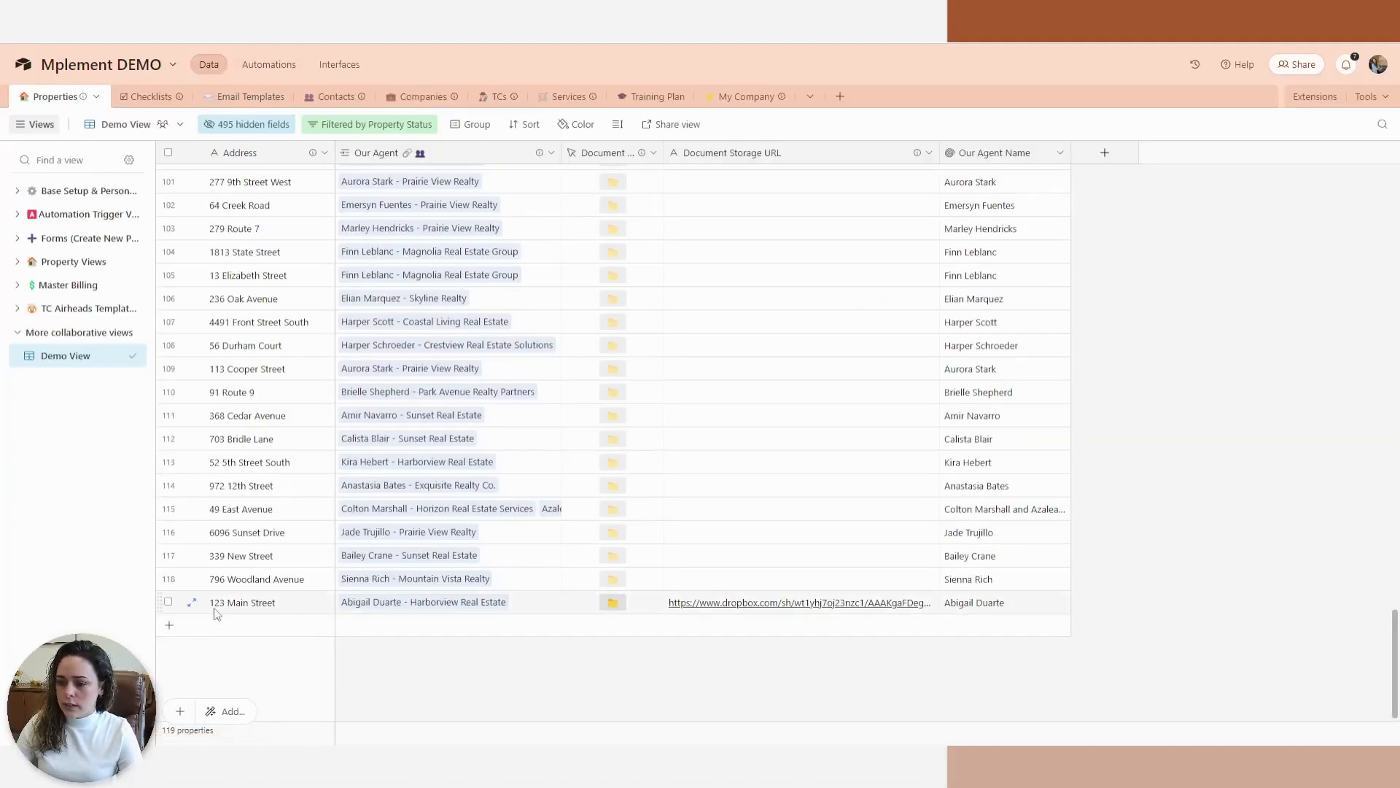
Autofit the Document Storage URL column and open 123 Main Street's Dropbox link to check the folder.
{"action": "double_click", "coordinate": [940, 153]}
{"action": "left_click", "coordinate": [887, 628]}
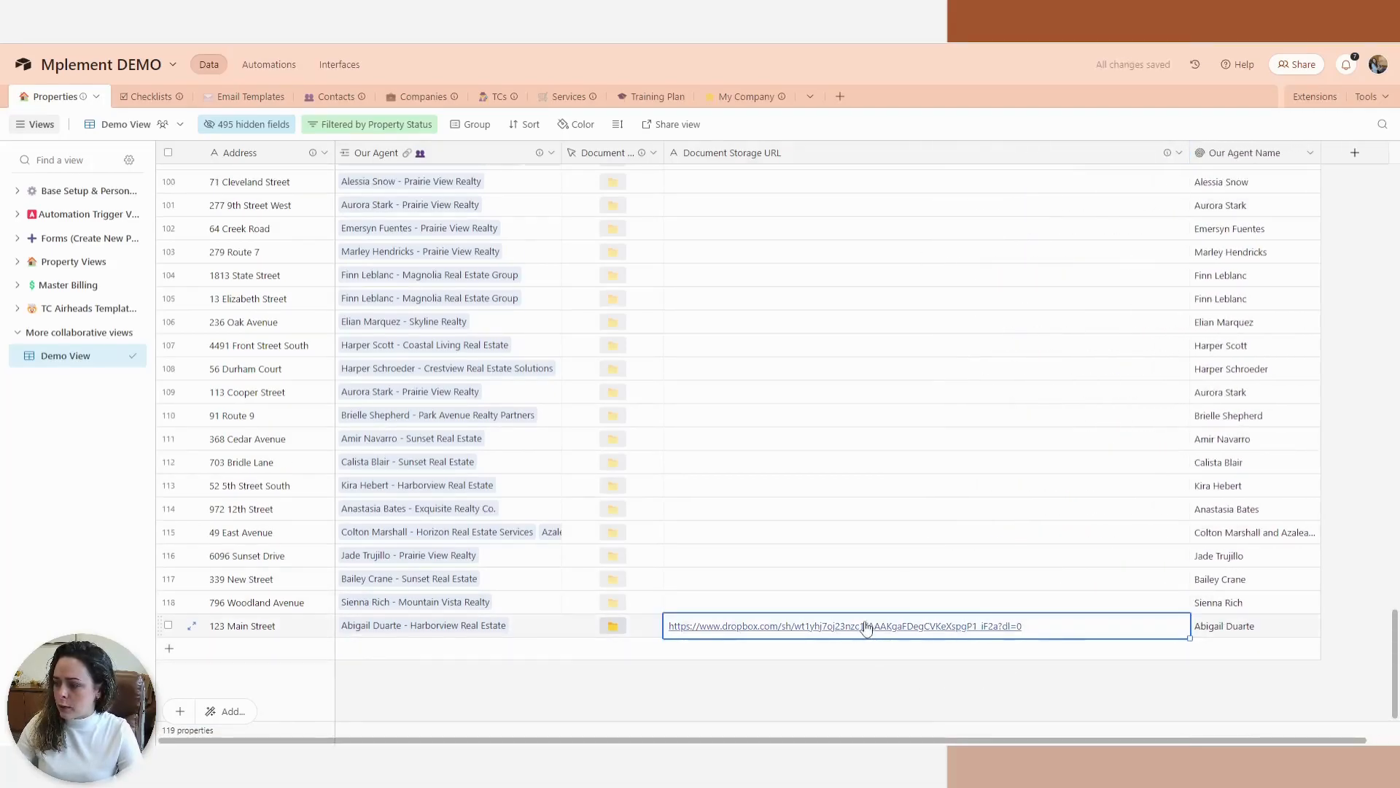
{"action": "left_click", "coordinate": [866, 631]}
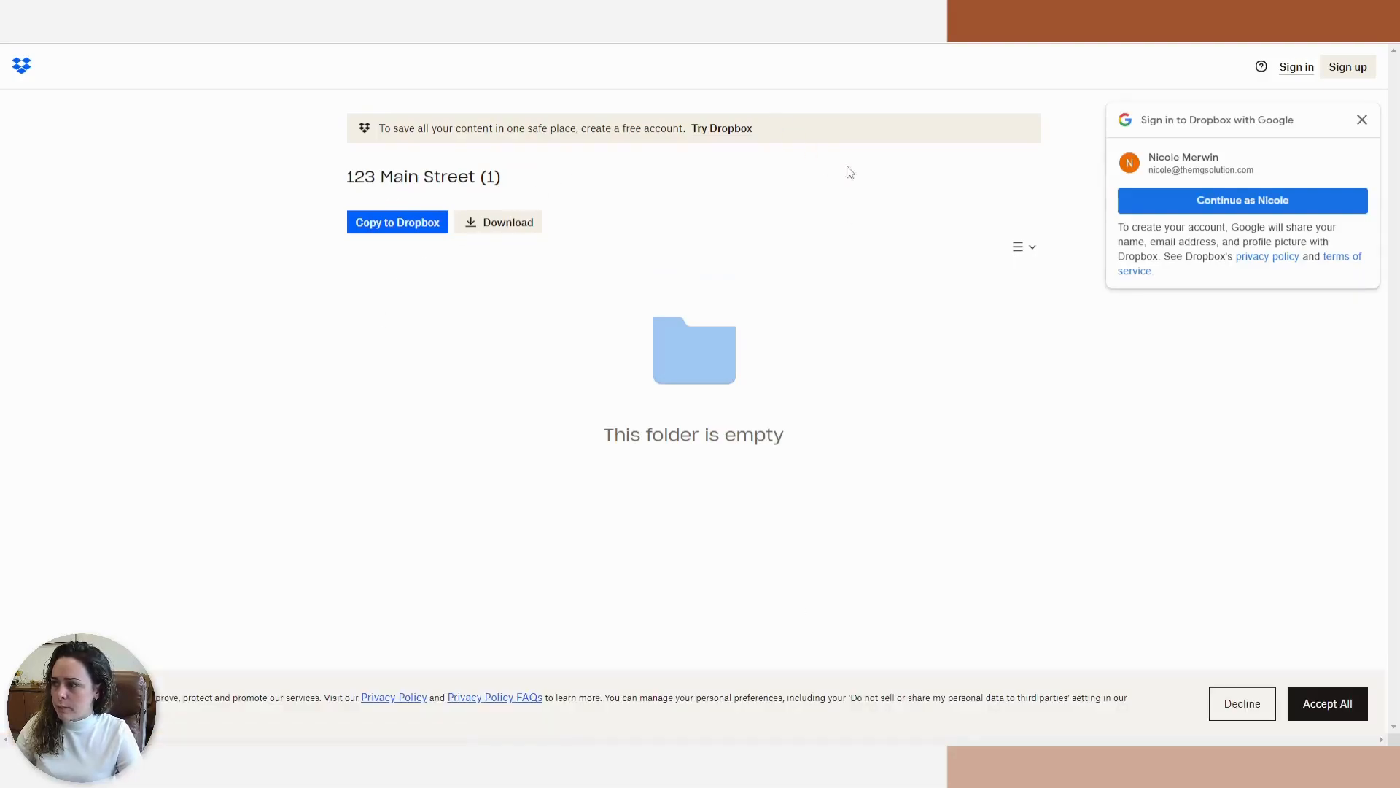
{"action": "key", "text": "ctrl+w"}
{"action": "left_click", "coordinate": [591, 650]}
Widen the Document Storage Button column, review its field settings without saving, and open the folder link.
{"action": "left_click_drag", "start_coordinate": [676, 154], "coordinate": [706, 155]}
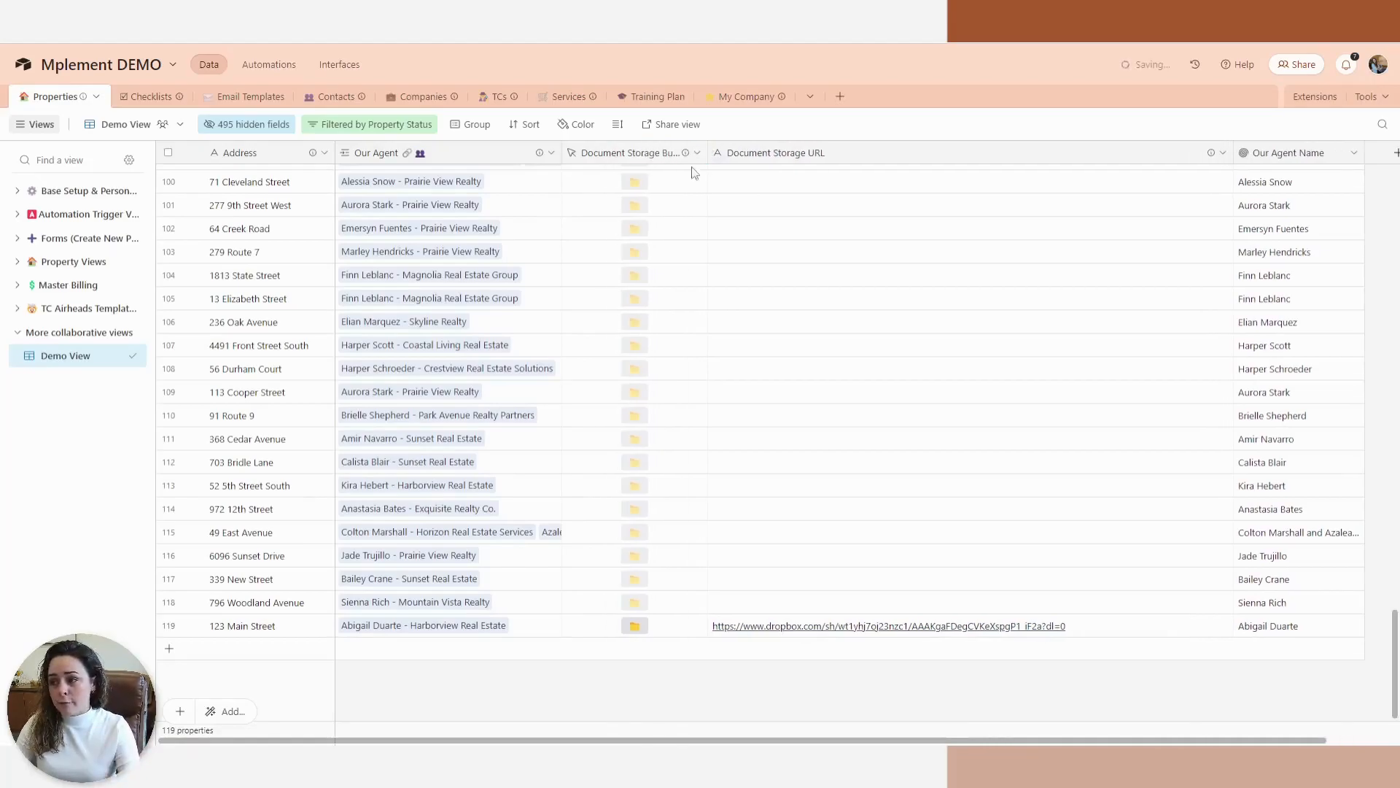
{"action": "double_click", "coordinate": [657, 152]}
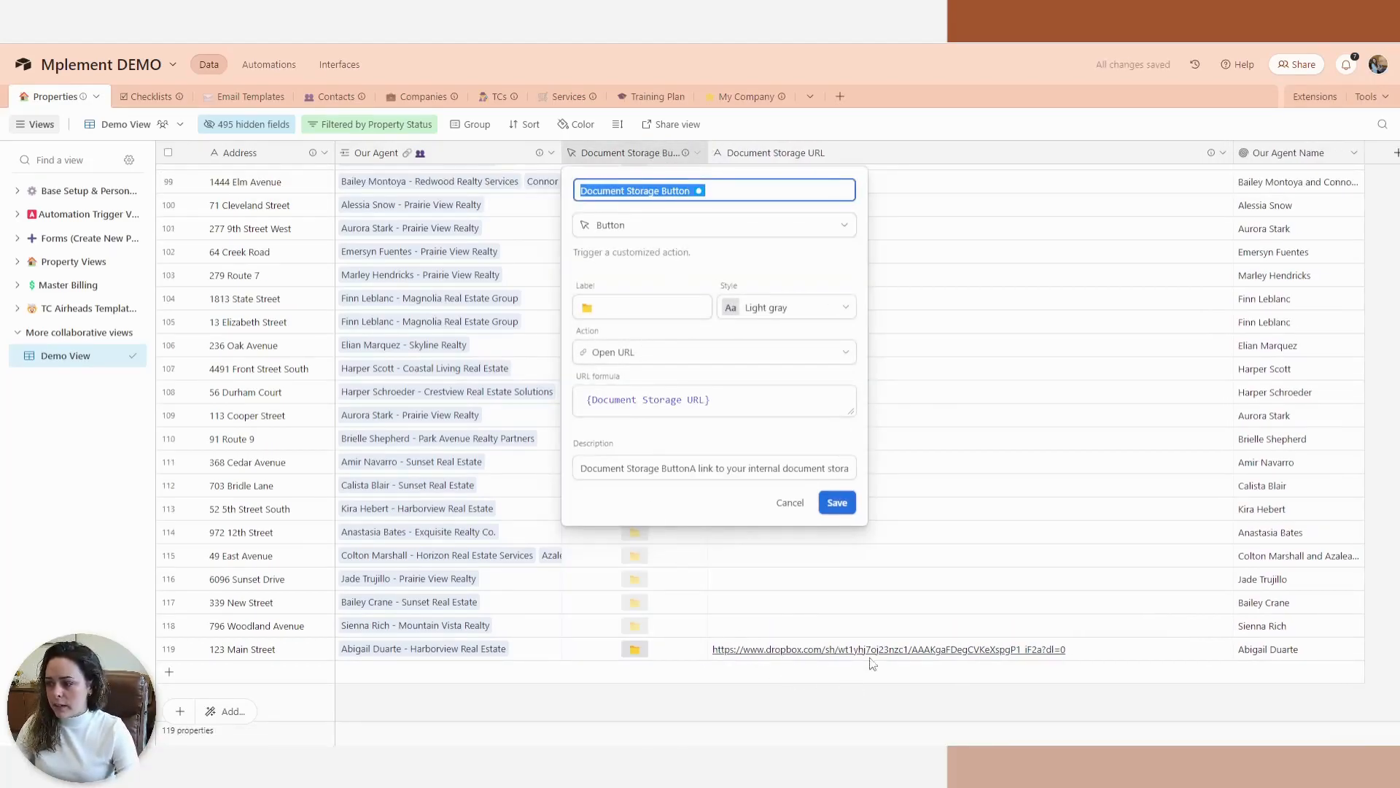
{"action": "left_click", "coordinate": [718, 691]}
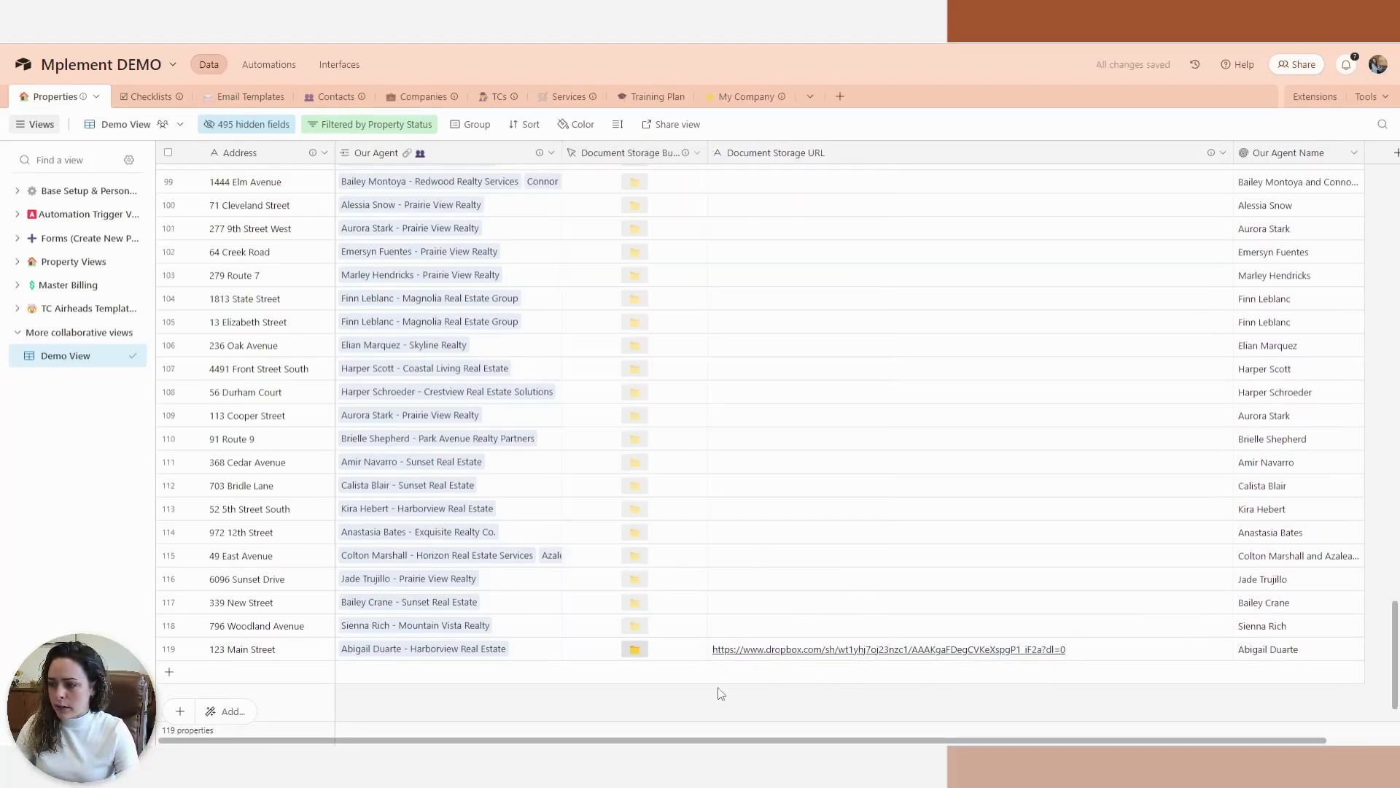
{"action": "left_click", "coordinate": [641, 652]}
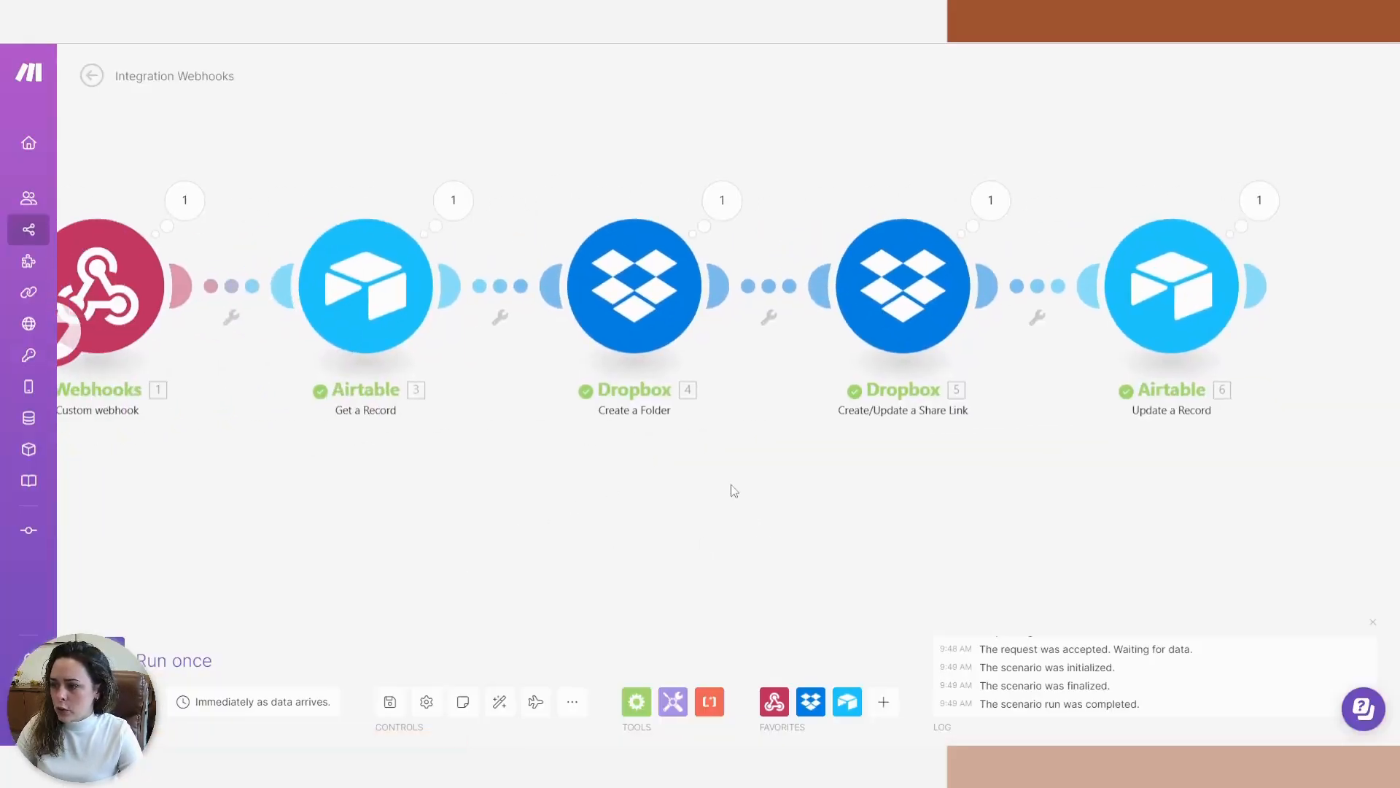
{"action": "scroll", "coordinate": [733, 493], "scroll_direction": "down", "scroll_amount": 2}
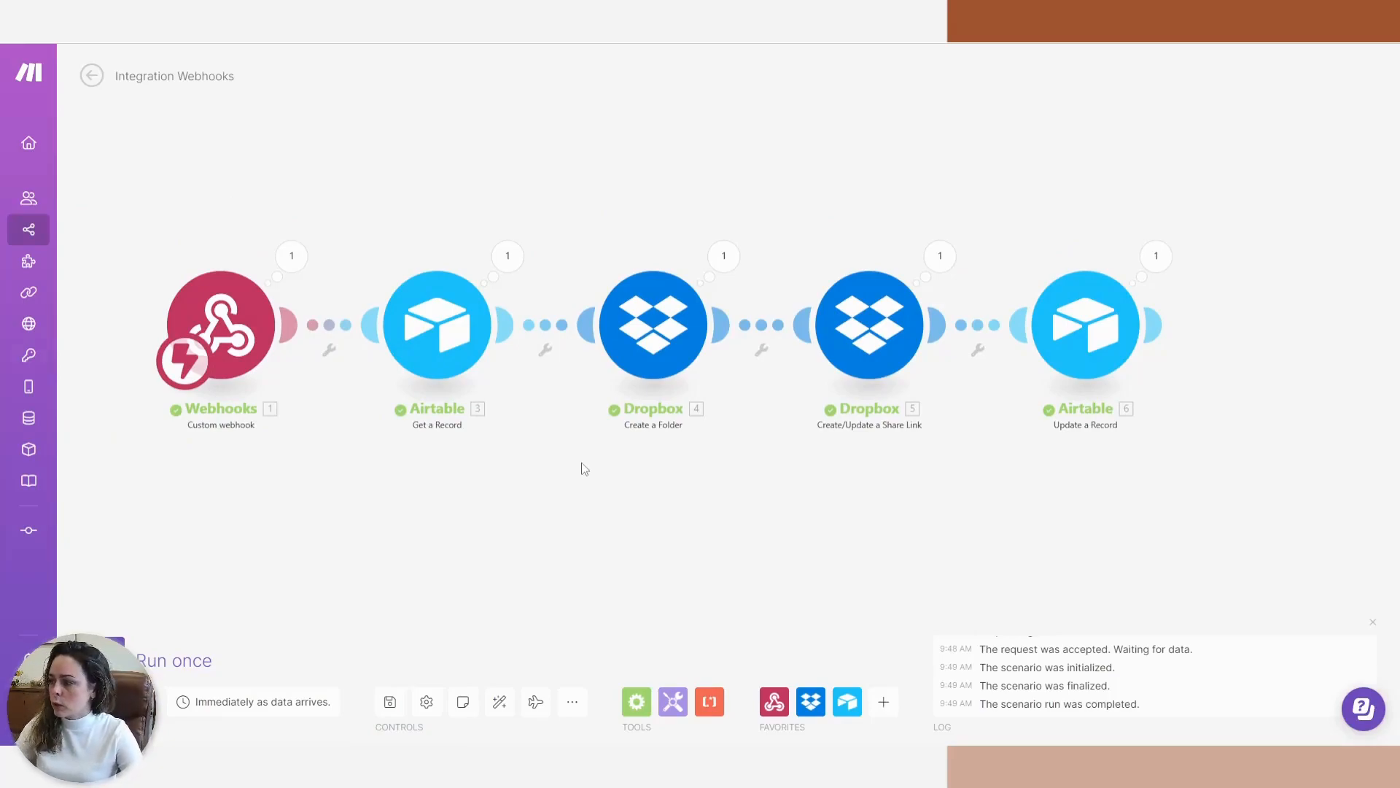
{"action": "mouse_move", "coordinate": [632, 547]}
{"action": "left_mouse_down"}
{"action": "mouse_move", "coordinate": [658, 499]}
{"action": "mouse_move", "coordinate": [650, 528]}
{"action": "left_mouse_up"}
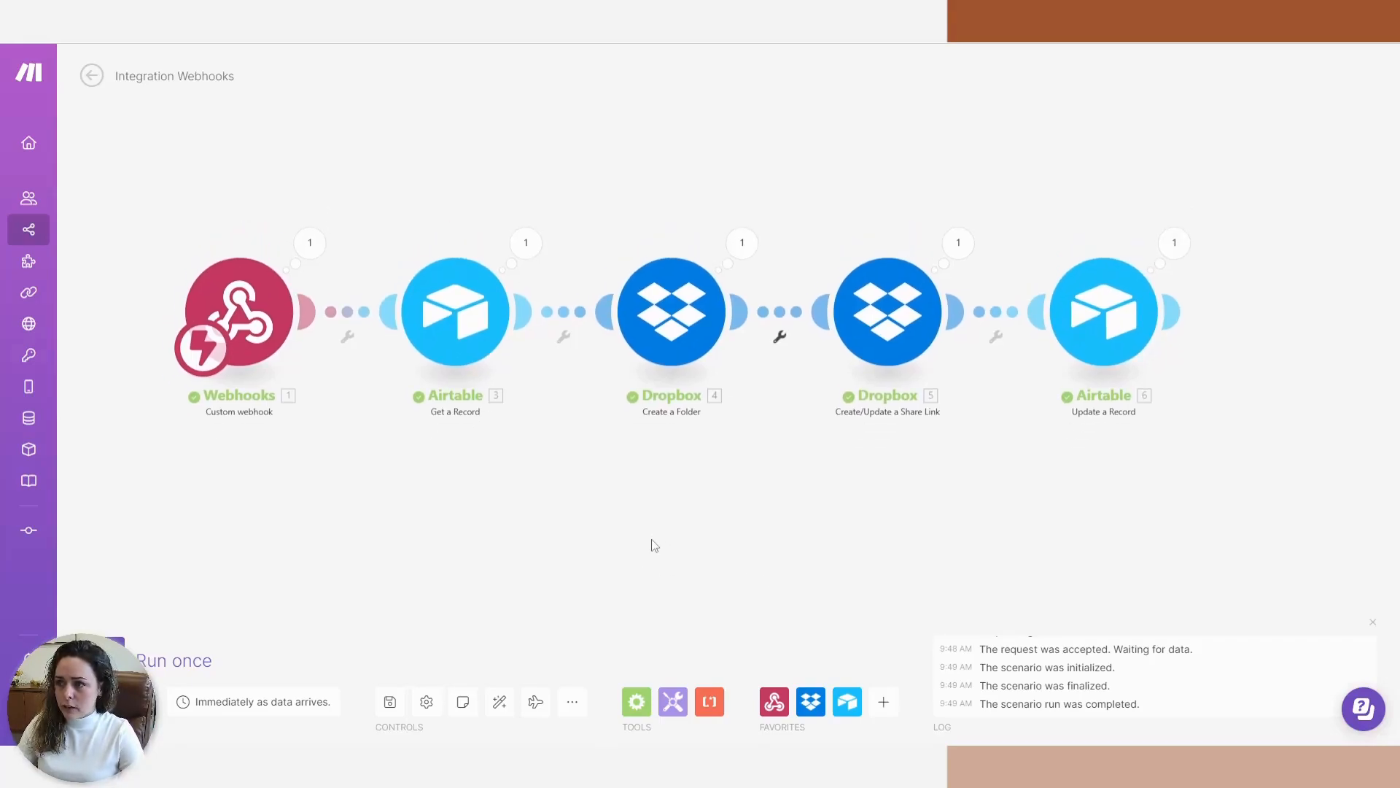